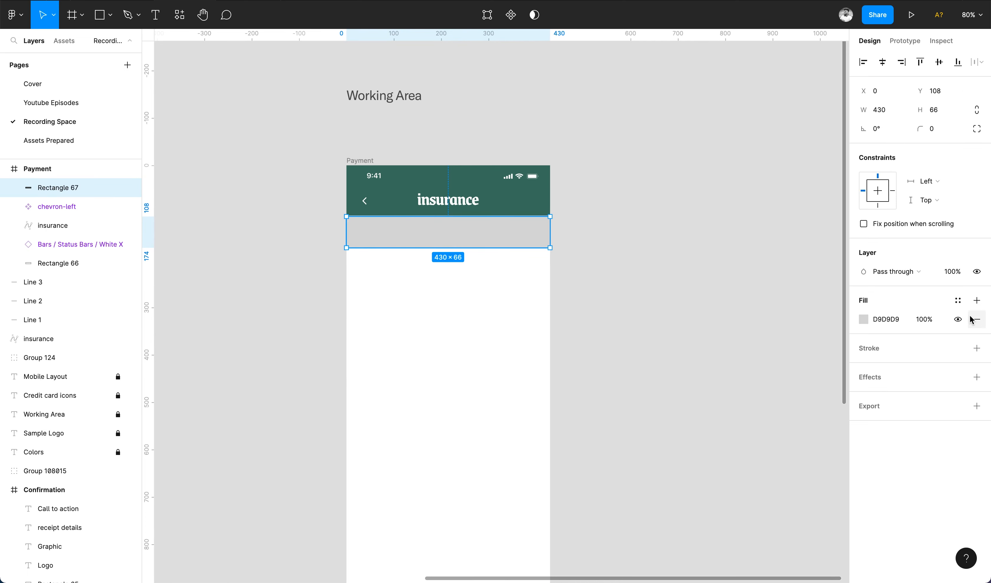
# Fill the bar under the header with the ins_white style and add a drop shadow.
pyautogui.click(958, 300)
pyautogui.click(930, 371)
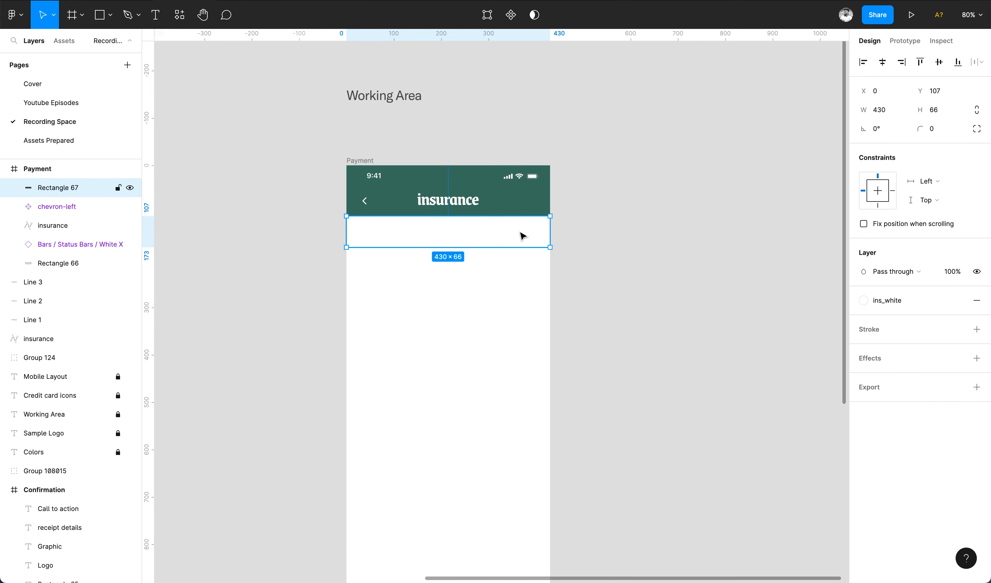
pyautogui.click(895, 358)
pyautogui.click(863, 377)
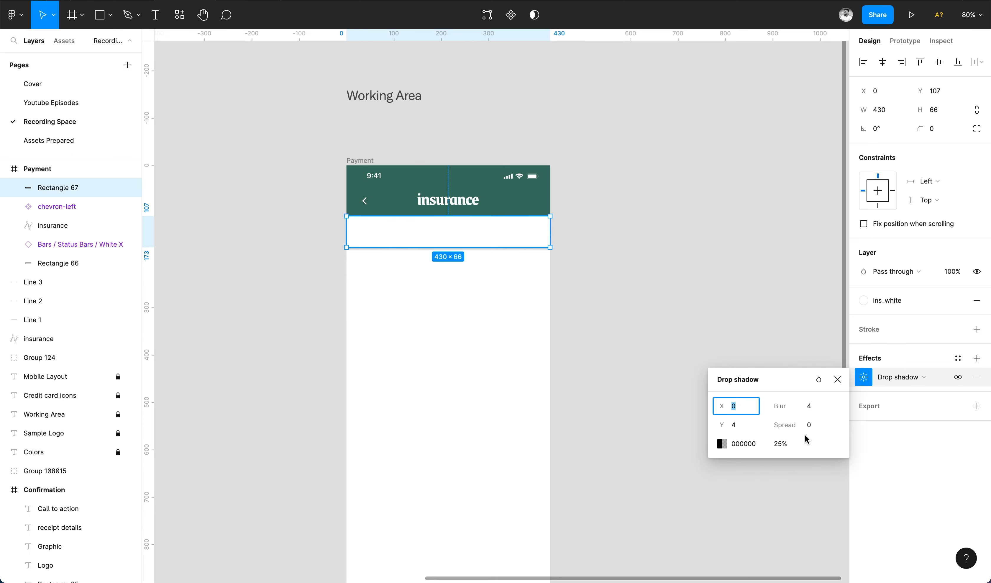
# Tune the bar's drop shadow to Y offset 2, blur 7 and 15% opacity.
pyautogui.click(781, 443)
pyautogui.scroll(5, 562, 277)
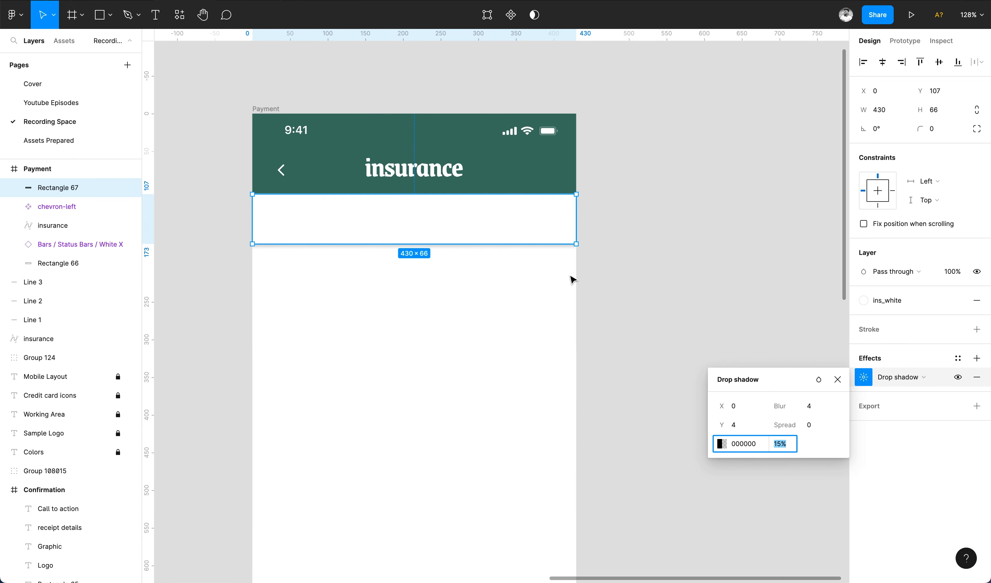
pyautogui.click(809, 406)
pyautogui.press('Up')
pyautogui.click(750, 430)
pyautogui.press('Down')
pyautogui.press('Down')
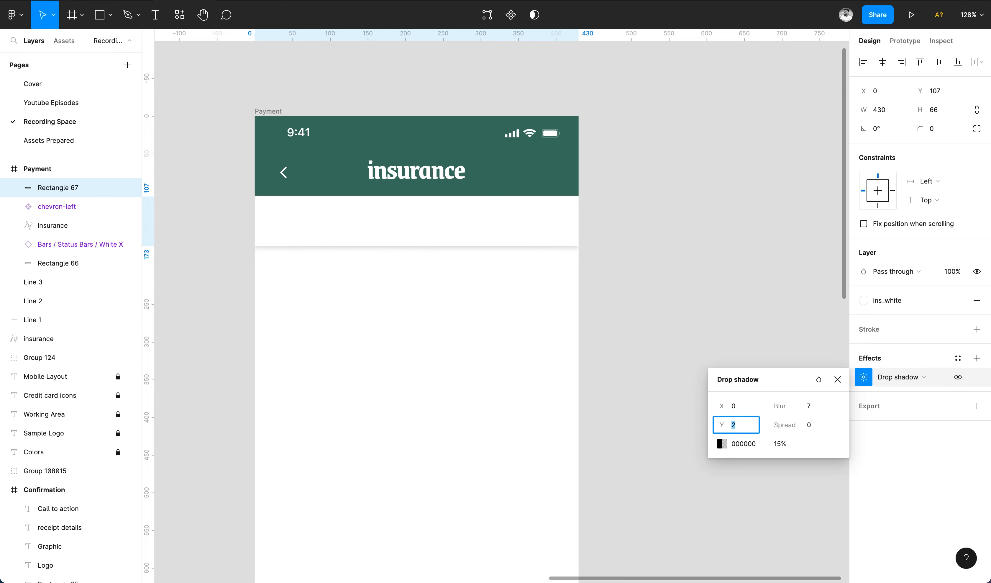
pyautogui.press('Escape')
pyautogui.click(699, 337)
# Set the Payment frame's background fill to F8F8F8.
pyautogui.scroll(-10, 699, 336)
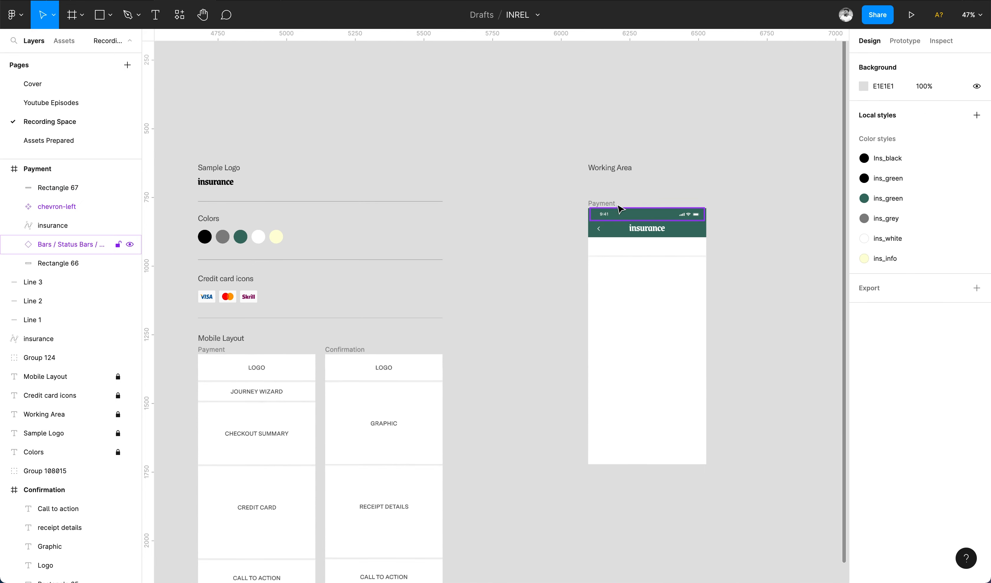
pyautogui.click(698, 337)
pyautogui.click(863, 320)
pyautogui.press('i')
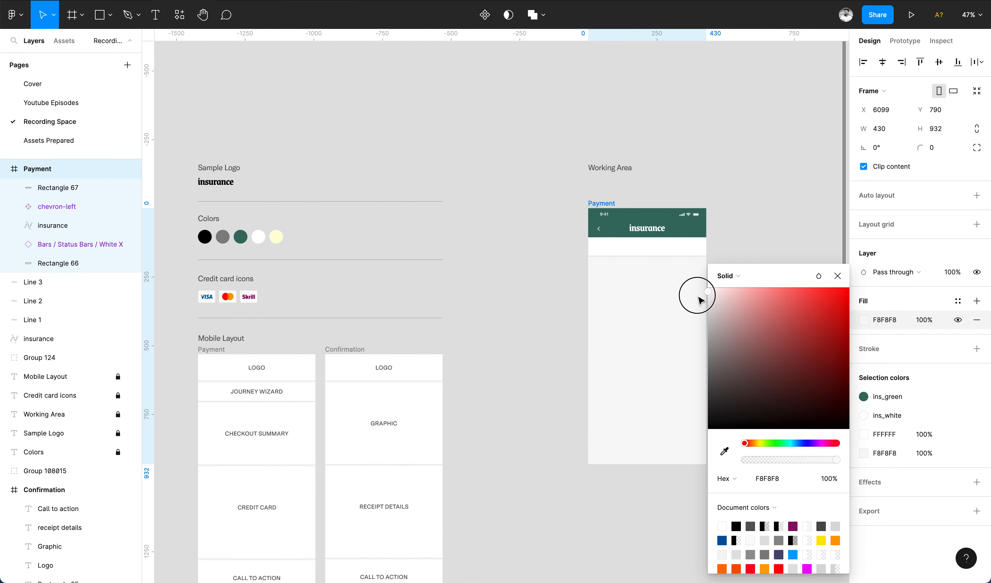
pyautogui.click(697, 295)
pyautogui.press('Escape')
pyautogui.press('Escape')
pyautogui.scroll(5, 657, 229)
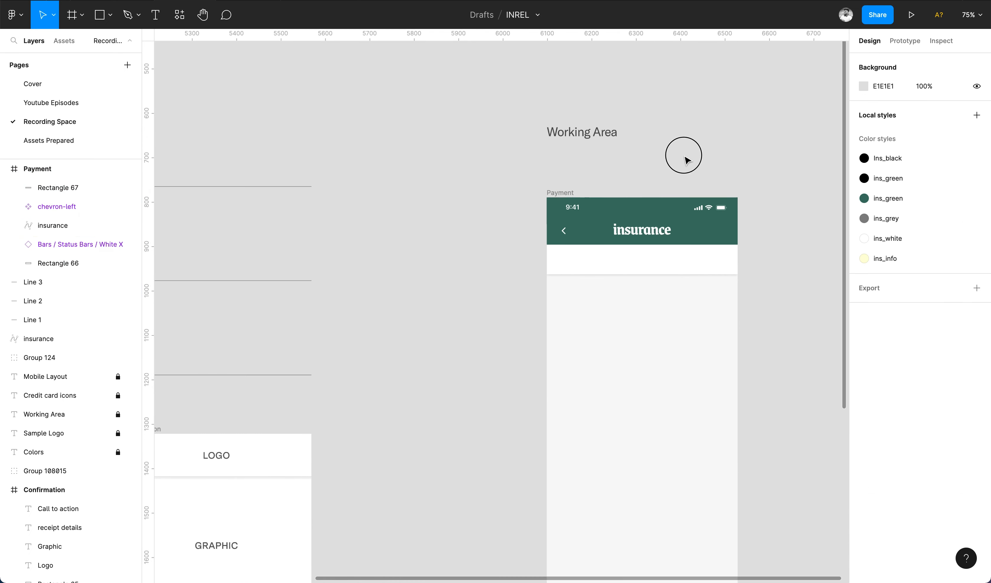
pyautogui.click(664, 245)
pyautogui.press('Escape')
pyautogui.hscroll(3, 730, 271)
# Add a 'Cart' label at the bar's left in the Gilroy font.
pyautogui.press('t')
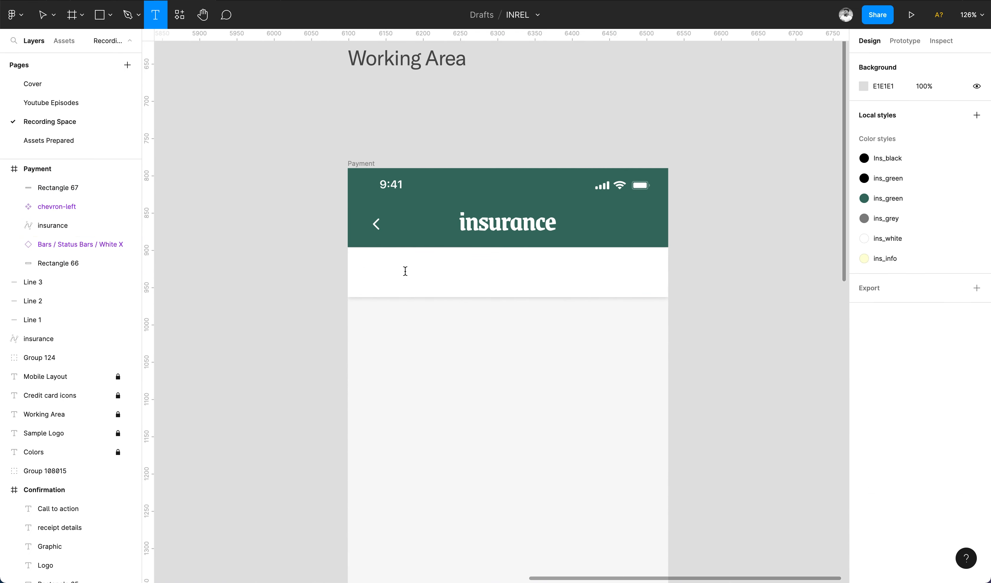
pyautogui.click(371, 272)
pyautogui.write('Cart')
pyautogui.press('Escape')
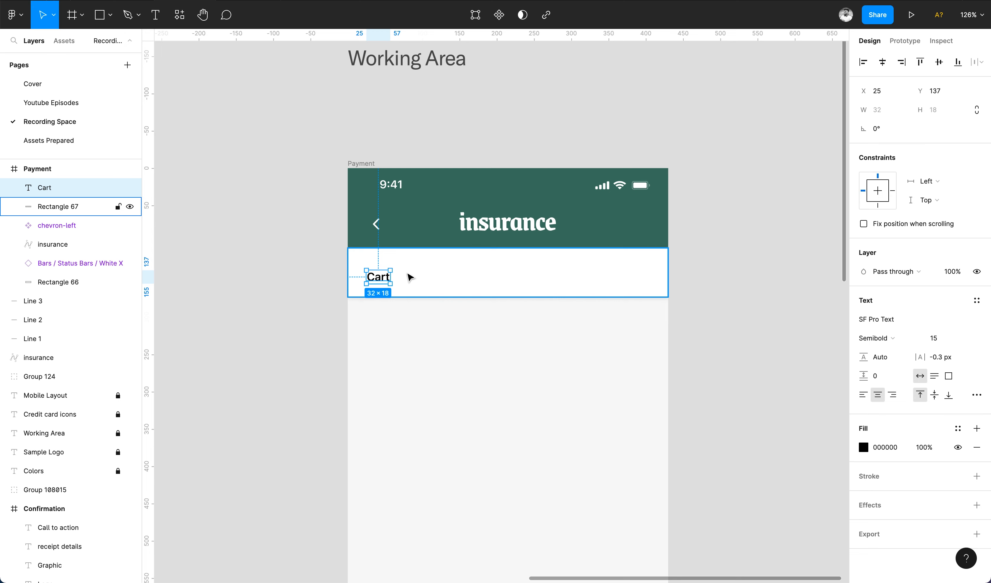
pyautogui.moveTo(389, 281); pyautogui.dragTo(525, 276)
pyautogui.click(885, 320)
pyautogui.write('Gilroy')
pyautogui.press('Return')
pyautogui.press('Return')
# Add 'Details', 'Review' and 'Payment' labels along the bar from copies of the label.
pyautogui.write('Details')
pyautogui.press('Escape')
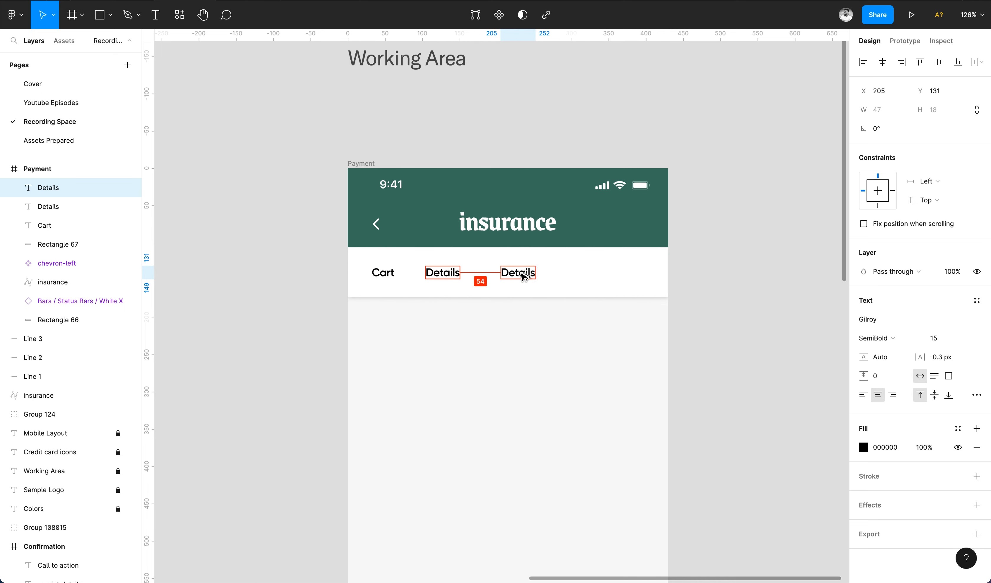
pyautogui.press('Return')
pyautogui.write('Review')
pyautogui.press('Escape')
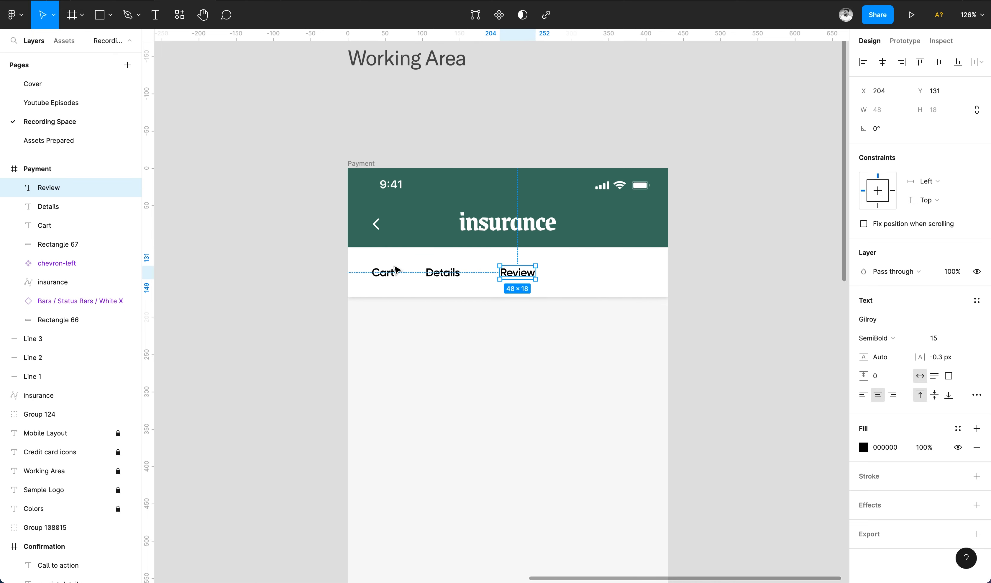
pyautogui.keyDown('alt'); pyautogui.moveTo(553, 277); pyautogui.dragTo(644, 276); pyautogui.keyUp('alt')
pyautogui.press('Return')
pyautogui.write('Payment')
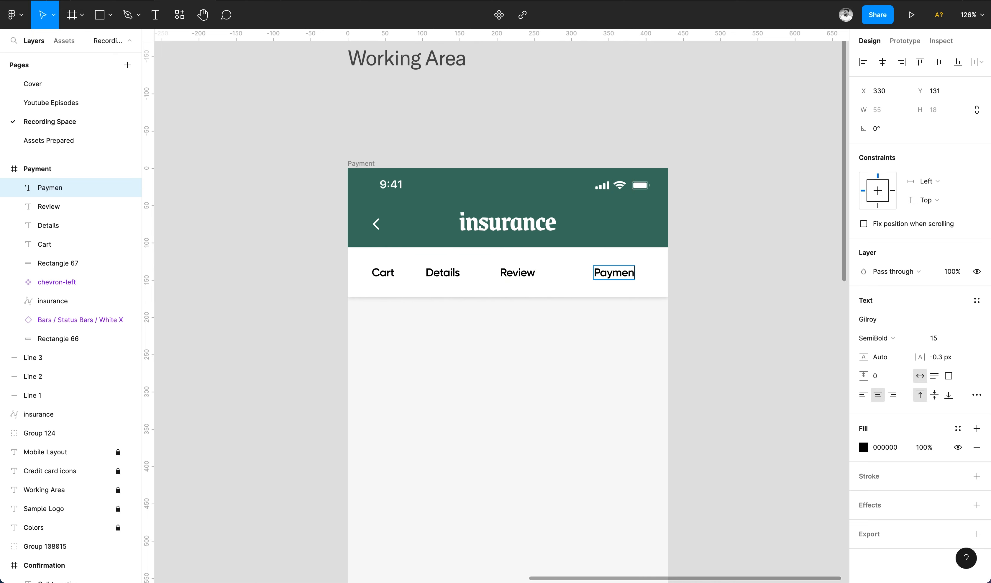
pyautogui.press('Escape')
# Give all four tab labels 0 letter spacing, space them evenly, group and centre them.
pyautogui.keyDown('shift'); pyautogui.click(518, 272); pyautogui.keyUp('shift')
pyautogui.keyDown('shift'); pyautogui.click(443, 272); pyautogui.keyUp('shift')
pyautogui.keyDown('shift'); pyautogui.click(382, 272); pyautogui.keyUp('shift')
pyautogui.click(937, 357)
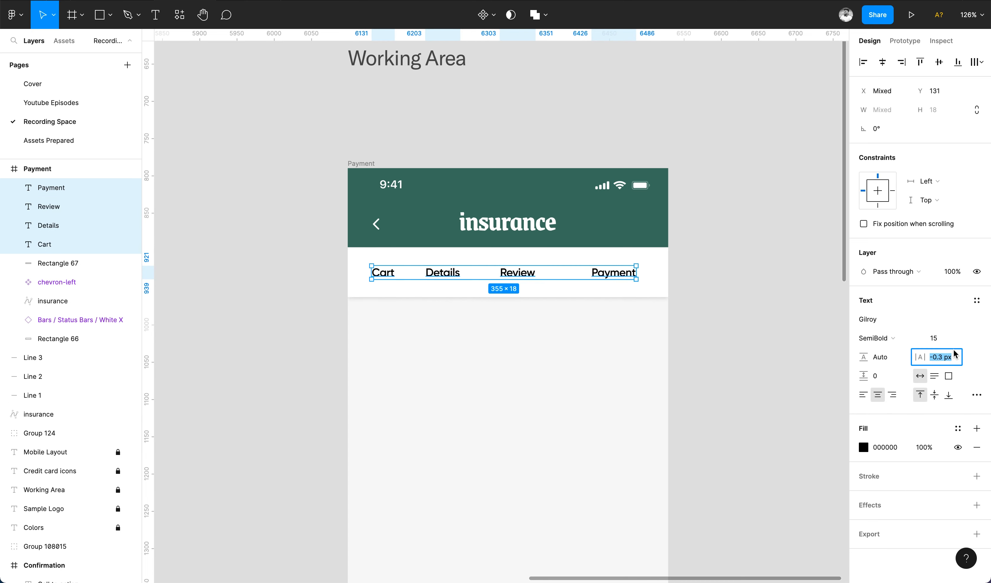
pyautogui.write('0')
pyautogui.press('Return')
pyautogui.press('Escape')
pyautogui.click(977, 61)
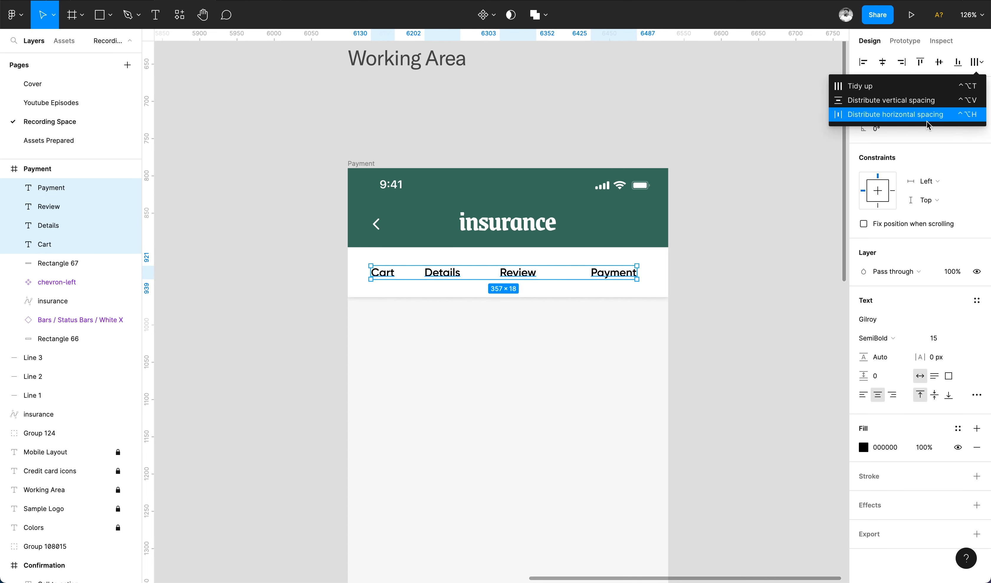
pyautogui.click(916, 113)
pyautogui.press('super+g')
pyautogui.click(883, 61)
# Make the Cart, Details and Review labels grey and Medium weight.
pyautogui.click(712, 237)
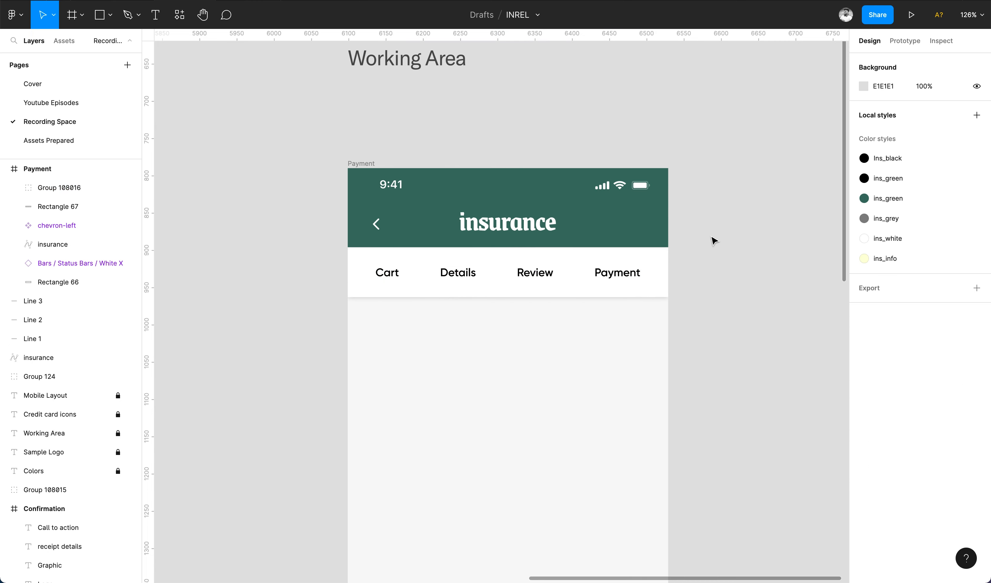
pyautogui.doubleClick(535, 273)
pyautogui.keyDown('shift'); pyautogui.click(458, 272); pyautogui.keyUp('shift')
pyautogui.keyDown('shift'); pyautogui.click(387, 272); pyautogui.keyUp('shift')
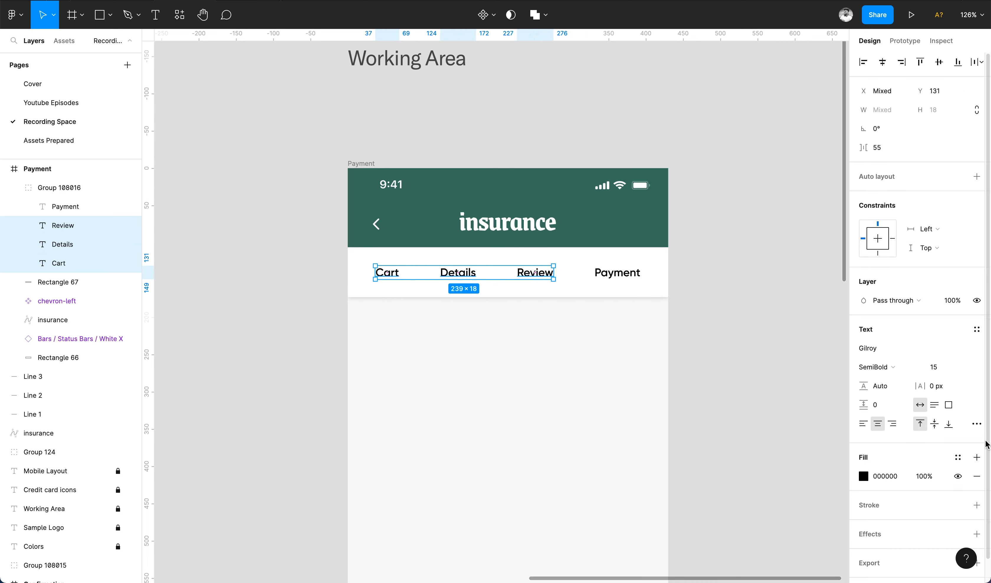
pyautogui.click(960, 463)
pyautogui.click(929, 420)
pyautogui.click(885, 366)
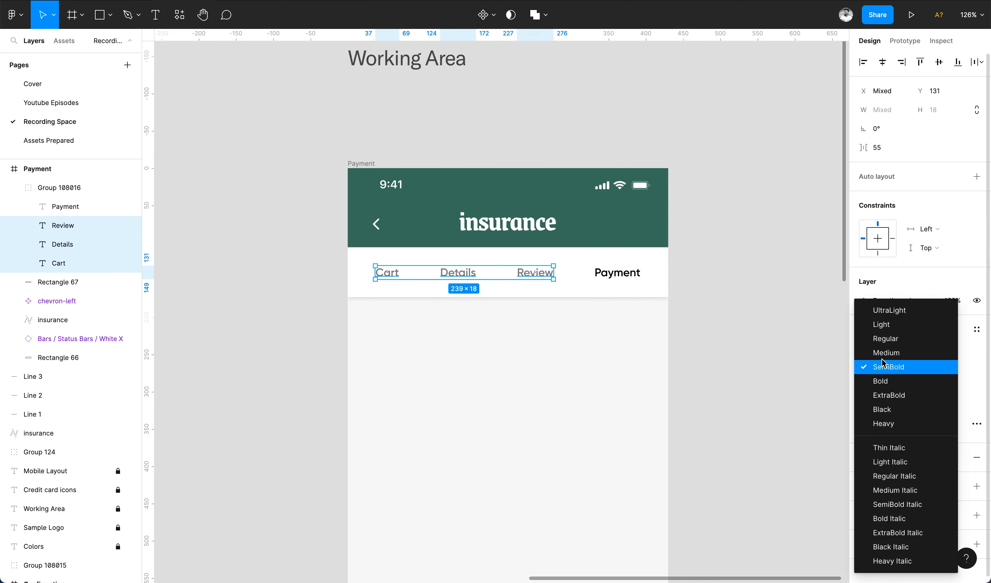
pyautogui.click(887, 352)
pyautogui.click(748, 327)
# Colour the Payment label with the ins_green style.
pyautogui.click(632, 281)
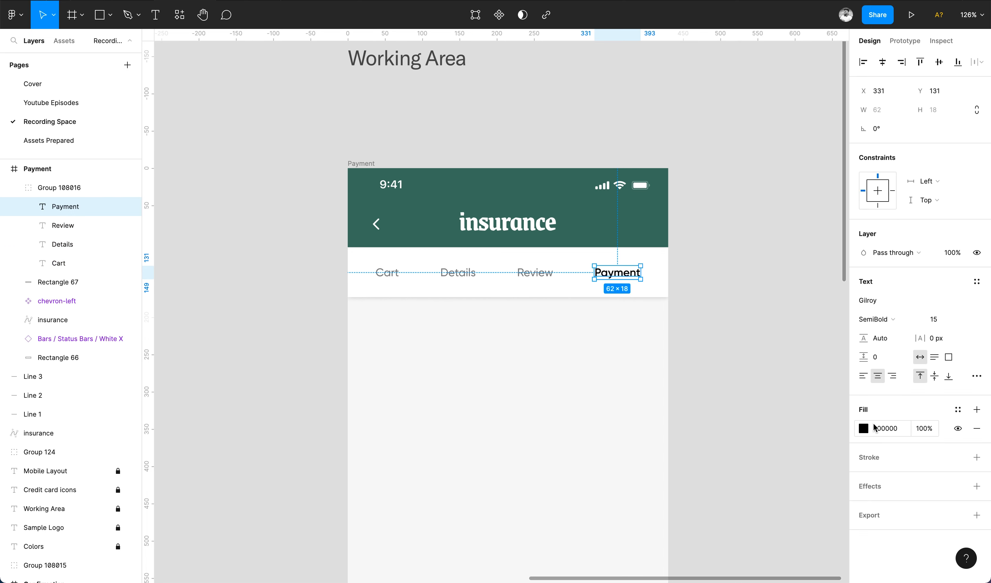
pyautogui.click(953, 415)
pyautogui.click(907, 418)
pyautogui.click(763, 340)
# Draw a green ins_green line underlining the Payment tab.
pyautogui.scroll(3, 763, 341)
pyautogui.press('l')
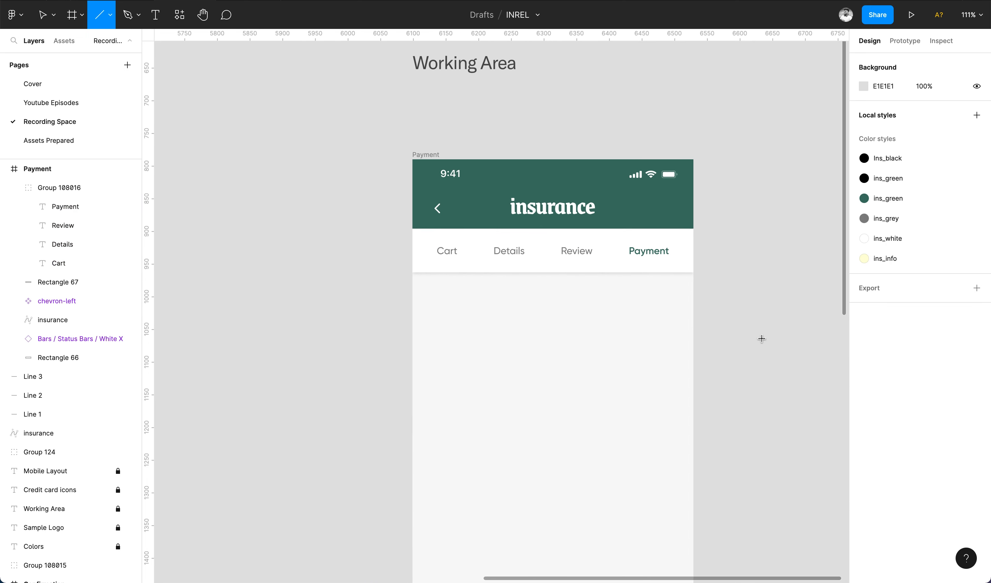
pyautogui.scroll(5, 597, 282)
pyautogui.moveTo(589, 283); pyautogui.dragTo(728, 283)
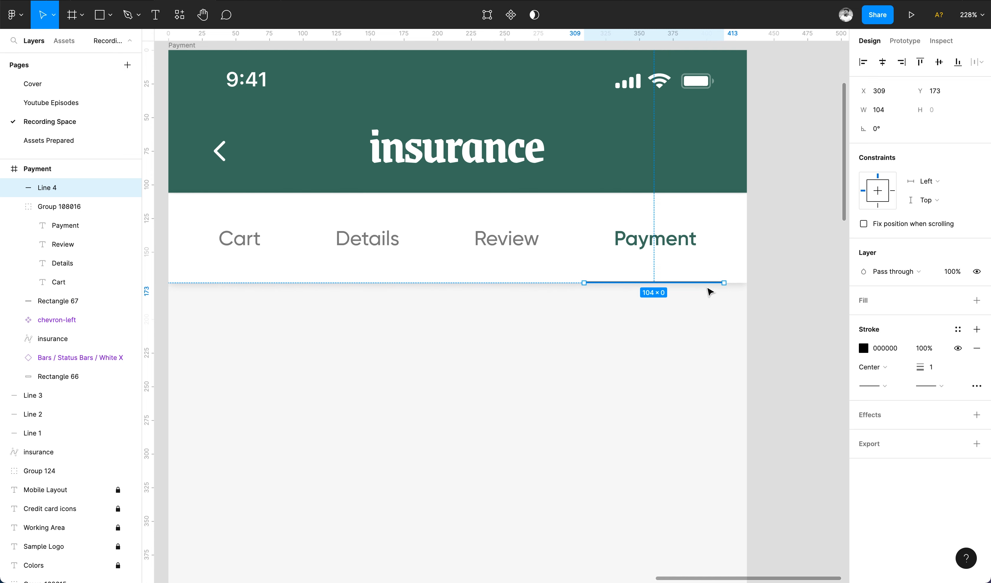
pyautogui.click(864, 348)
pyautogui.click(958, 330)
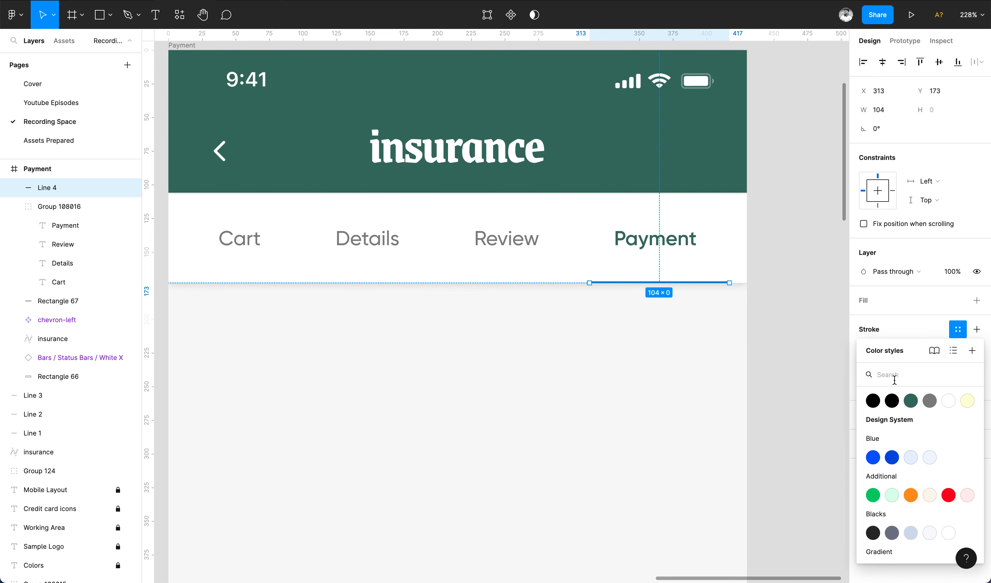
pyautogui.click(909, 399)
pyautogui.click(794, 346)
pyautogui.scroll(-3, 794, 346)
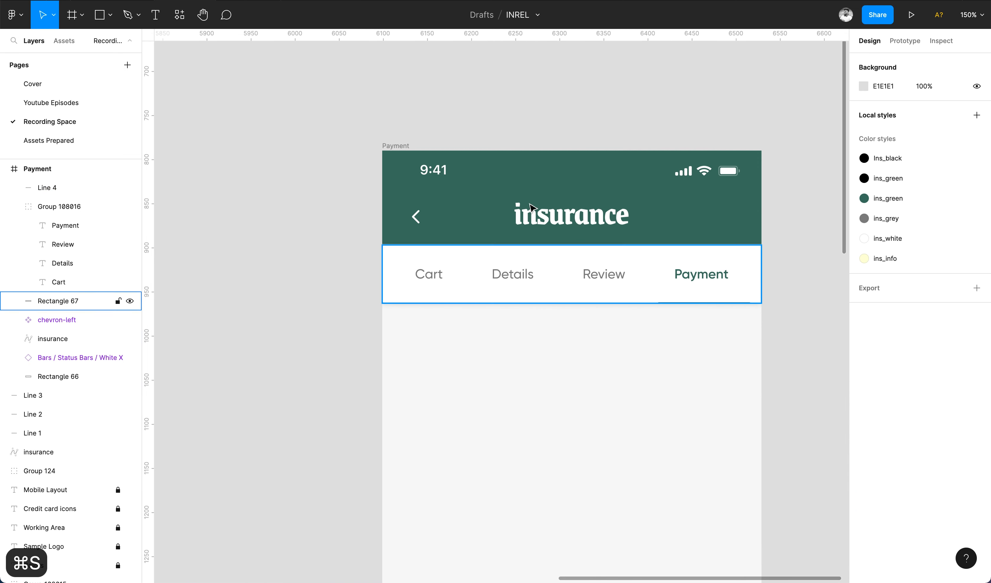
pyautogui.press('p')
pyautogui.scroll(5, 472, 296)
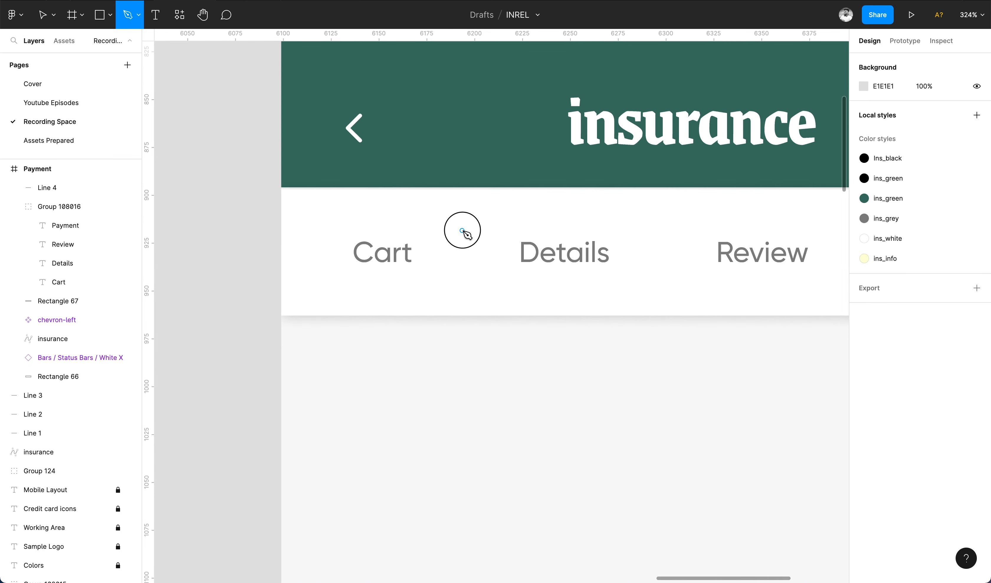
# Draw a chevron separator between the Cart and Details tabs with the Pen.
pyautogui.click(462, 231)
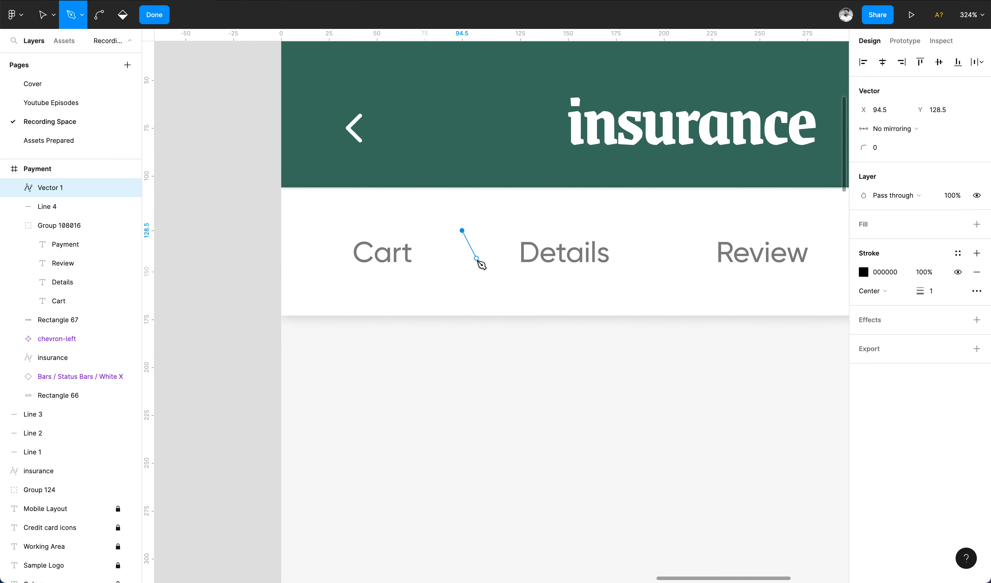
pyautogui.click(464, 286)
pyautogui.press('Escape')
pyautogui.press('Escape')
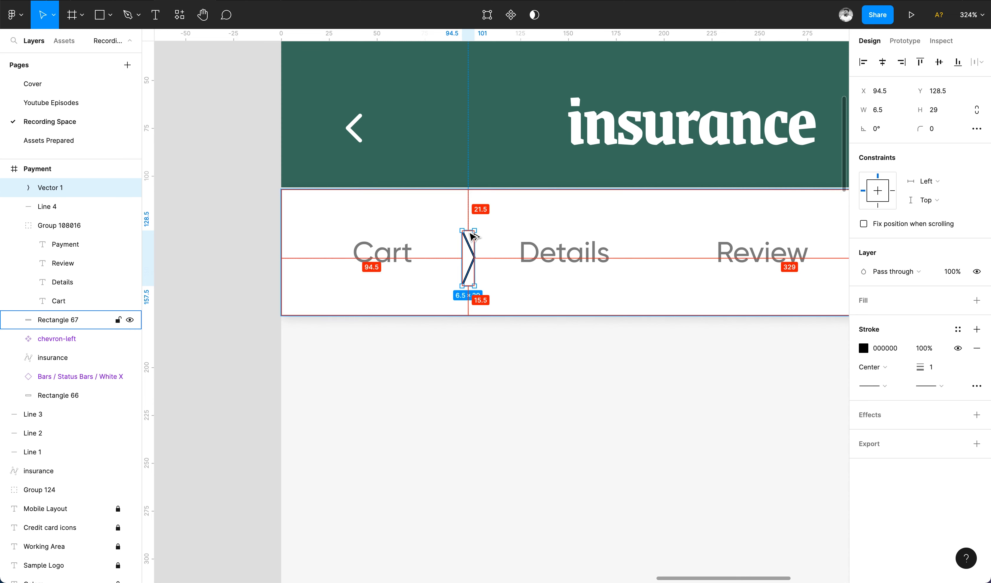
pyautogui.moveTo(469, 239); pyautogui.dragTo(468, 231)
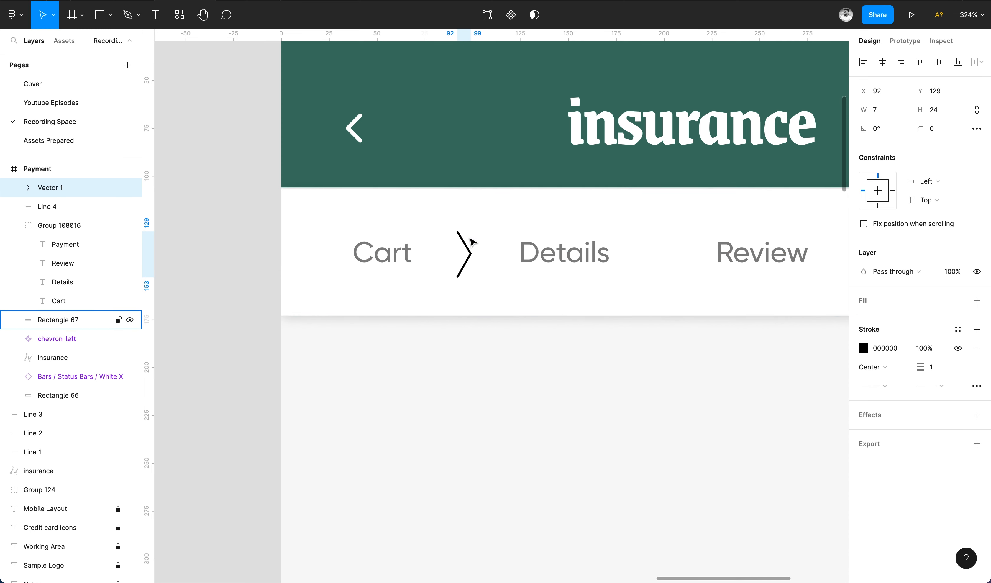
# Give the chevron a 2 px stroke with rounded caps at 40% opacity.
pyautogui.click(941, 372)
pyautogui.write('2')
pyautogui.press('Return')
pyautogui.click(932, 386)
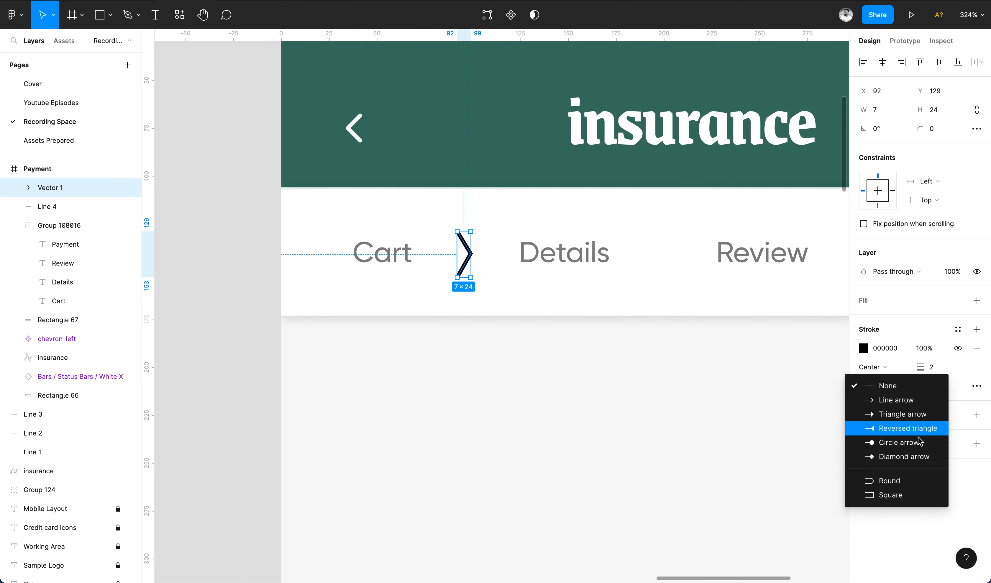
pyautogui.click(887, 481)
pyautogui.click(923, 347)
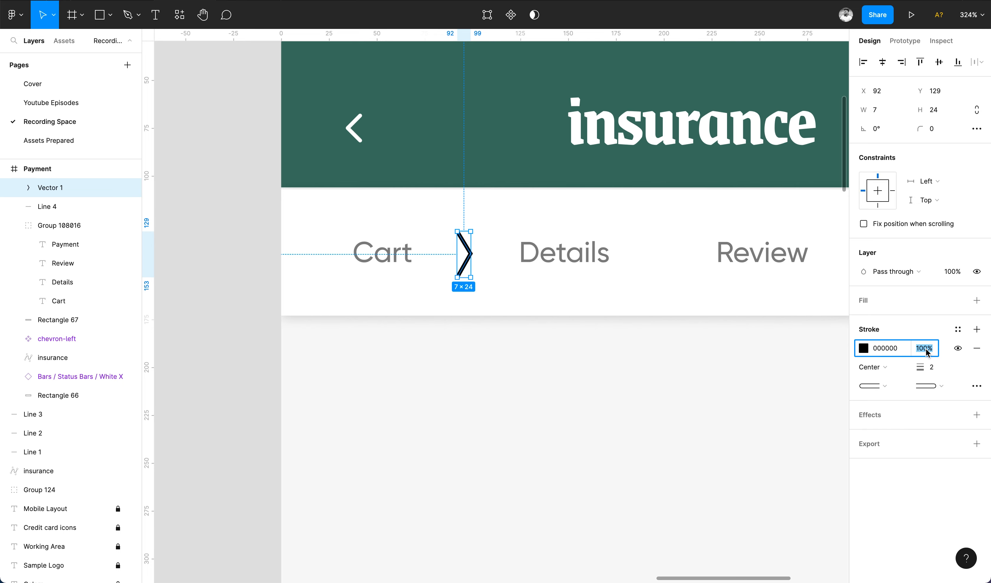
pyautogui.write('40')
pyautogui.press('Return')
pyautogui.click(546, 367)
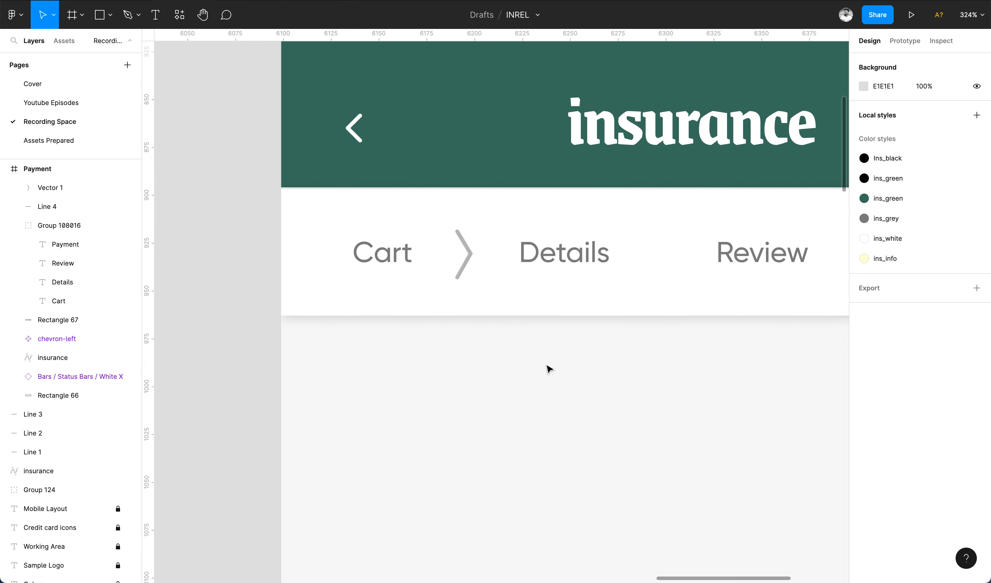
pyautogui.hotkey('shift', '1')
# Copy the chevron between Details–Review and Review–Payment, then save the file.
pyautogui.click(385, 273)
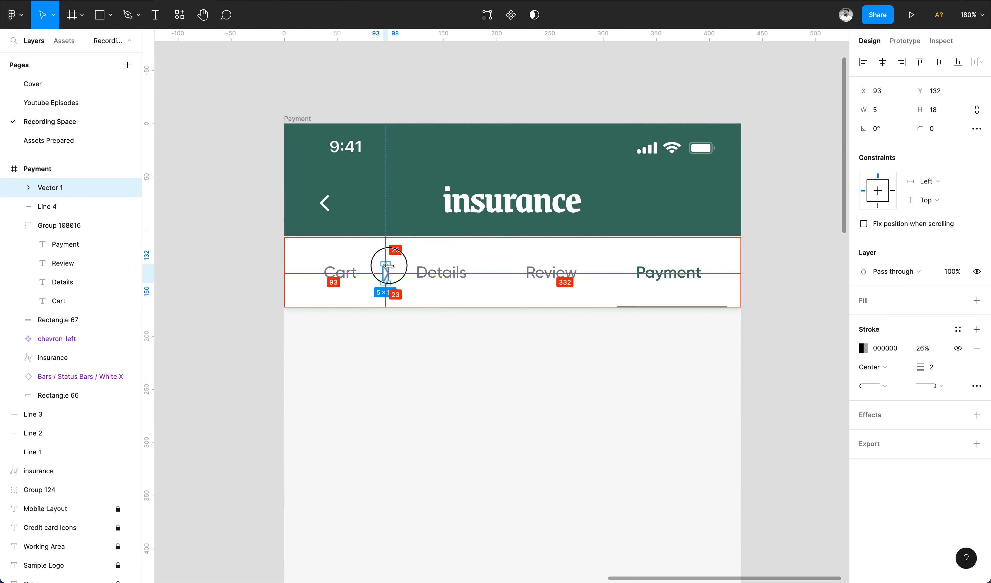
pyautogui.press('super+d')
pyautogui.moveTo(387, 275); pyautogui.dragTo(501, 278)
pyautogui.press('super+d')
pyautogui.click(754, 328)
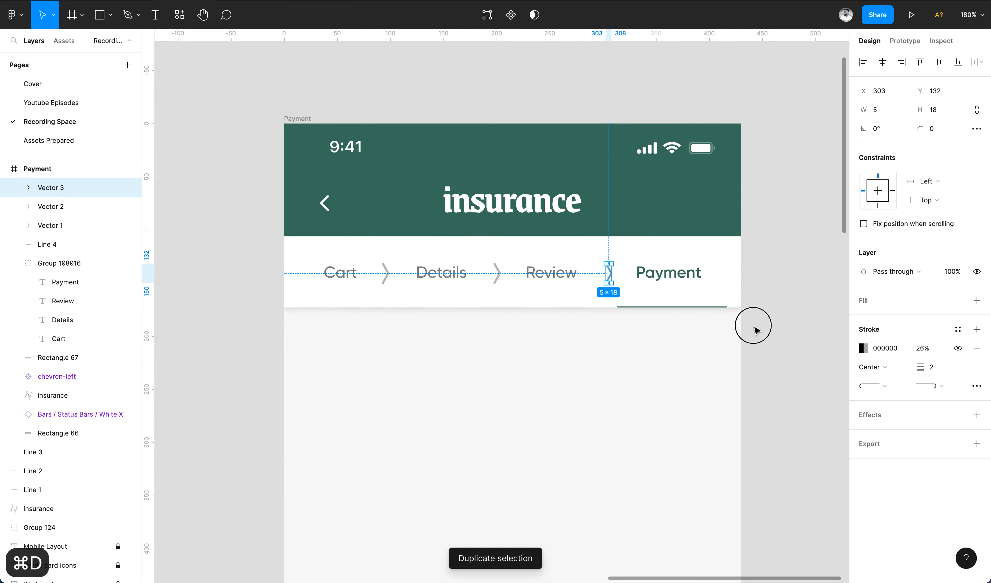
pyautogui.scroll(-5, 754, 328)
pyautogui.scroll(-2, 755, 328)
pyautogui.press('super+s')
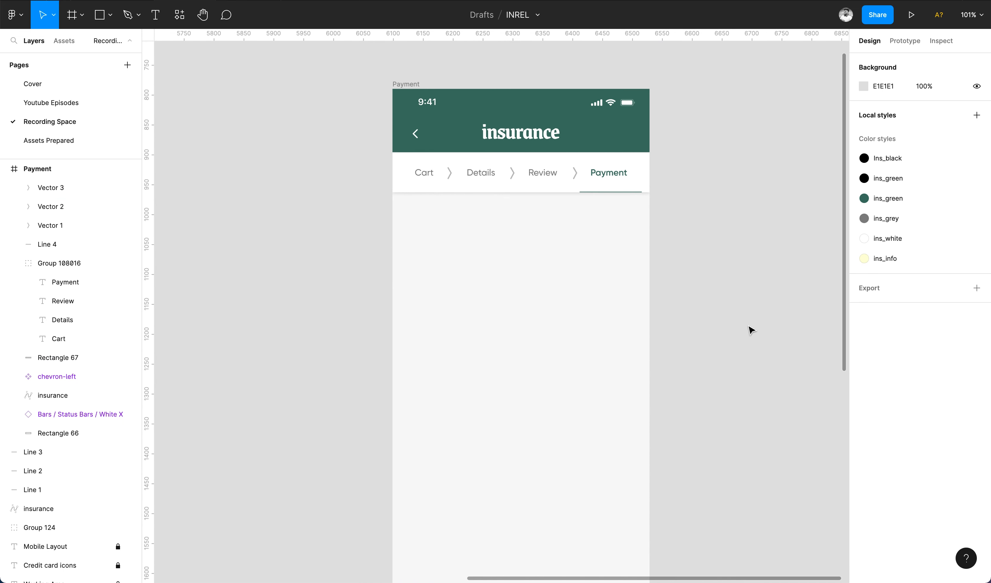
# Add a left-aligned 'Checkout Summary' text layer in the Payment screen.
pyautogui.scroll(-2, 747, 328)
pyautogui.hscroll(-4, 748, 328)
pyautogui.scroll(-5, 467, 371)
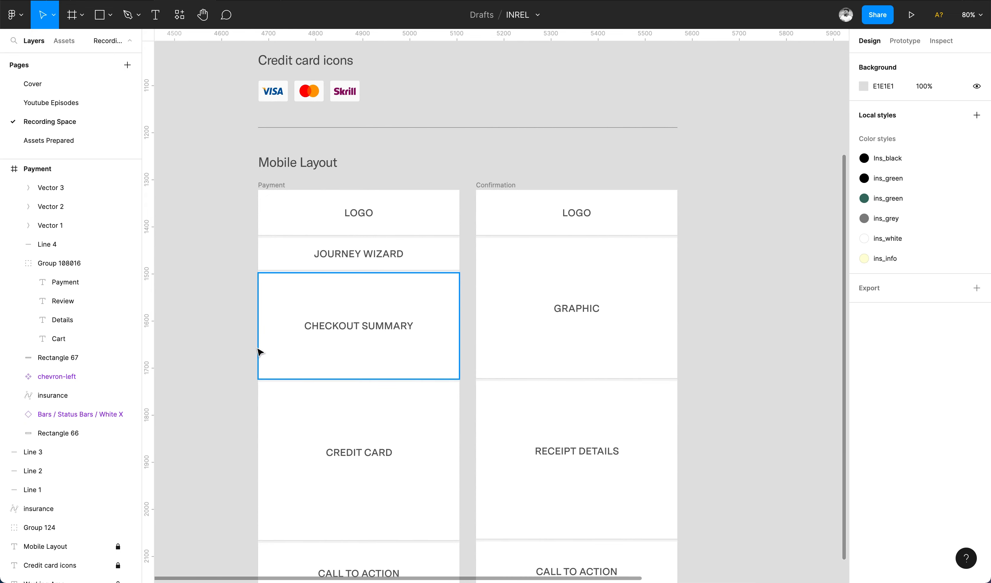
pyautogui.scroll(3, 261, 350)
pyautogui.scroll(-5, 414, 334)
pyautogui.hscroll(5, 497, 212)
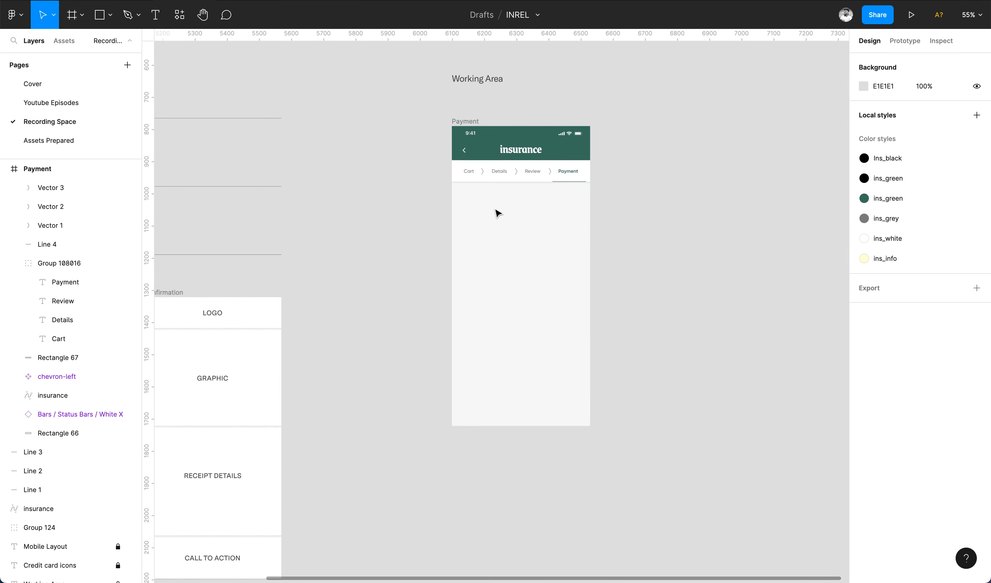
pyautogui.scroll(3, 497, 212)
pyautogui.press('t')
pyautogui.click(443, 187)
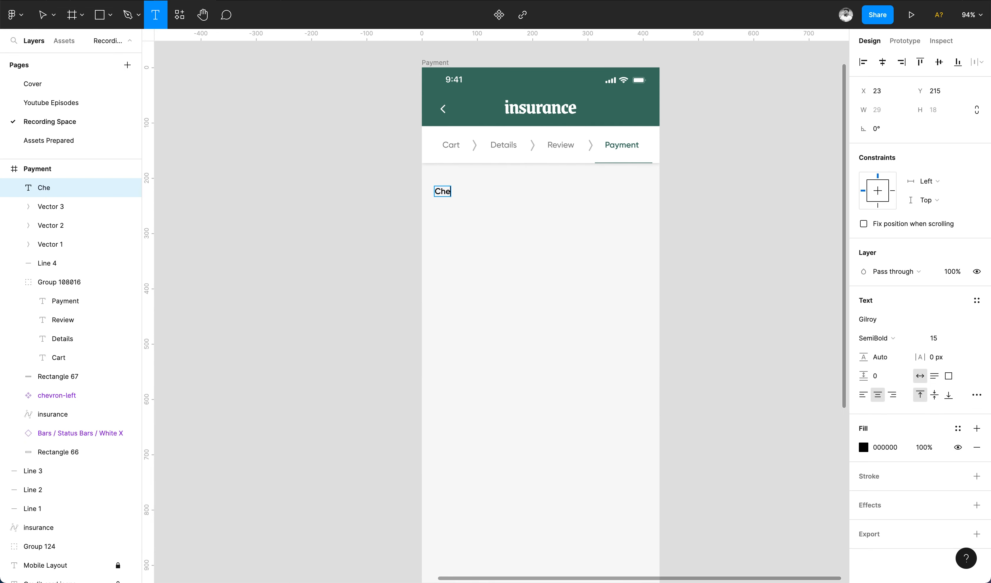
pyautogui.write('Checkout Summary')
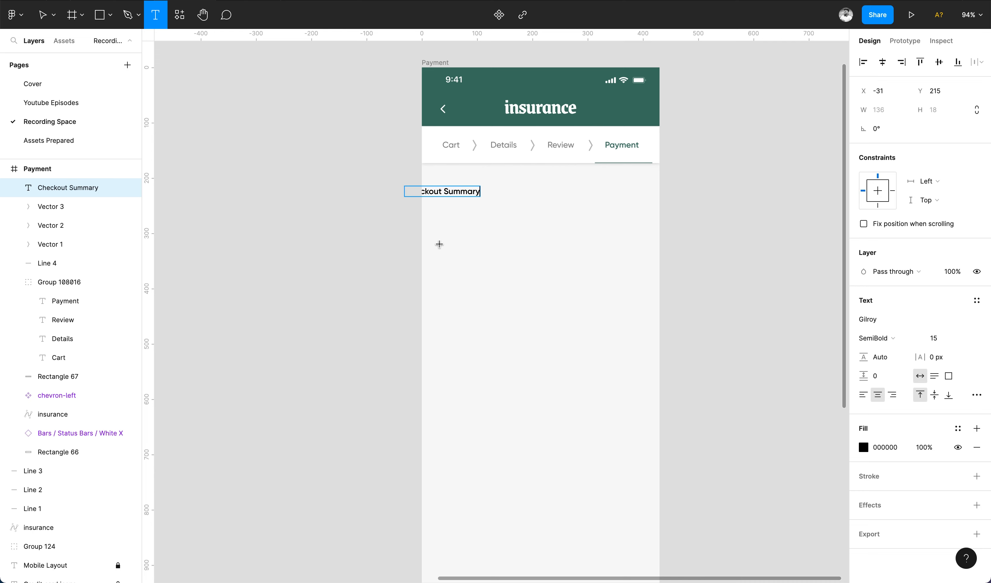
pyautogui.press('super+a')
pyautogui.click(863, 394)
pyautogui.click(44, 19)
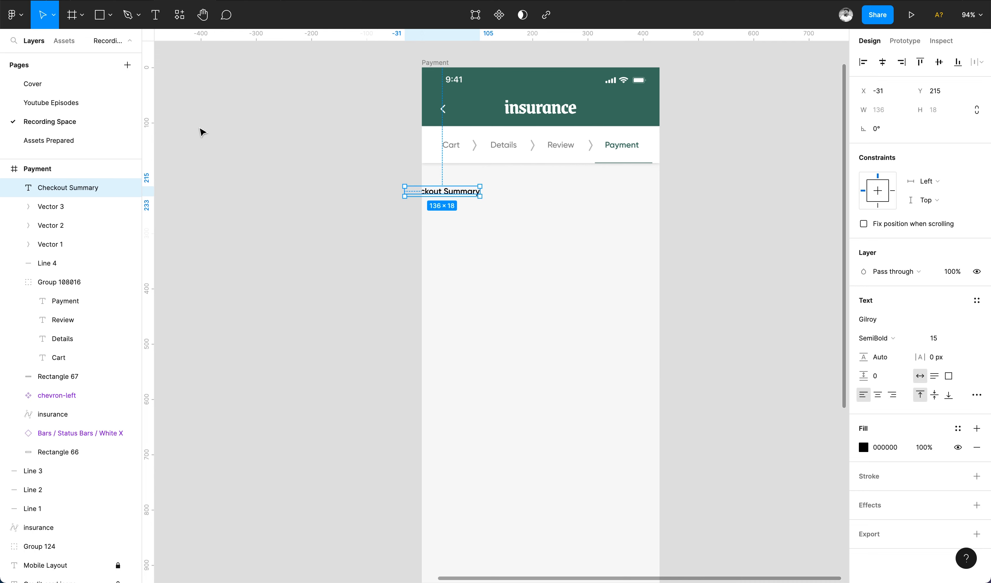
# Set the Checkout Summary heading to size 18 and place it under the breadcrumb.
pyautogui.moveTo(433, 196); pyautogui.dragTo(469, 197)
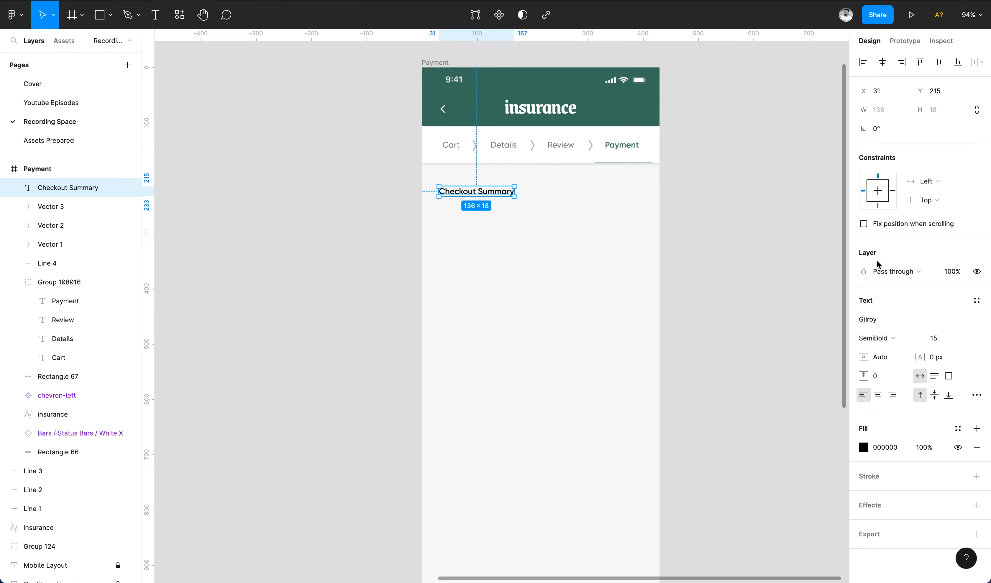
pyautogui.write('18')
pyautogui.press('Return')
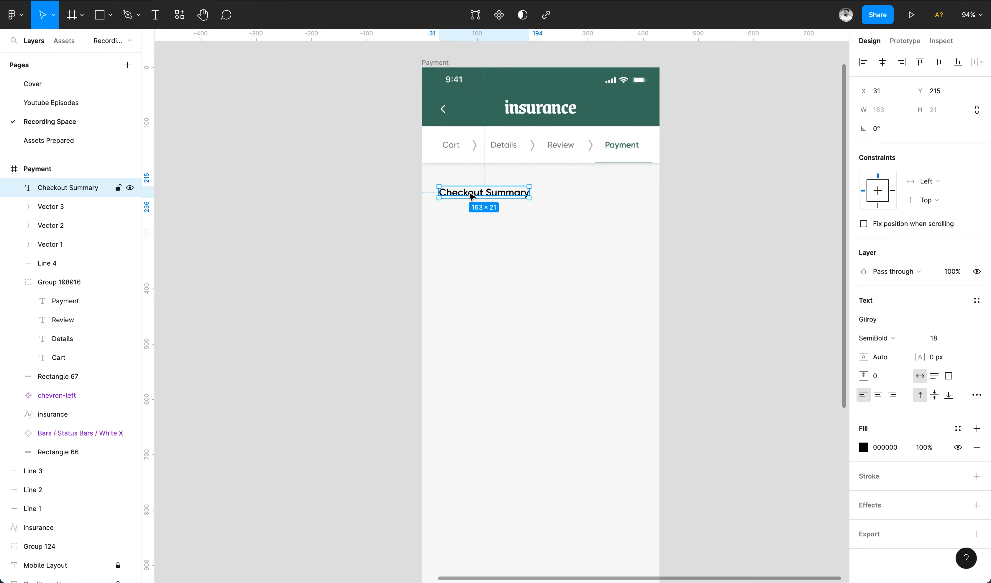
pyautogui.moveTo(472, 196); pyautogui.dragTo(469, 208)
pyautogui.click(514, 247)
# Duplicate the heading and make the copy size 15 with the ins_grey colour.
pyautogui.click(482, 193)
pyautogui.press('super+d')
pyautogui.click(934, 338)
pyautogui.write('15')
pyautogui.press('Return')
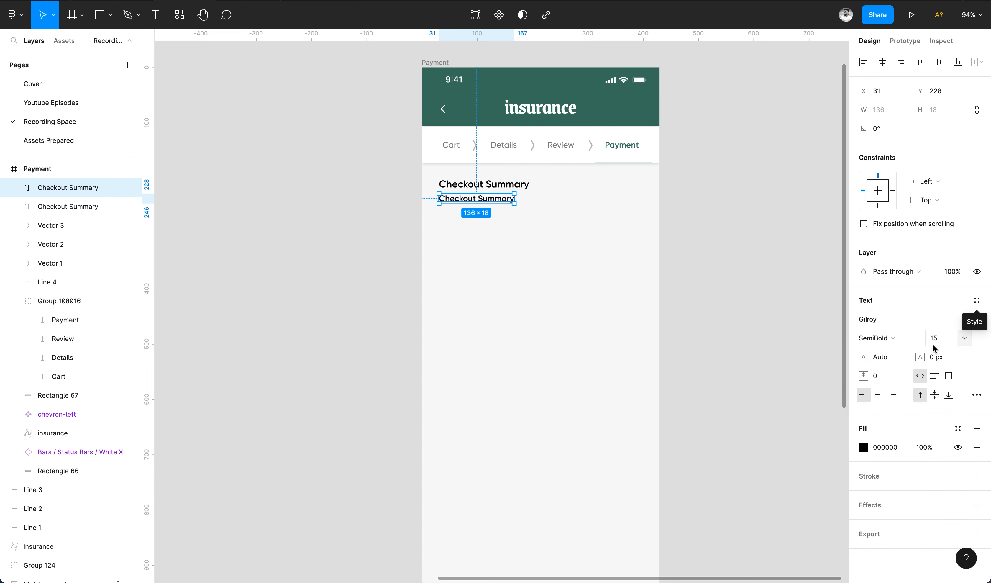
pyautogui.click(958, 428)
pyautogui.click(929, 418)
# Rewrite the copy as the safe bank transfer description mentioning Mastercard, Visa and Skrill.
pyautogui.doubleClick(502, 198)
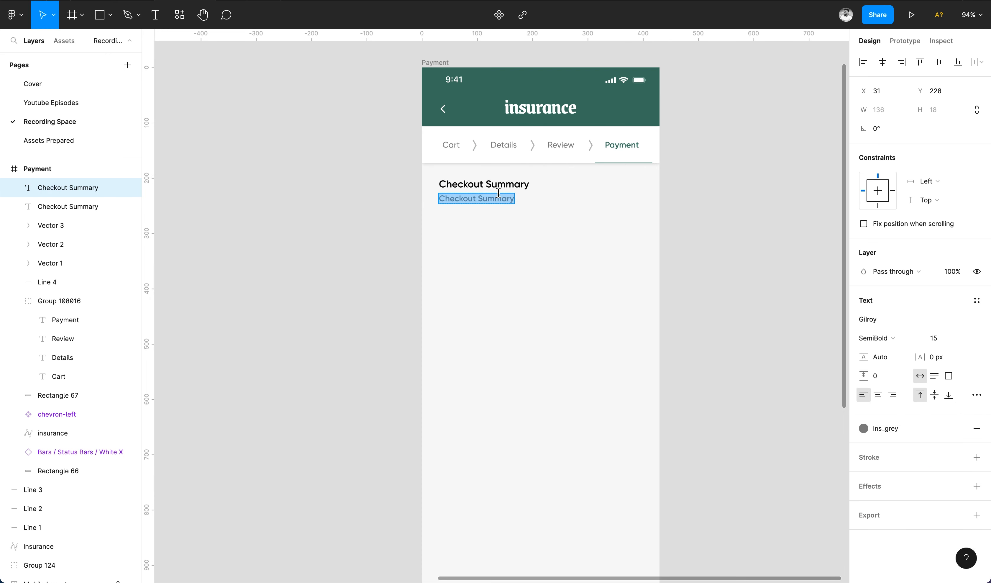
pyautogui.write('Safe money transfer using your bank account')
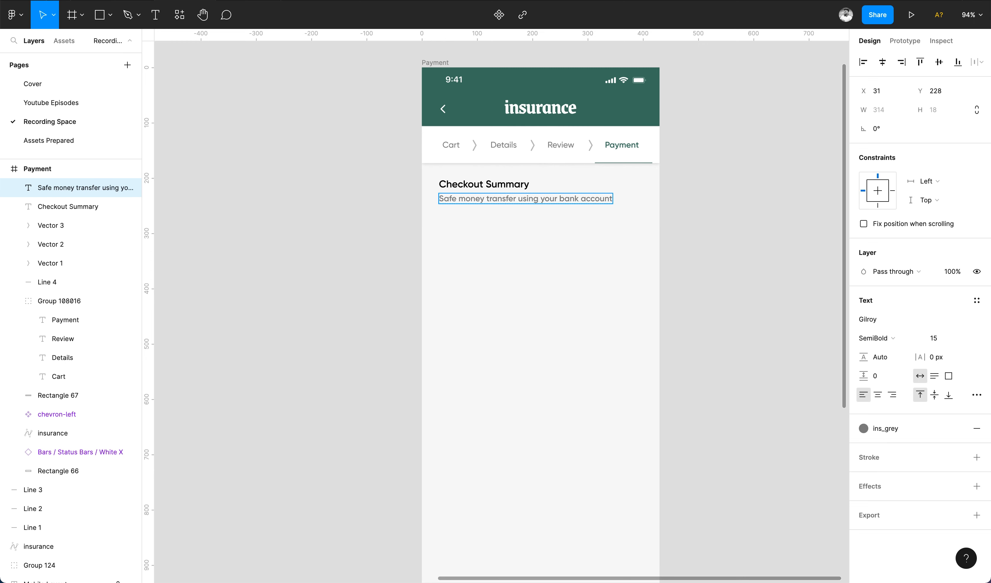
pyautogui.write('We support Mastercard,')
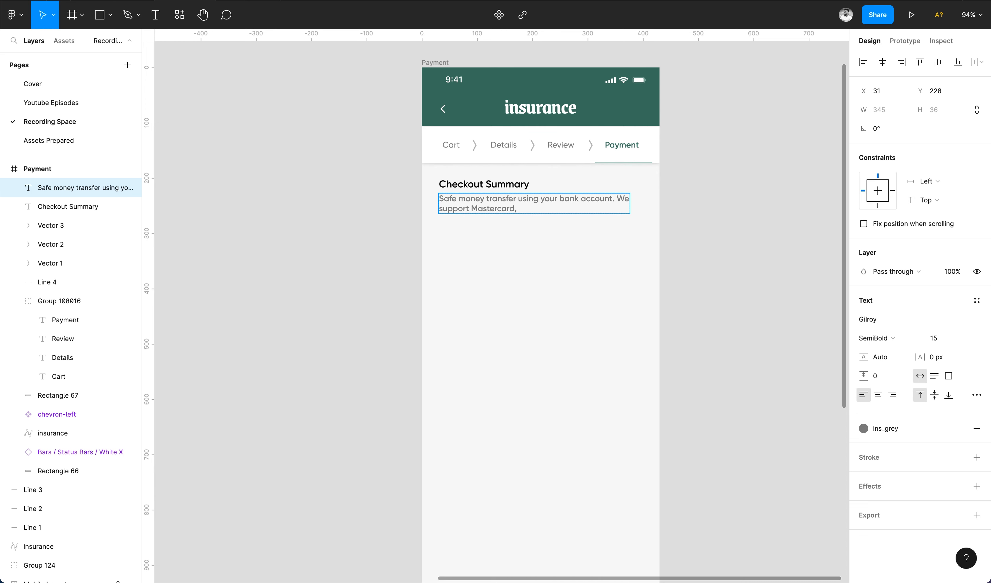
pyautogui.press('Escape')
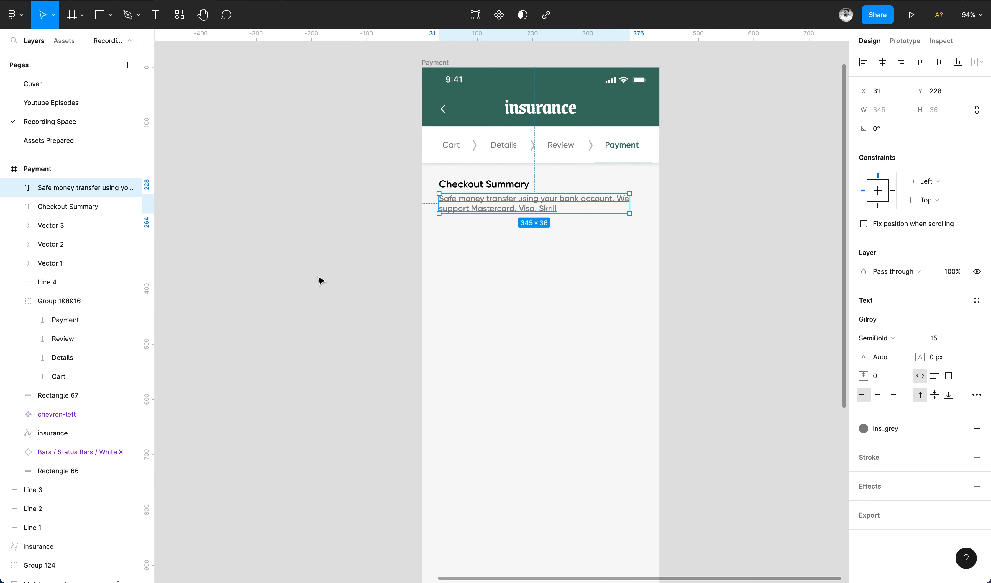
# Make the subtitle Medium weight, size 14, with paragraph spacing 3.
pyautogui.press('alt+super+comma')
pyautogui.press('Tab')
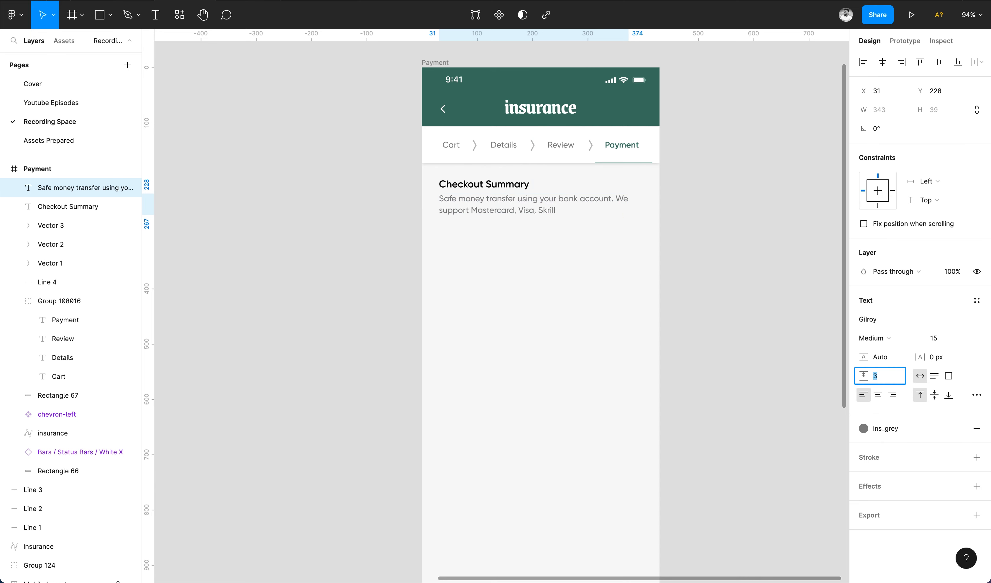
pyautogui.write('3')
pyautogui.press('Return')
pyautogui.press('Down')
pyautogui.press('Down')
pyautogui.press('Down')
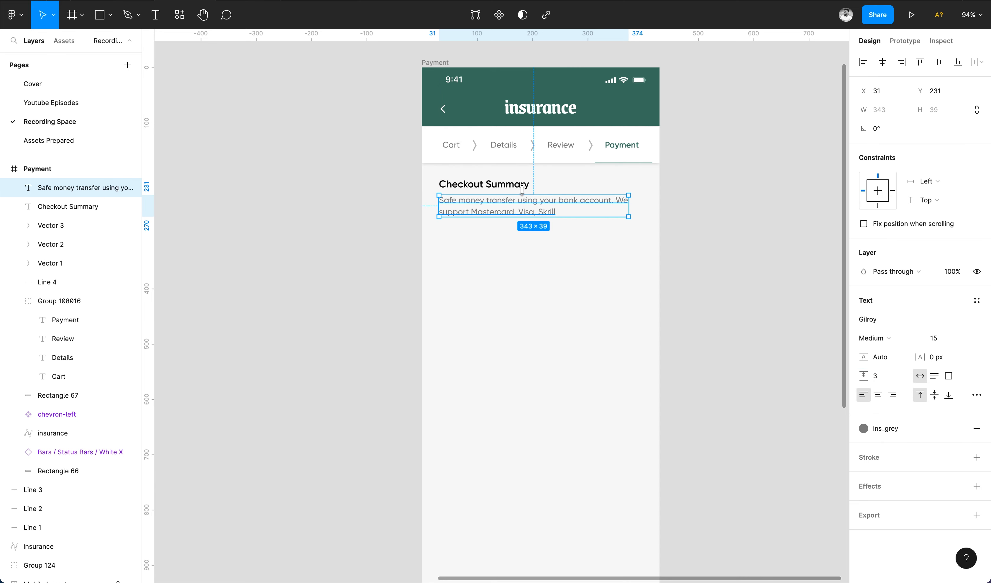
pyautogui.click(947, 347)
pyautogui.press('Escape')
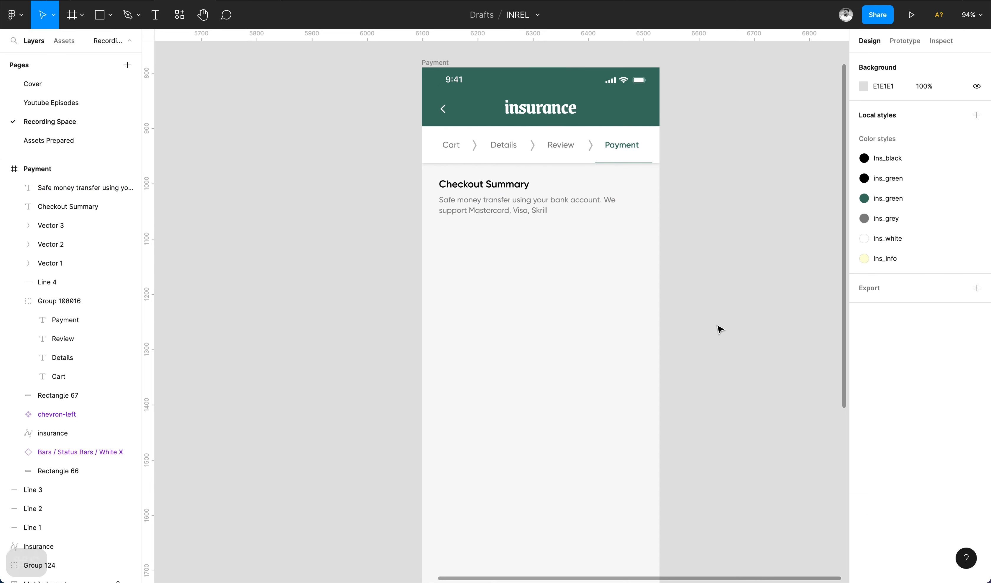
pyautogui.scroll(-1, 719, 328)
pyautogui.click(529, 185)
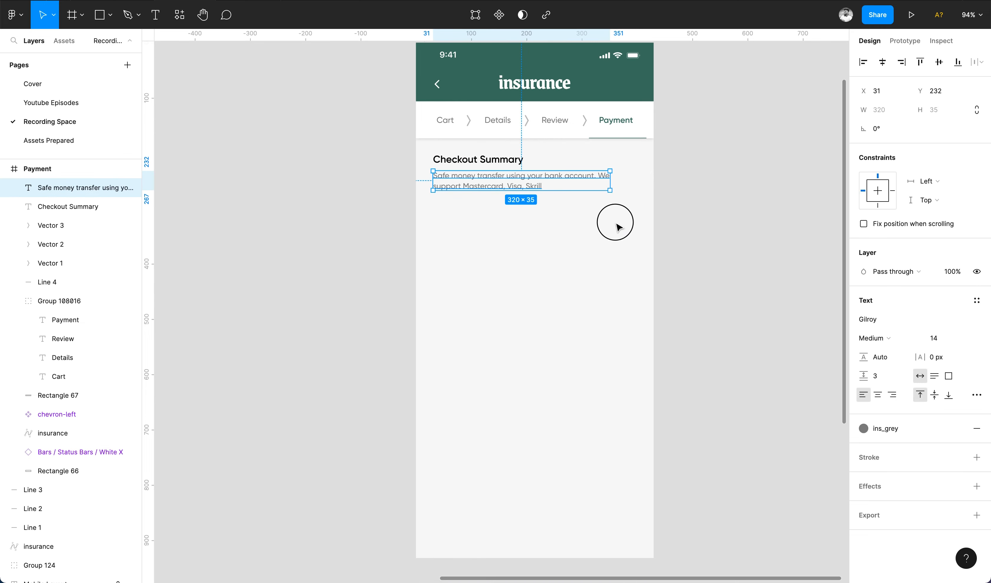
pyautogui.click(542, 135)
# Duplicate the white bar below the summary, make it taller, and nudge the summary texts up.
pyautogui.moveTo(549, 136); pyautogui.dragTo(549, 223)
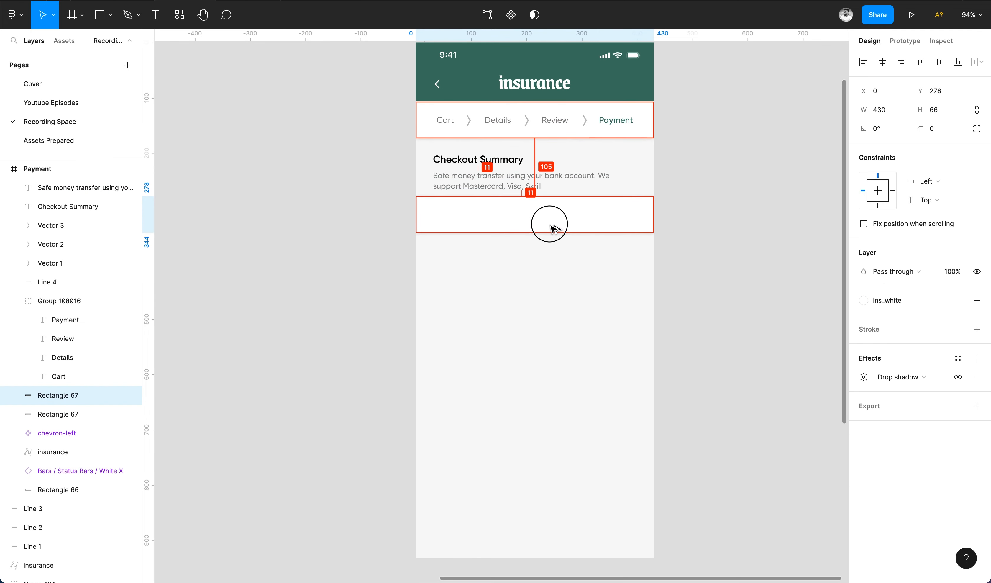
pyautogui.click(505, 189)
pyautogui.keyDown('shift'); pyautogui.click(488, 159); pyautogui.keyUp('shift')
pyautogui.hotkey('shift', 'Up')
pyautogui.click(551, 222)
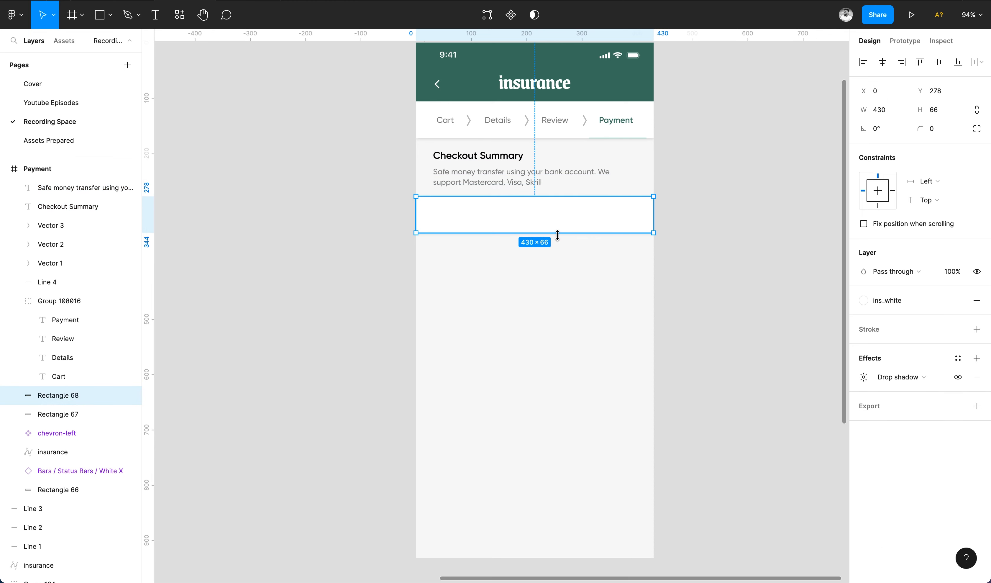
pyautogui.moveTo(557, 235); pyautogui.dragTo(559, 273)
# Copy the heading into the bar as a 14 pt 'Business owners policy' label.
pyautogui.click(476, 156)
pyautogui.moveTo(477, 156); pyautogui.dragTo(465, 222)
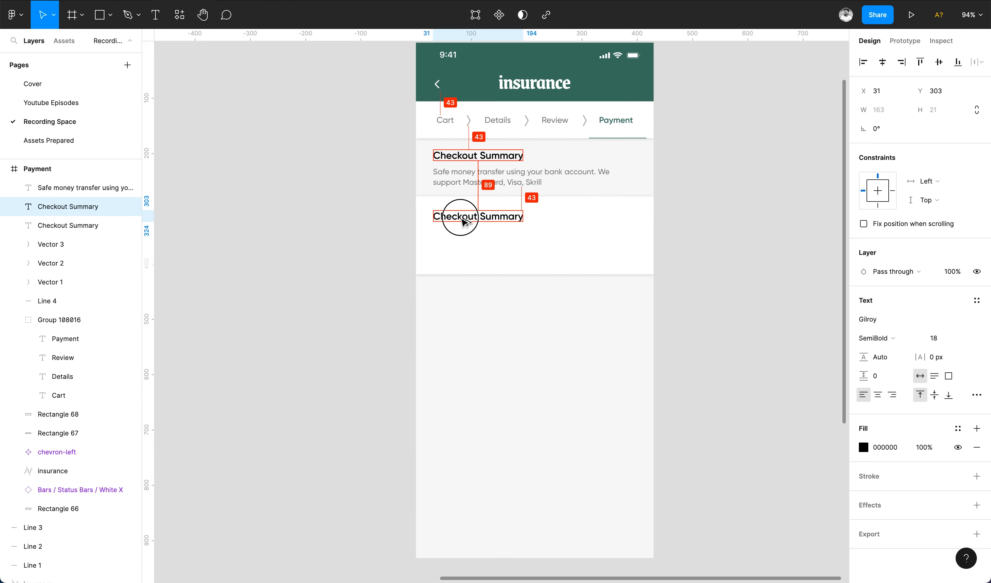
pyautogui.click(934, 337)
pyautogui.write('14')
pyautogui.press('Return')
pyautogui.doubleClick(456, 215)
pyautogui.write('Business owners policy')
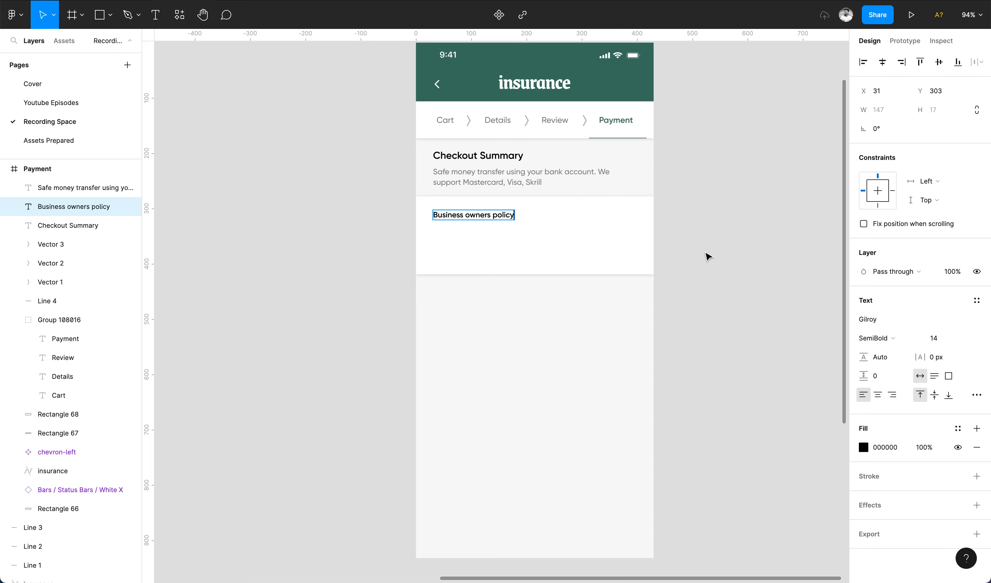
pyautogui.press('Escape')
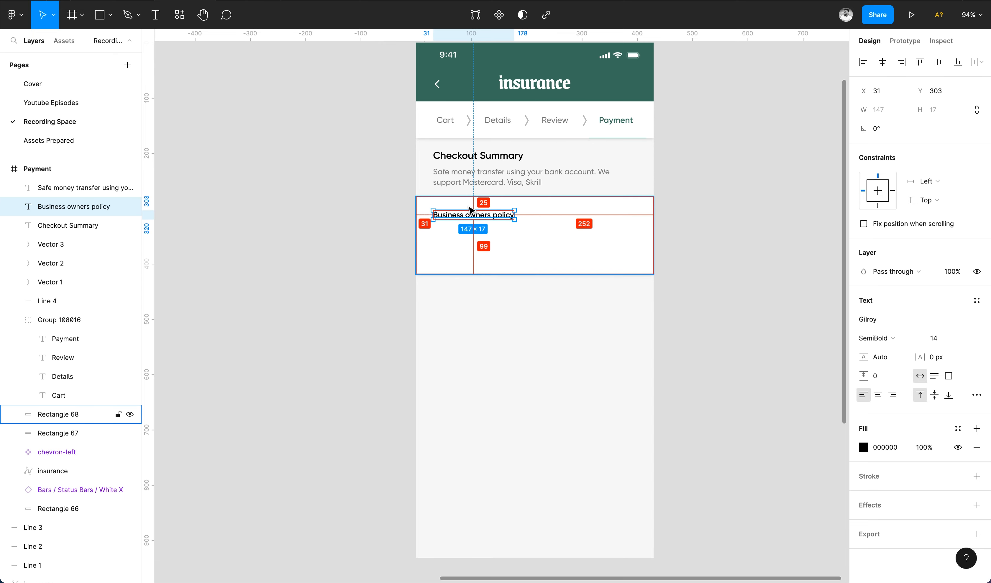
# Add a right-aligned $100.30/mo price on the card's right side and shift the left texts slightly left.
pyautogui.scroll(2, 429, 210)
pyautogui.moveTo(430, 210); pyautogui.dragTo(568, 208)
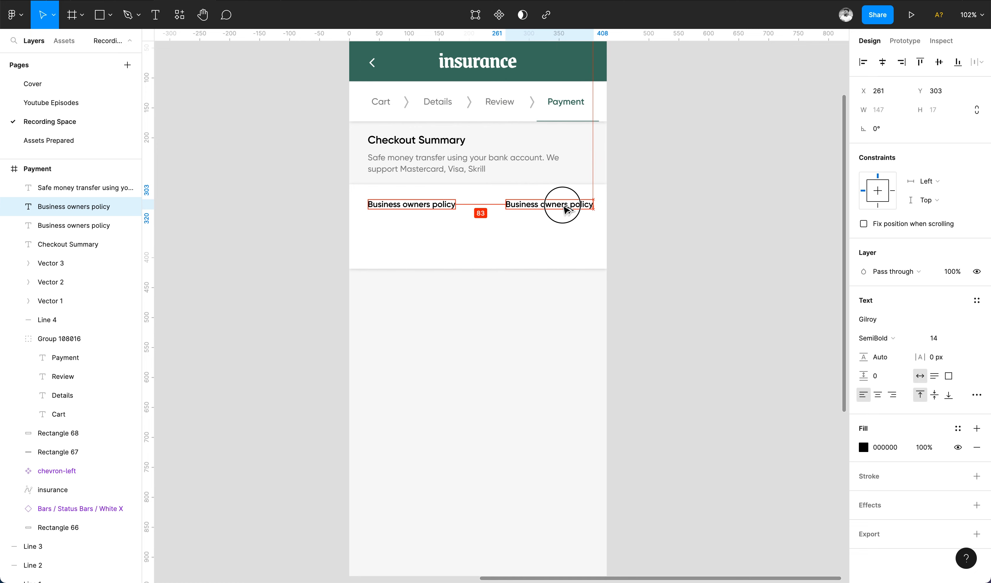
pyautogui.click(417, 140)
pyautogui.keyDown('shift'); pyautogui.click(441, 158); pyautogui.keyUp('shift')
pyautogui.keyDown('shift'); pyautogui.click(412, 204); pyautogui.keyUp('shift')
pyautogui.press('Left')
pyautogui.press('Left')
pyautogui.press('Left')
pyautogui.press('Left')
pyautogui.press('Left')
pyautogui.press('Left')
pyautogui.press('Left')
pyautogui.press('Left')
pyautogui.press('Left')
pyautogui.press('Left')
pyautogui.press('Left')
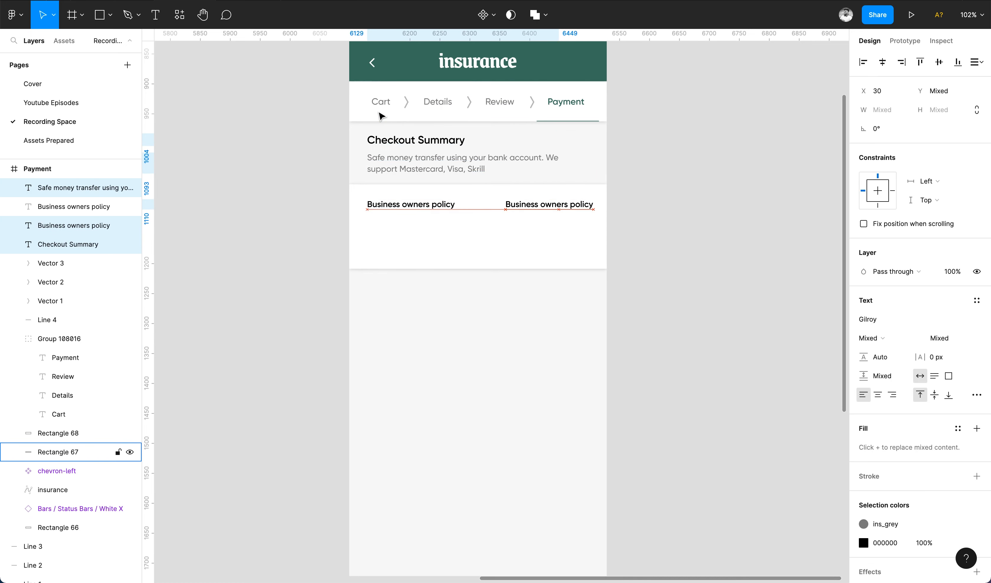
pyautogui.click(583, 210)
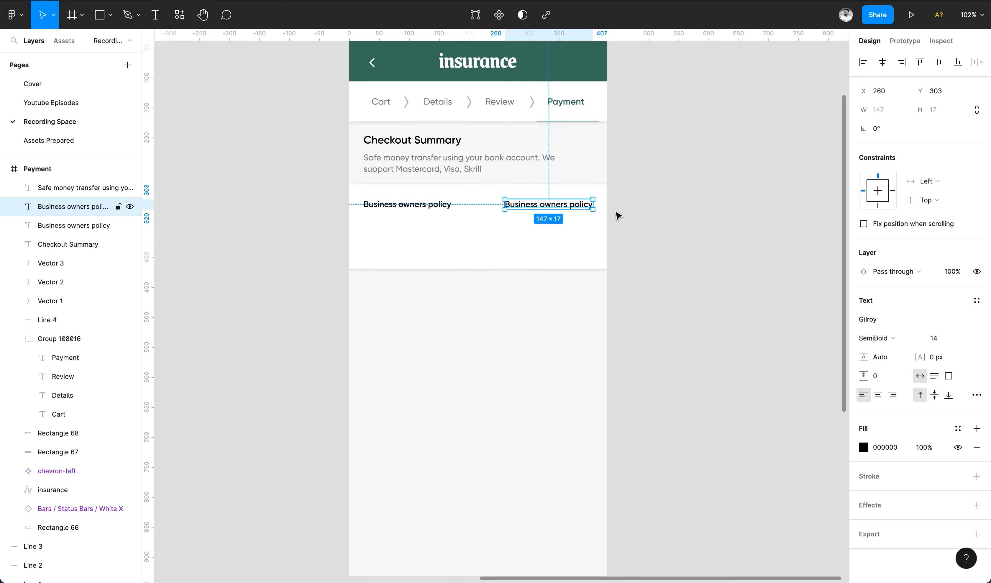
pyautogui.hotkey('ctrl', 'alt', 'r')
pyautogui.doubleClick(572, 202)
pyautogui.write('$100.30/mo')
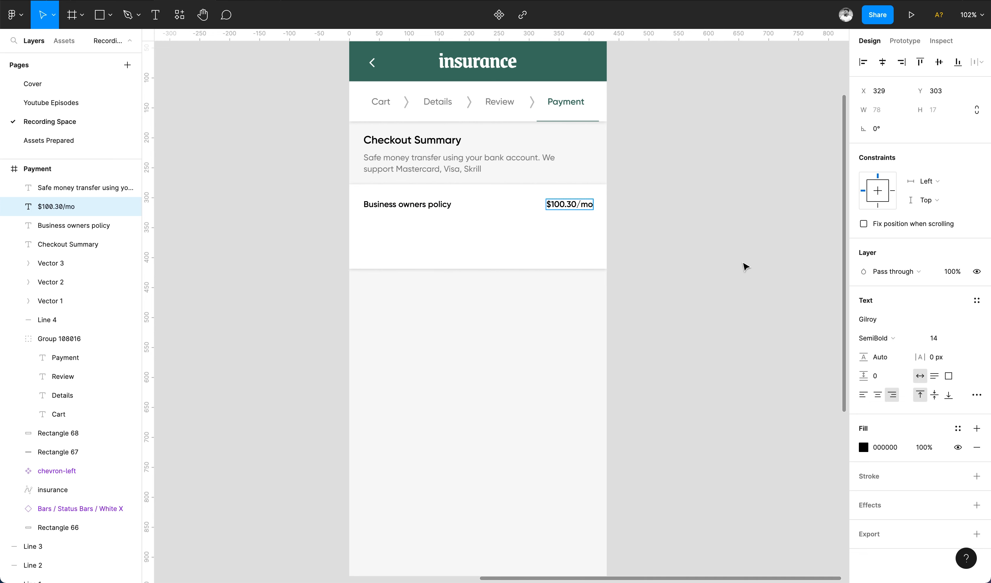
pyautogui.click(651, 259)
# Add the 03/02/22 - 02/02/23 date below the policy label in grey 11 pt subtitle style, then save.
pyautogui.scroll(3, 409, 204)
pyautogui.click(409, 204)
pyautogui.moveTo(412, 203); pyautogui.dragTo(412, 224)
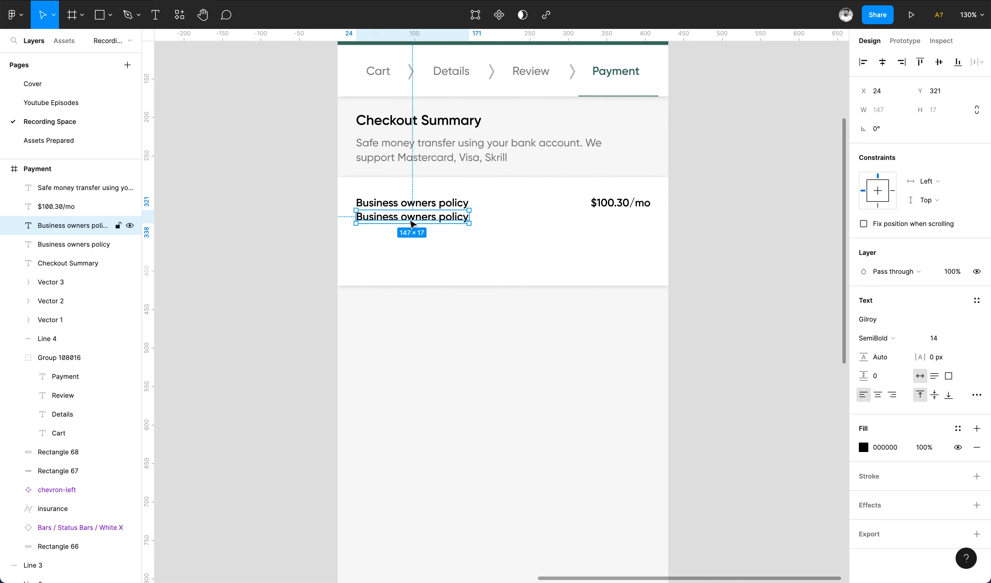
pyautogui.click(467, 157)
pyautogui.hotkey('ctrl', 'alt', 'c')
pyautogui.click(427, 221)
pyautogui.hotkey('ctrl', 'alt', 'v')
pyautogui.click(944, 345)
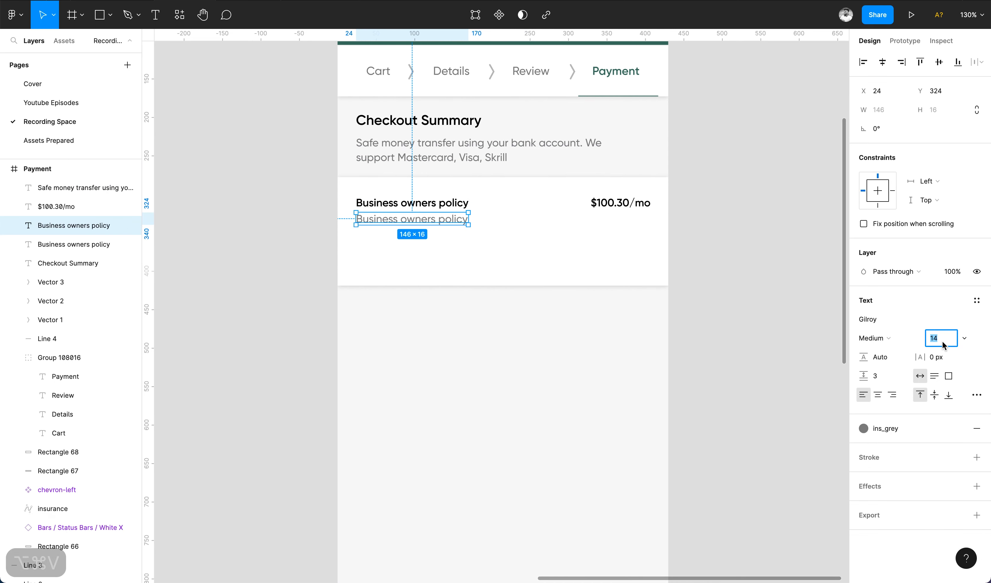
pyautogui.press('Down')
pyautogui.press('Down')
pyautogui.press('Down')
pyautogui.press('Return')
pyautogui.press('Return')
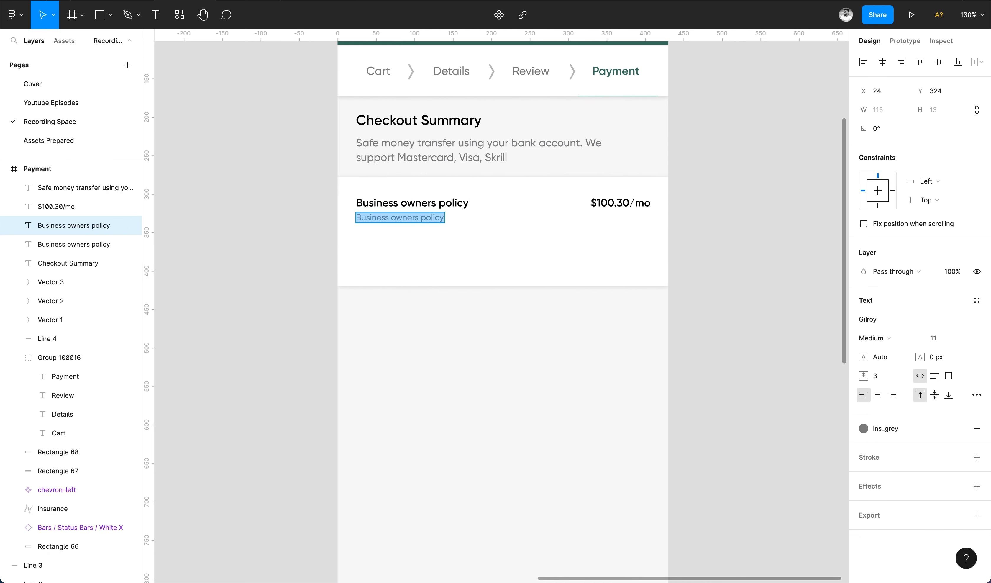
pyautogui.write('03/02/22 - 02/02/23')
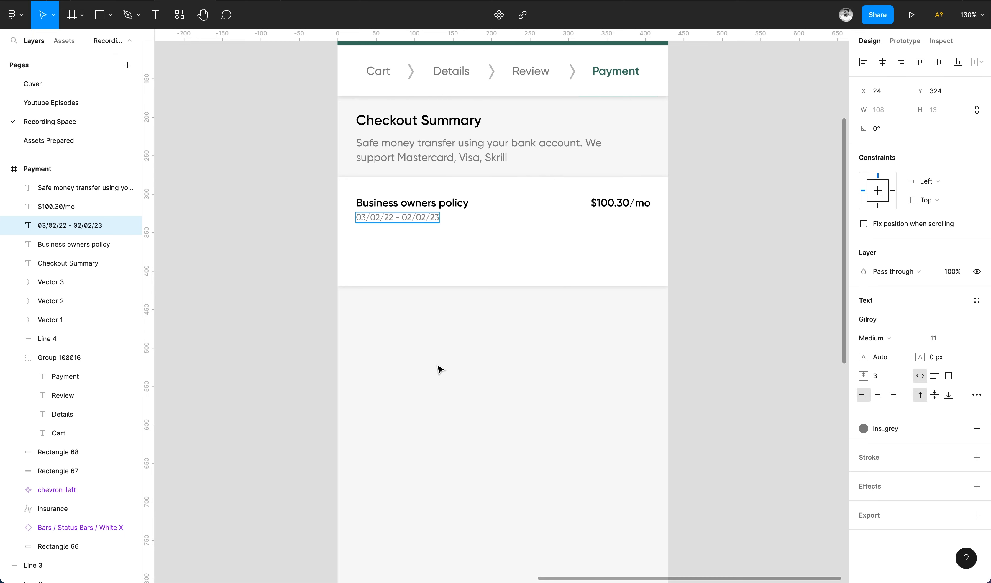
pyautogui.click(441, 368)
pyautogui.press('super+s')
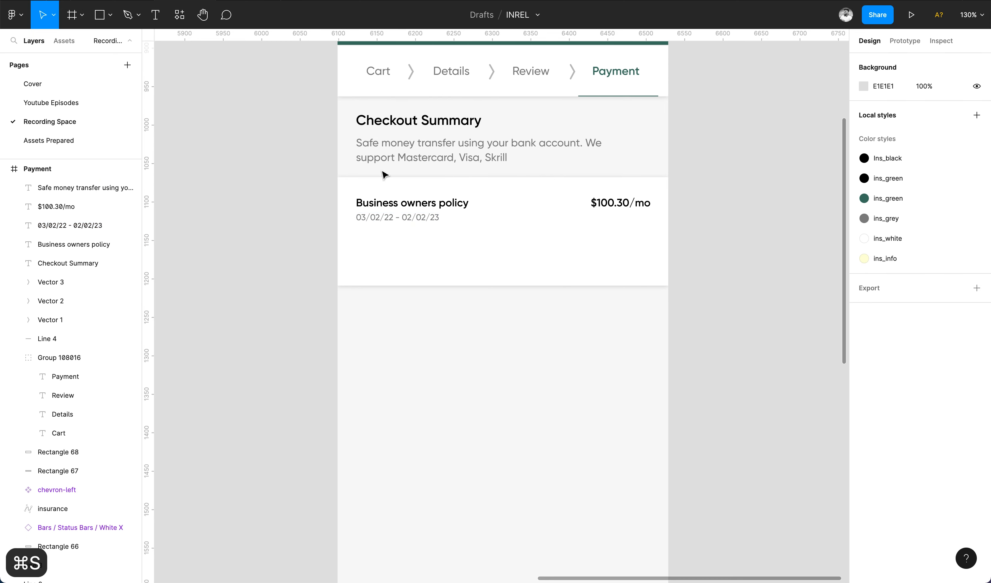
# Duplicate the policy row as Tax (18%) at $18.02/mo and extend the card to 162 high.
pyautogui.click(390, 203)
pyautogui.keyDown('shift'); pyautogui.click(618, 205); pyautogui.keyUp('shift')
pyautogui.moveTo(618, 207); pyautogui.dragTo(616, 240)
pyautogui.doubleClick(412, 238)
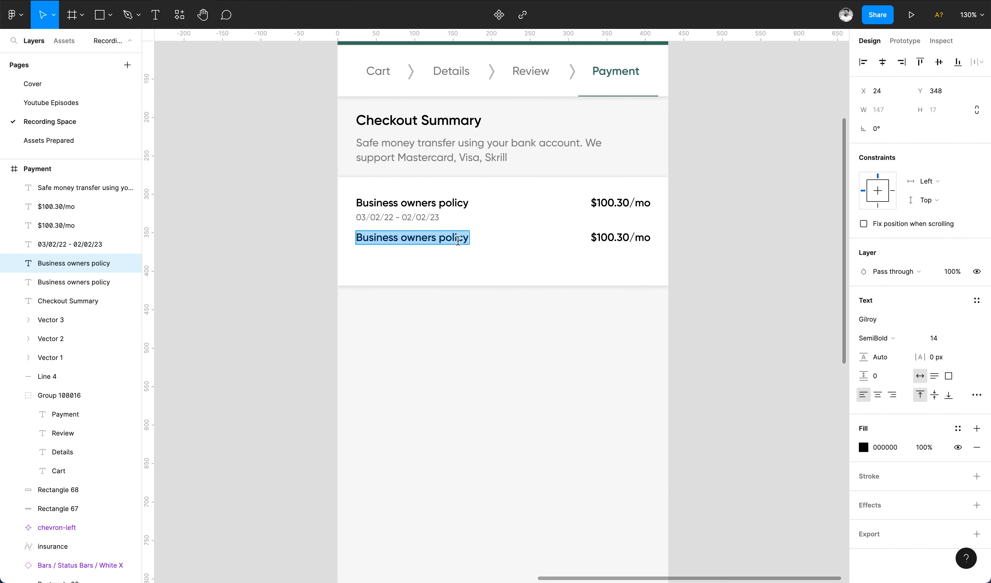
pyautogui.write('Tax')
pyautogui.press('Escape')
pyautogui.press('Return')
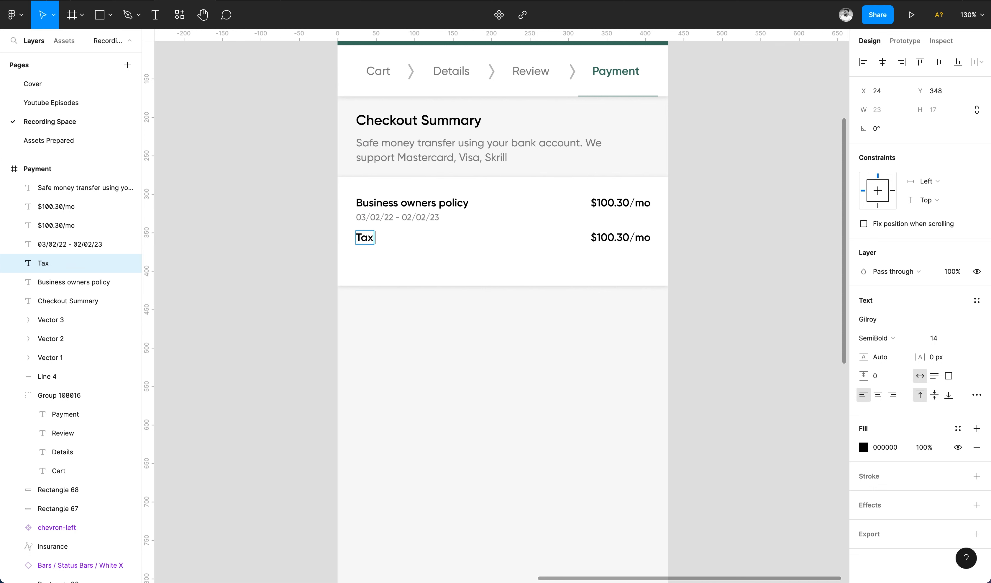
pyautogui.press('Escape')
pyautogui.doubleClick(618, 237)
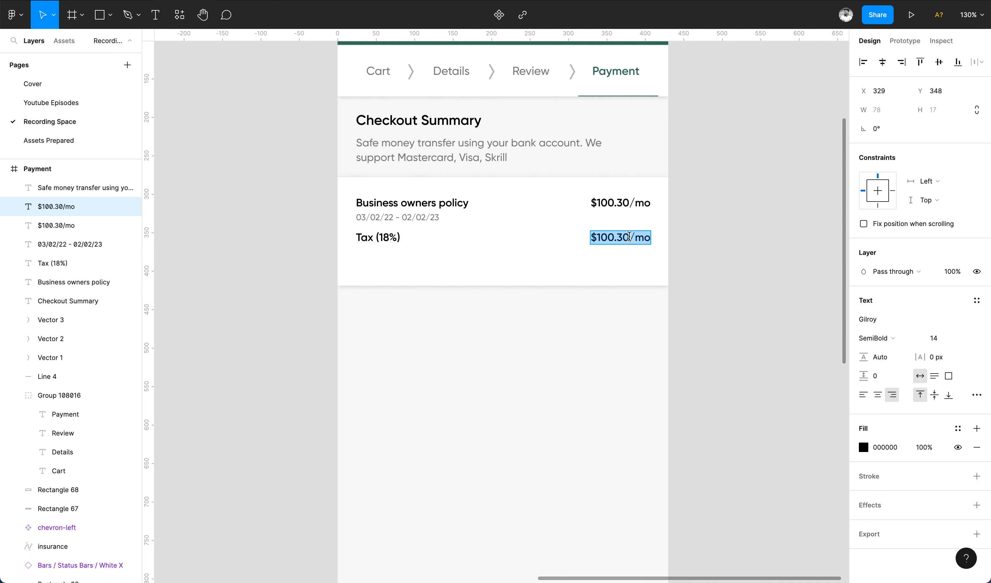
pyautogui.click(617, 236)
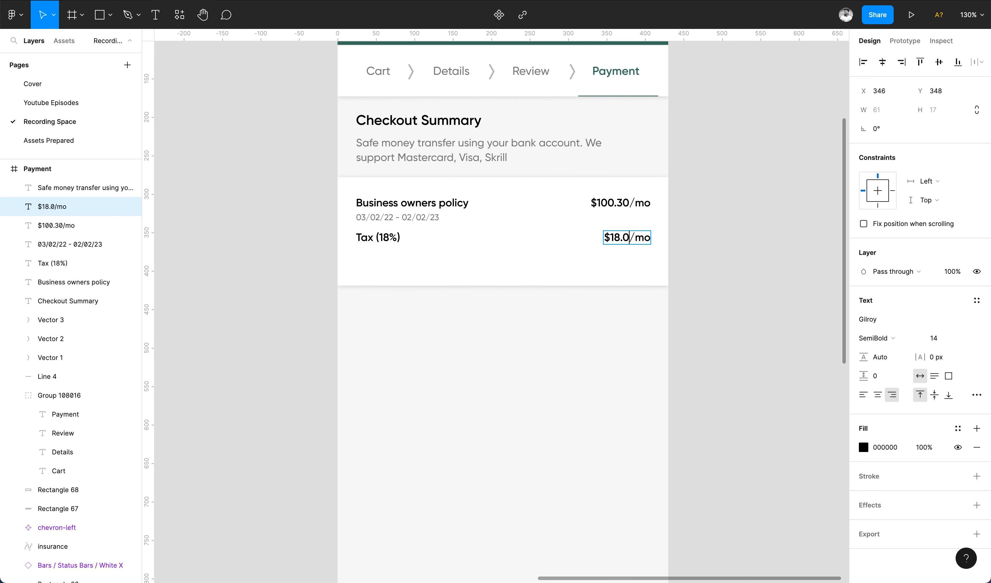
pyautogui.moveTo(525, 294); pyautogui.dragTo(529, 306)
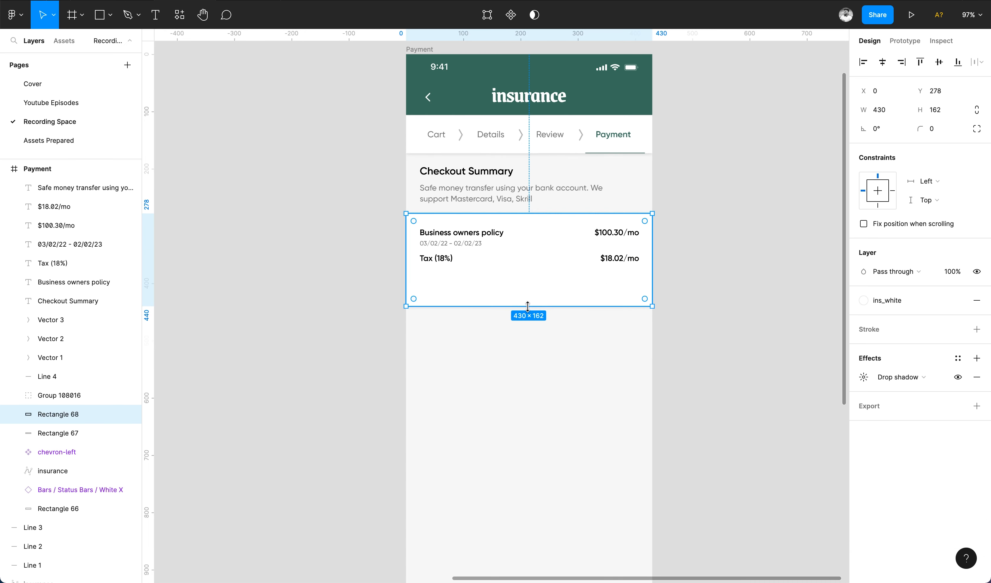
# Duplicate the white card into a 56 px band under the rows and remove its drop shadow.
pyautogui.press('super+d')
pyautogui.moveTo(538, 214); pyautogui.dragTo(547, 275)
pyautogui.click(685, 345)
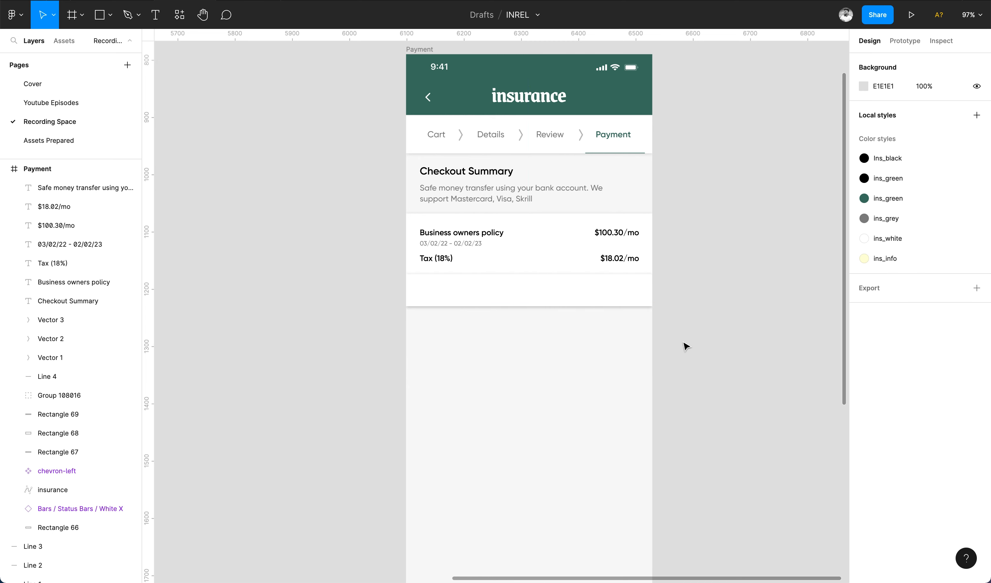
pyautogui.click(613, 283)
pyautogui.click(957, 377)
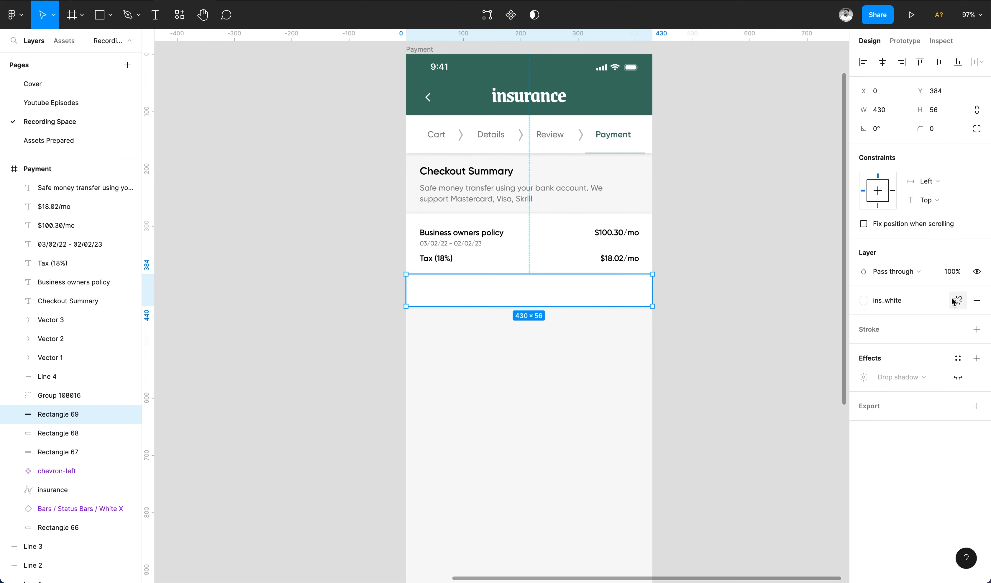
# Fill the band with the ins_green colour style at 20% opacity.
pyautogui.click(883, 305)
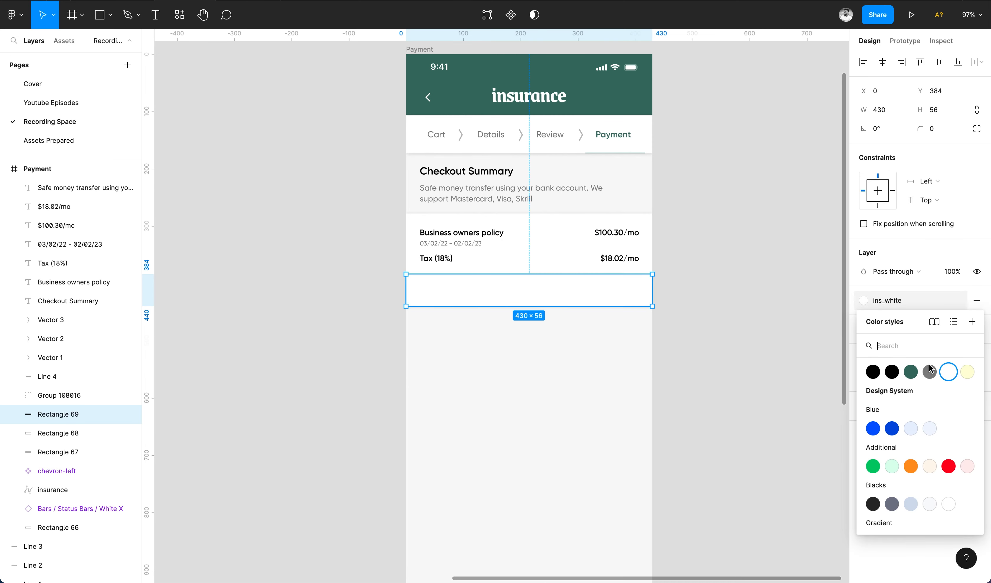
pyautogui.click(910, 372)
pyautogui.click(889, 300)
pyautogui.click(710, 367)
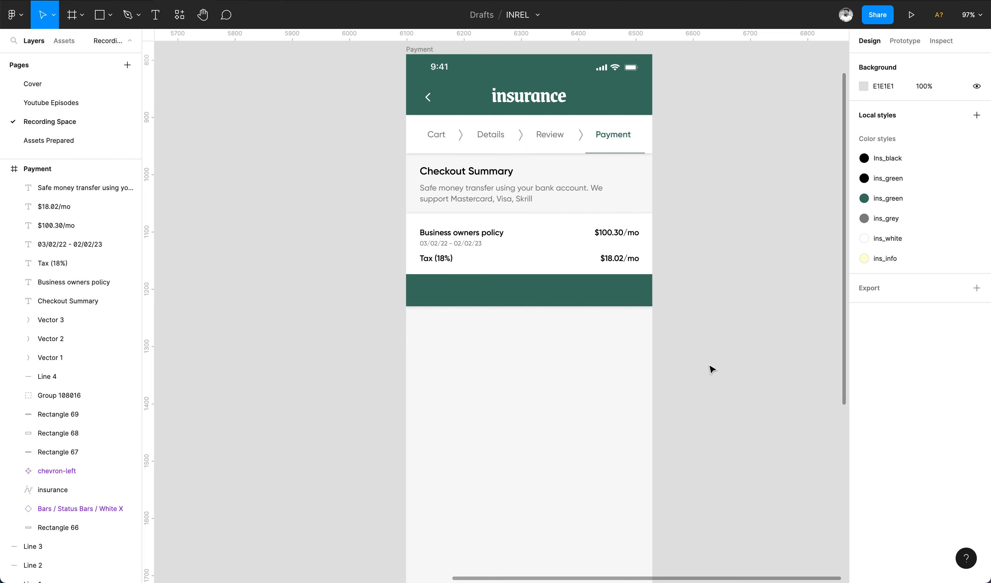
pyautogui.click(569, 292)
pyautogui.scroll(2, 568, 291)
pyautogui.click(952, 272)
pyautogui.write('20')
pyautogui.press('Return')
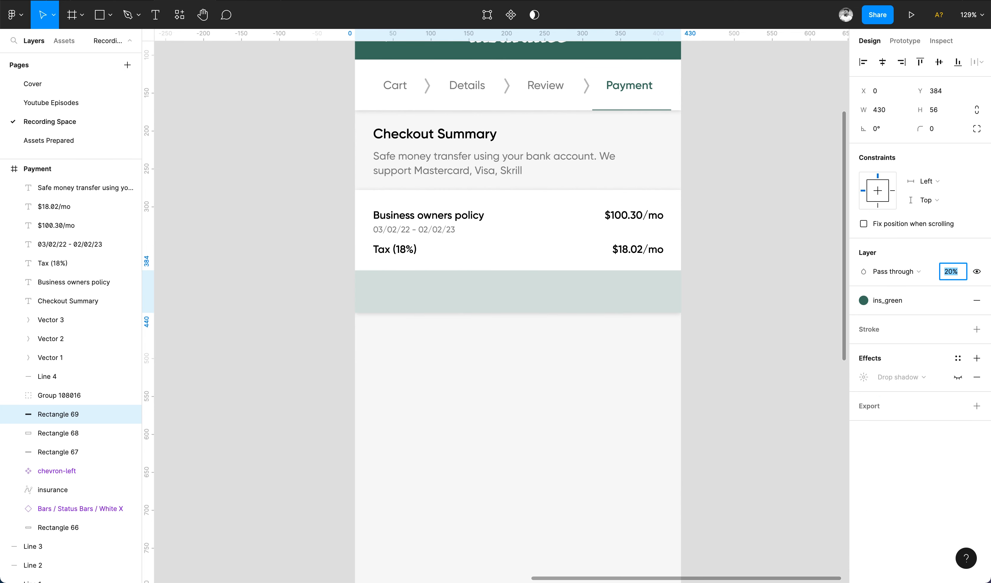
pyautogui.click(741, 373)
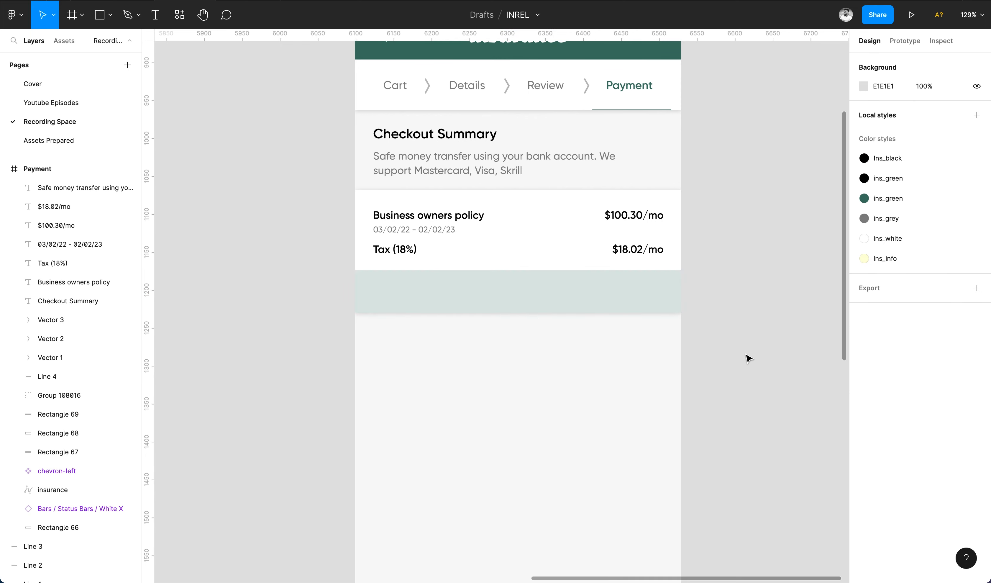
# Copy the Tax (18%) label into the green band and retype it as Total Amount.
pyautogui.scroll(3, 416, 264)
pyautogui.moveTo(409, 246); pyautogui.dragTo(400, 293)
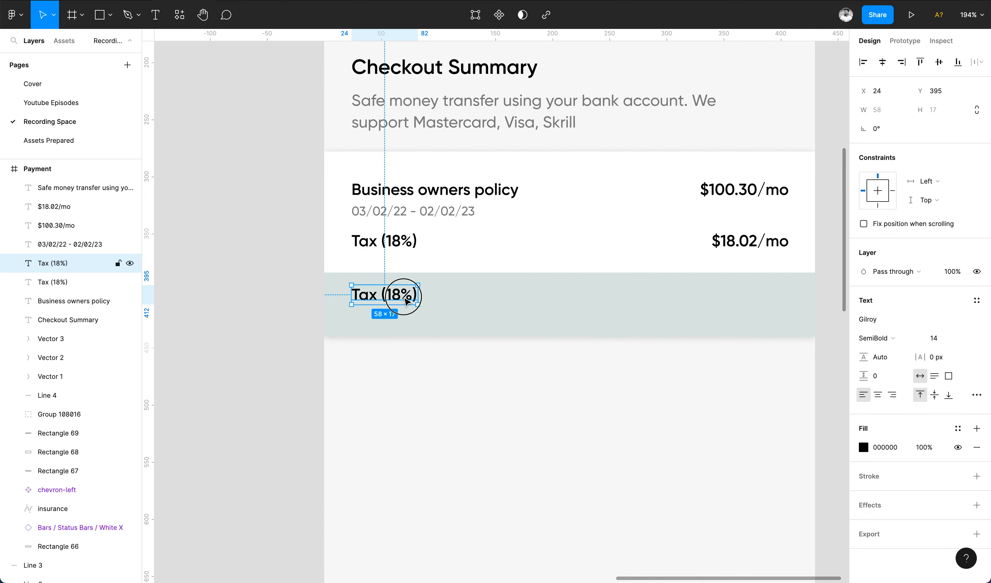
pyautogui.press('Return')
pyautogui.write('Total Amount')
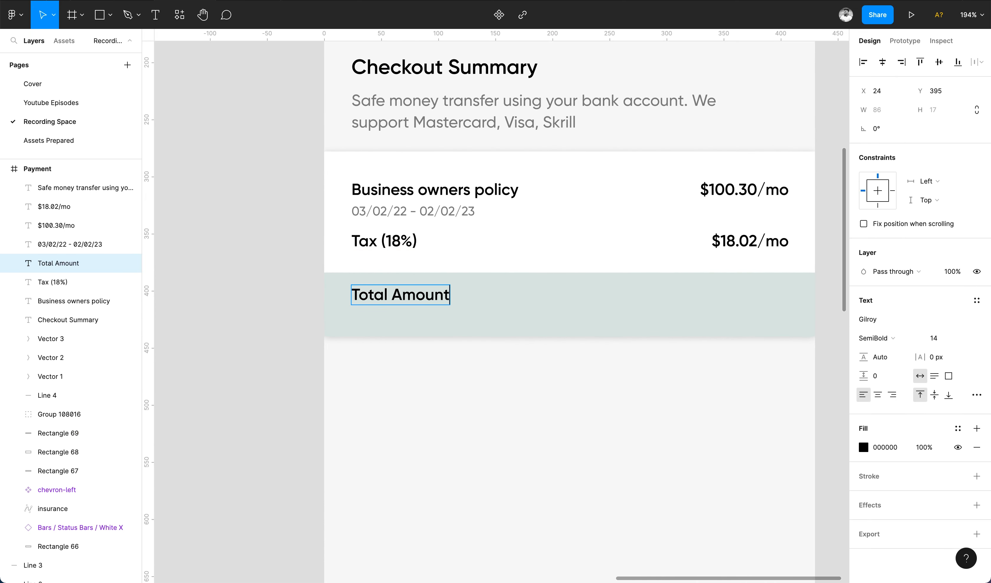
pyautogui.press('Escape')
# Add a 10 pt next-payment note dated 03/02/23 and colour both labels ins_green.
pyautogui.moveTo(412, 290); pyautogui.dragTo(416, 325)
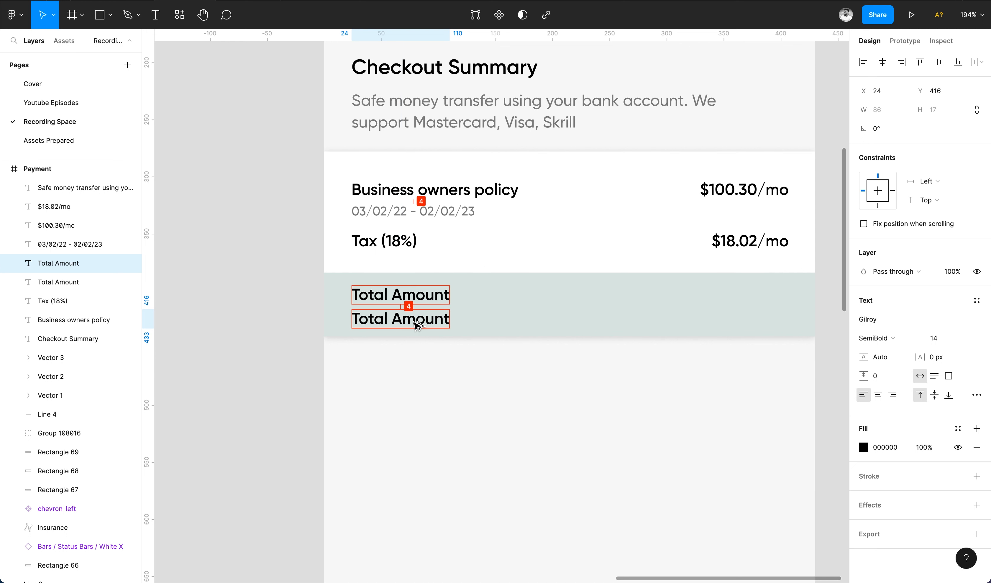
pyautogui.click(936, 338)
pyautogui.write('10')
pyautogui.press('Return')
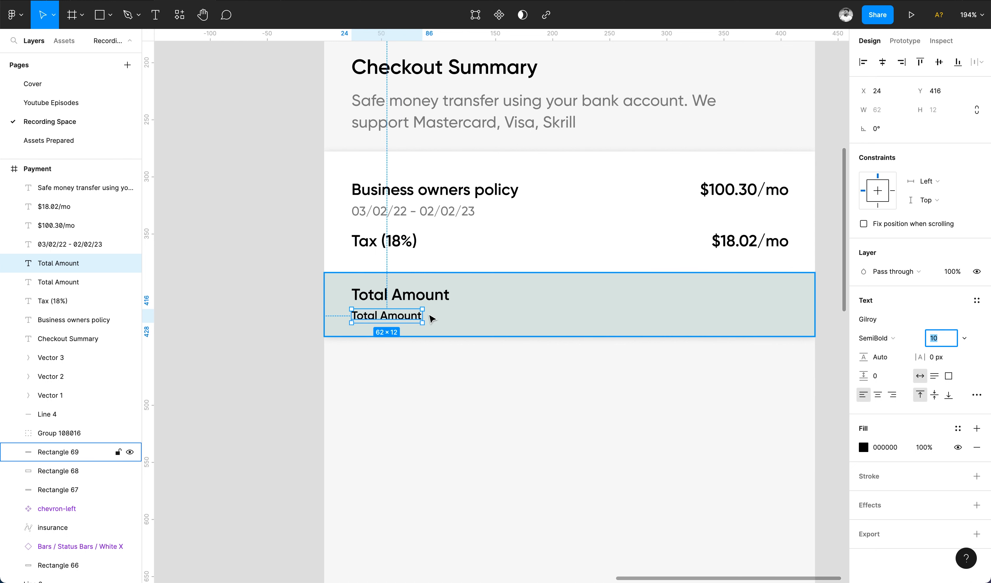
pyautogui.press('Return')
pyautogui.write('()')
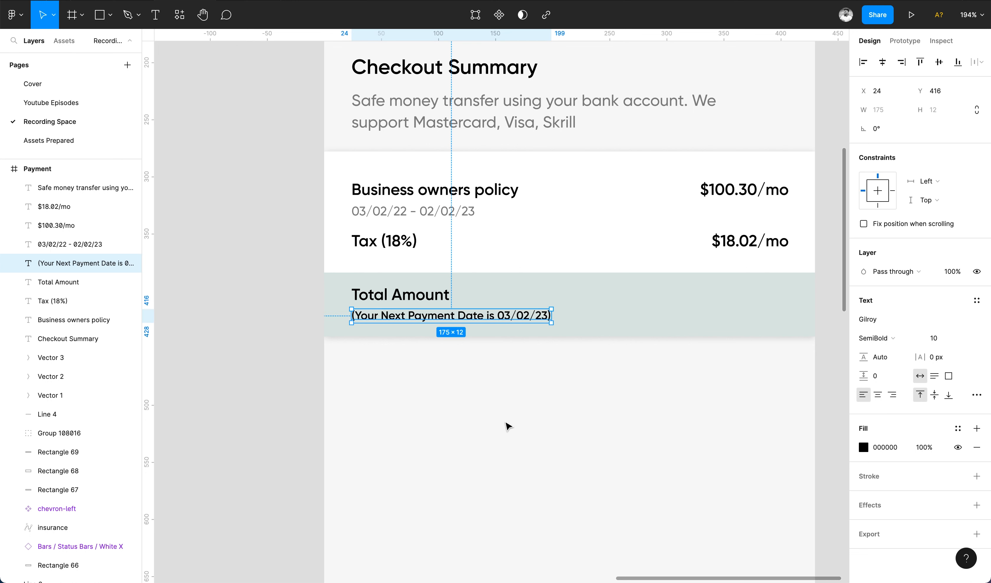
pyautogui.keyDown('shift'); pyautogui.click(411, 291); pyautogui.keyUp('shift')
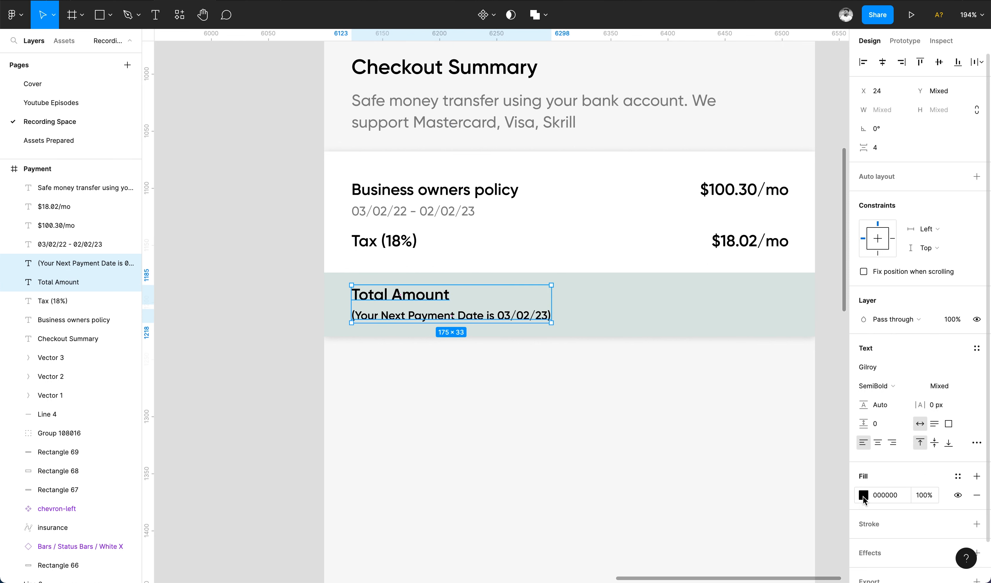
pyautogui.click(957, 476)
pyautogui.click(906, 413)
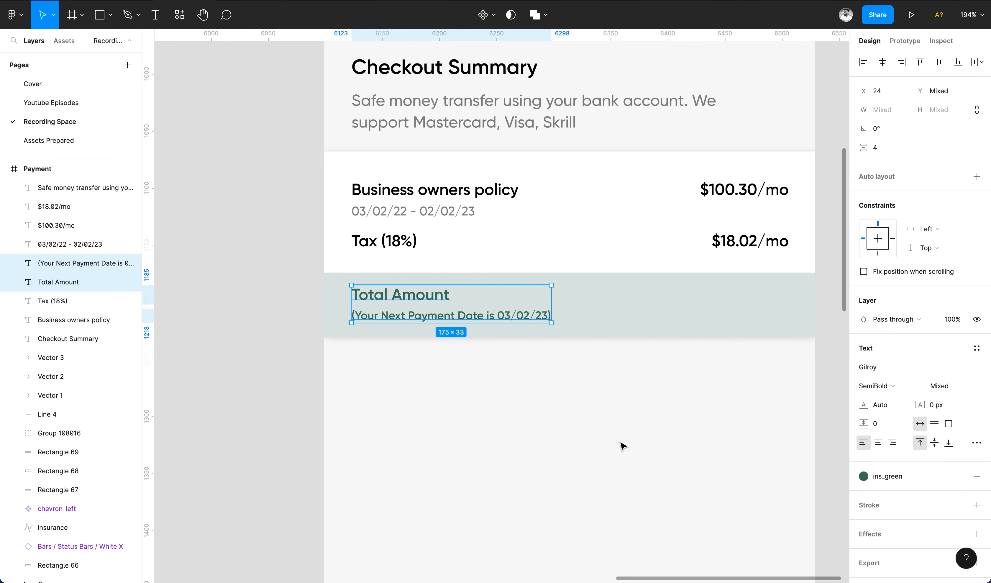
pyautogui.click(622, 446)
# Copy the tax price into the Total Amount band and change it to $118.32/mo.
pyautogui.click(760, 242)
pyautogui.moveTo(761, 302); pyautogui.dragTo(760, 308)
pyautogui.keyDown('shift'); pyautogui.click(677, 306); pyautogui.keyUp('shift')
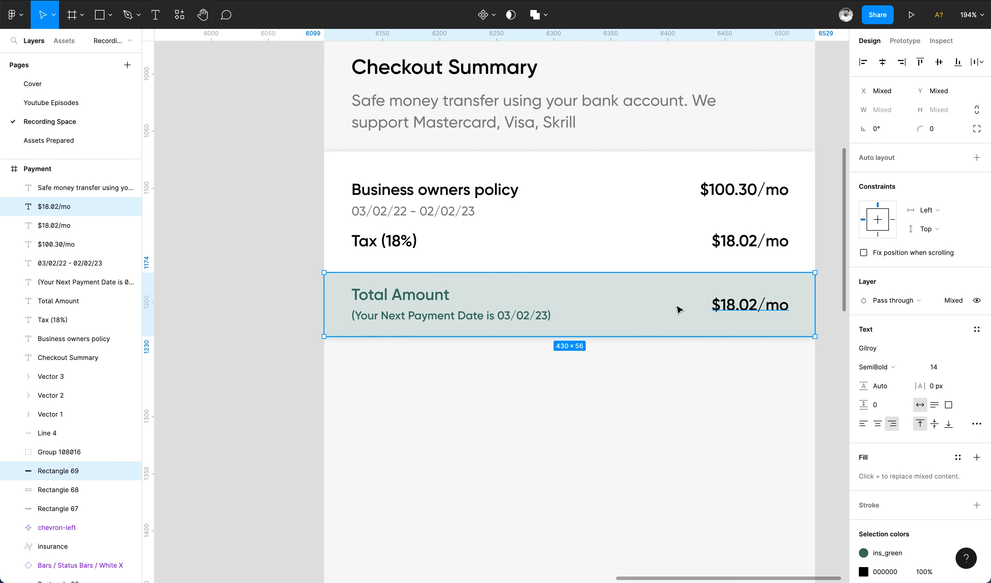
pyautogui.click(936, 65)
pyautogui.doubleClick(752, 308)
pyautogui.click(752, 303)
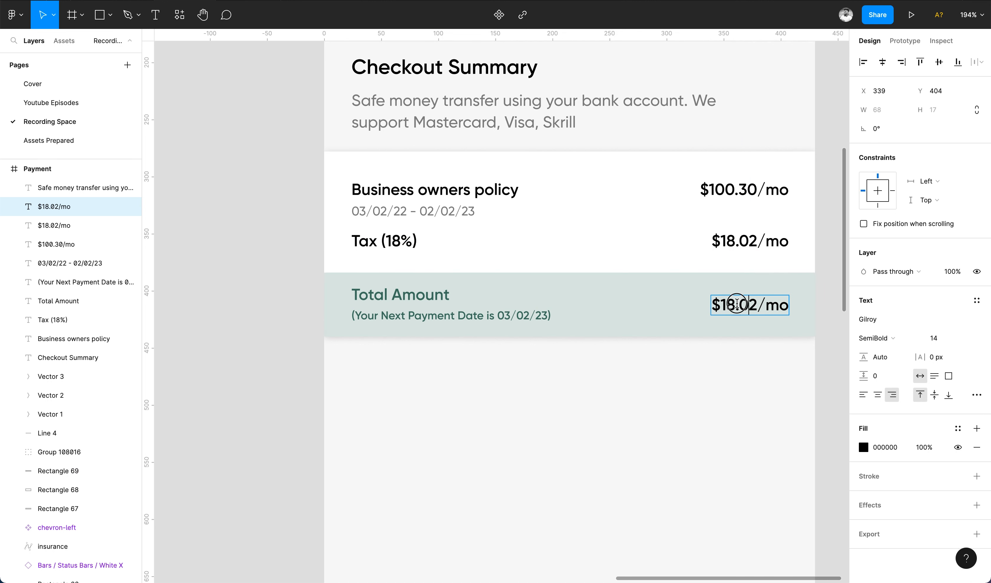
pyautogui.press('BackSpace')
pyautogui.write('3')
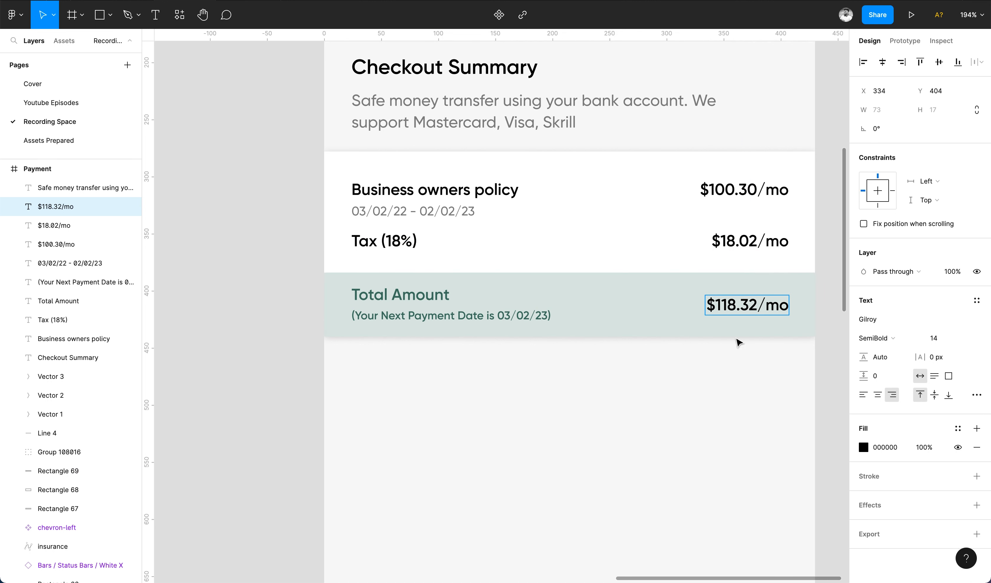
pyautogui.press('Escape')
pyautogui.click(675, 416)
pyautogui.scroll(-1, 675, 416)
pyautogui.click(626, 199)
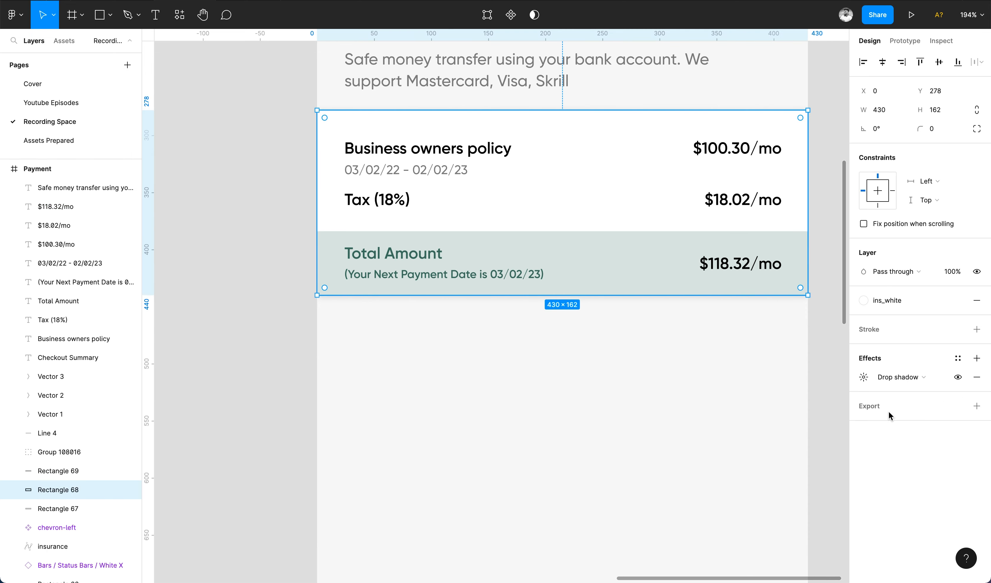
pyautogui.click(615, 365)
pyautogui.scroll(-5, 615, 365)
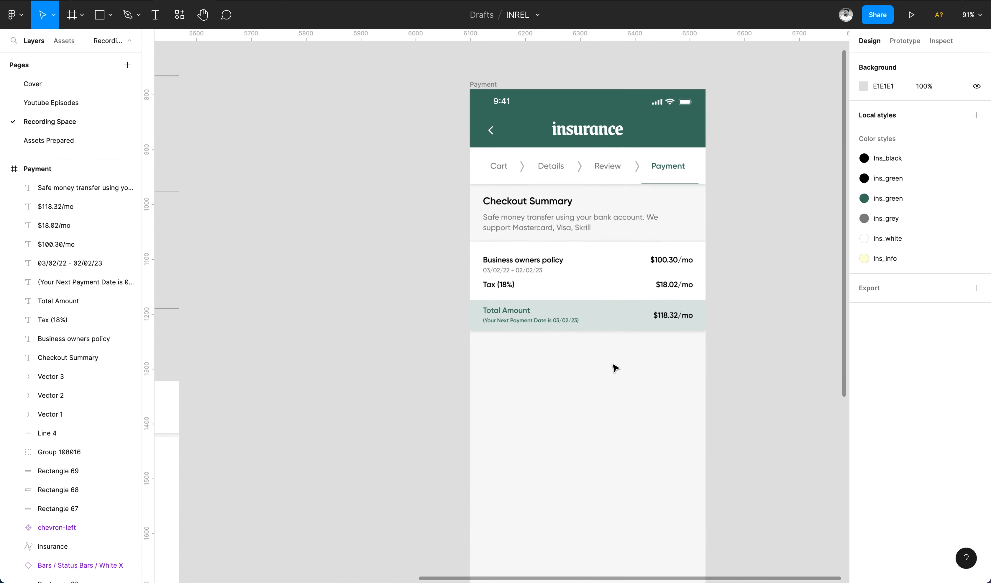
pyautogui.scroll(4, 616, 367)
# Duplicate the green band below itself and fill it with the ins_info yellow style.
pyautogui.moveTo(582, 292); pyautogui.dragTo(591, 341)
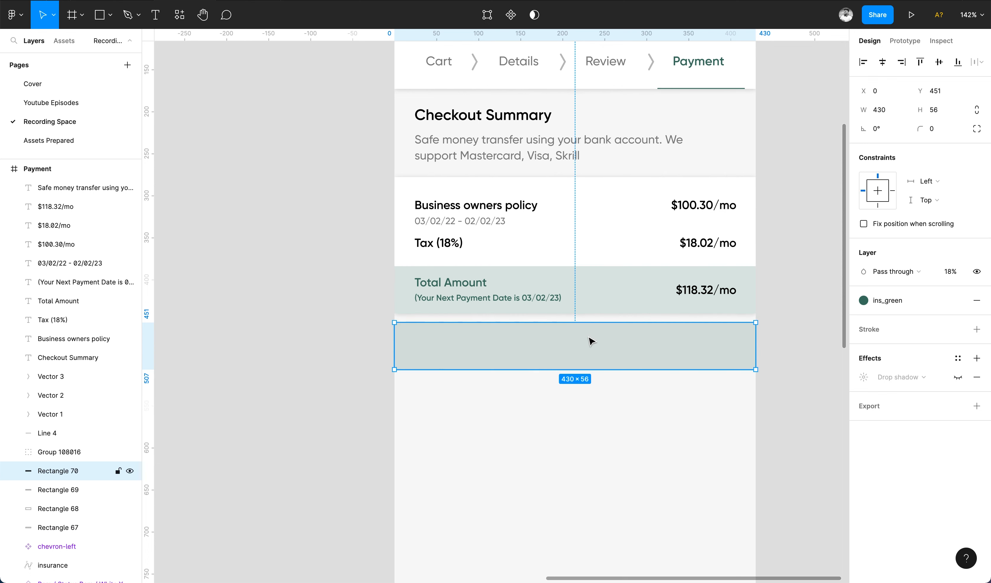
pyautogui.click(887, 307)
pyautogui.click(966, 372)
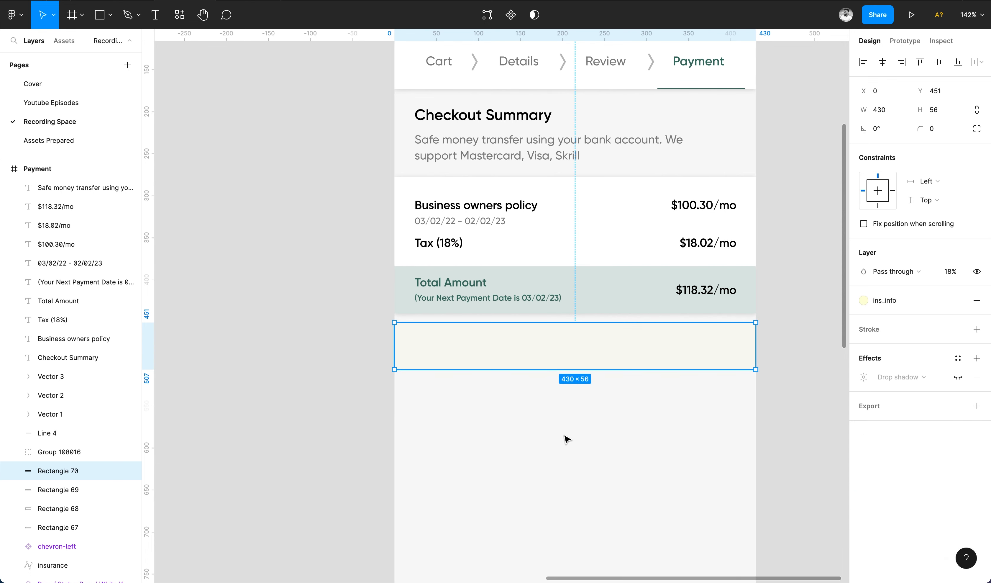
pyautogui.click(584, 374)
pyautogui.click(580, 360)
pyautogui.click(949, 271)
pyautogui.click(575, 434)
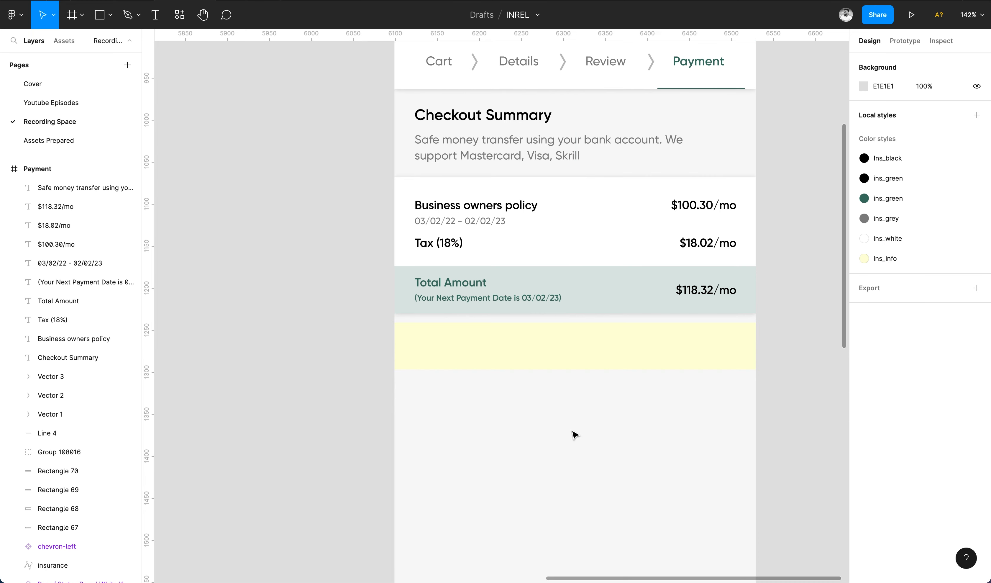
pyautogui.click(575, 434)
pyautogui.scroll(-3, 580, 411)
pyautogui.scroll(2, 579, 412)
# Copy the Total Amount label into the yellow band and start typing 'Document along with certificate of insurance,'.
pyautogui.click(465, 294)
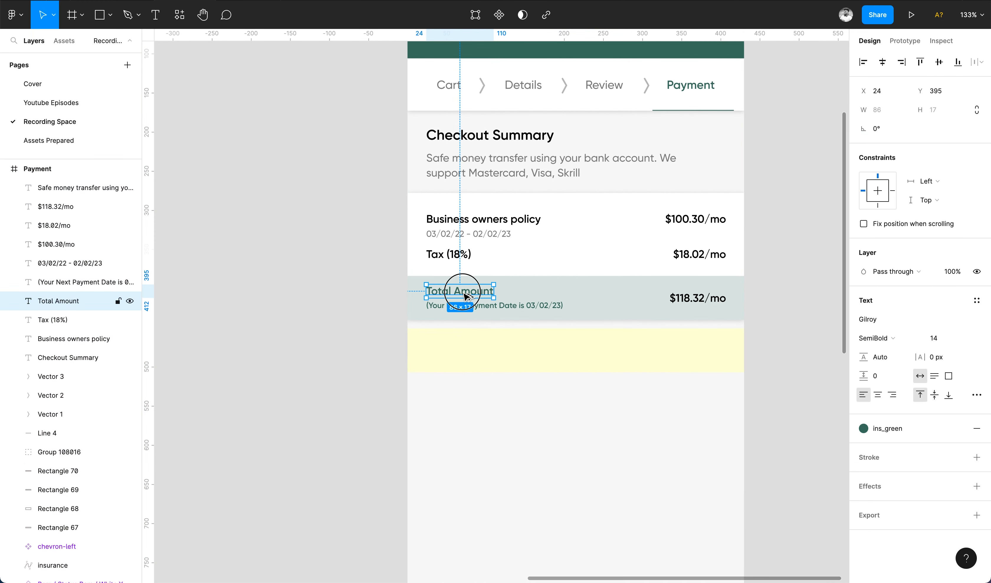
pyautogui.moveTo(467, 296); pyautogui.dragTo(469, 347)
pyautogui.doubleClick(469, 347)
pyautogui.write('Document')
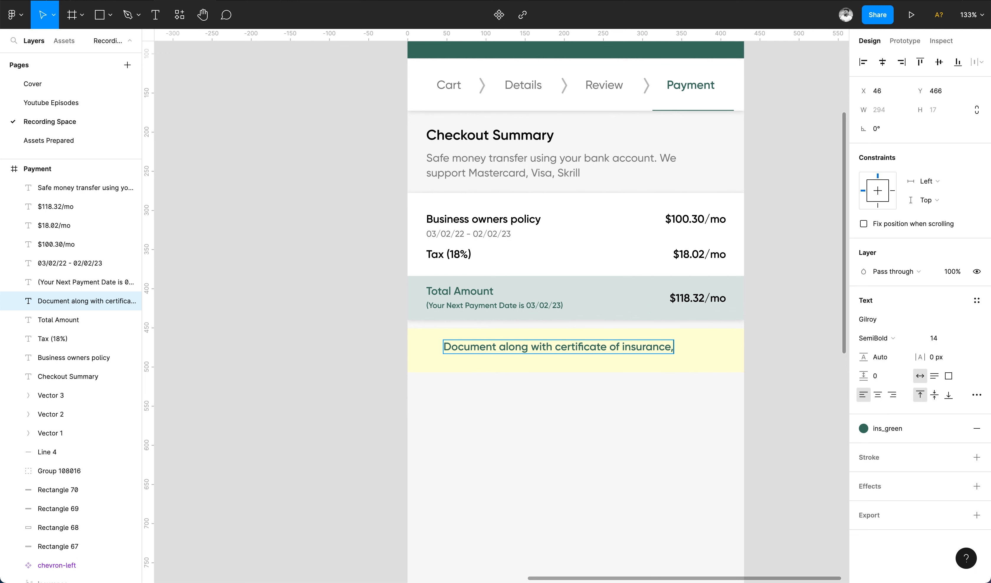
# Finish the note ending 'will always be available in your dashboard' and set it to 12 pt Medium.
pyautogui.write('al')
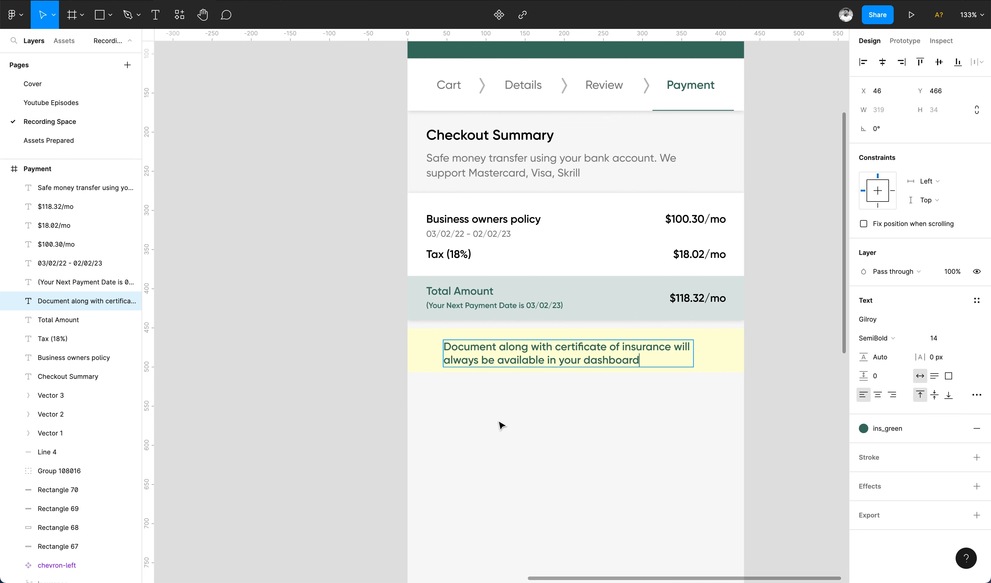
pyautogui.press('Escape')
pyautogui.click(934, 338)
pyautogui.write('12')
pyautogui.press('Return')
pyautogui.click(881, 337)
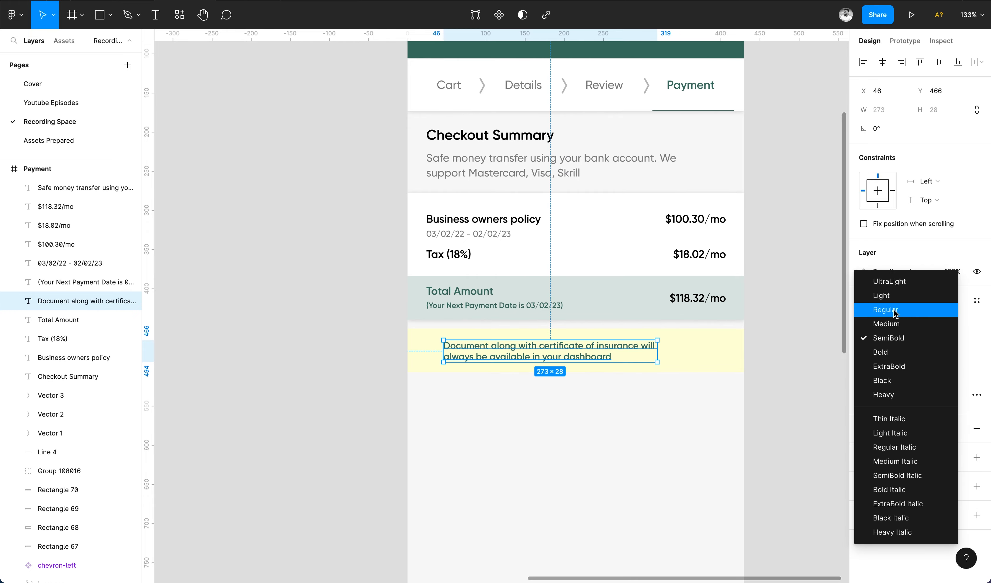
pyautogui.click(895, 312)
pyautogui.click(885, 338)
pyautogui.click(887, 352)
pyautogui.click(705, 360)
pyautogui.click(798, 291)
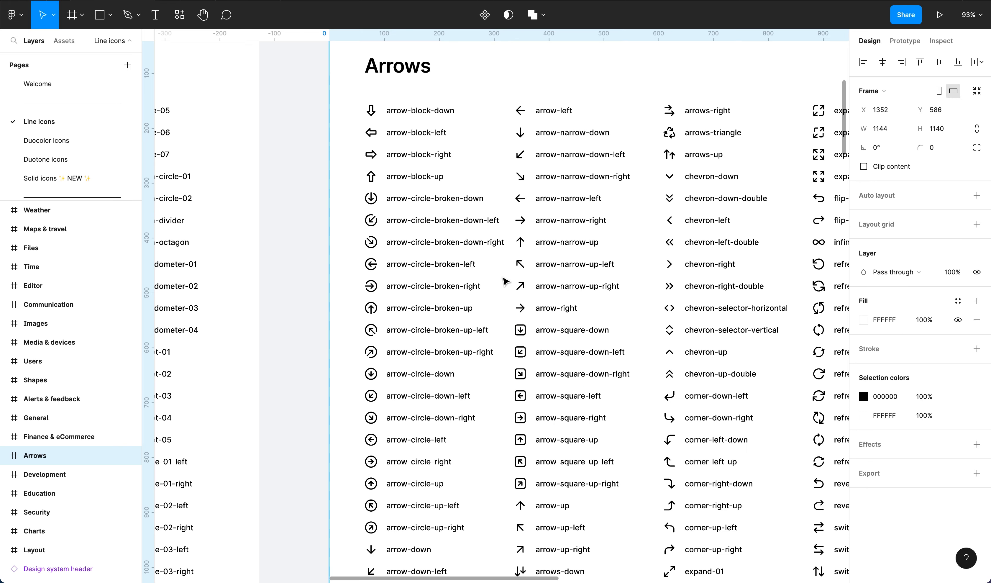
# Copy the 24 × 24 alert-circle icon from Alerts & feedback into the INREL Payment screen.
pyautogui.scroll(-5, 354, 360)
pyautogui.hscroll(-3, 354, 361)
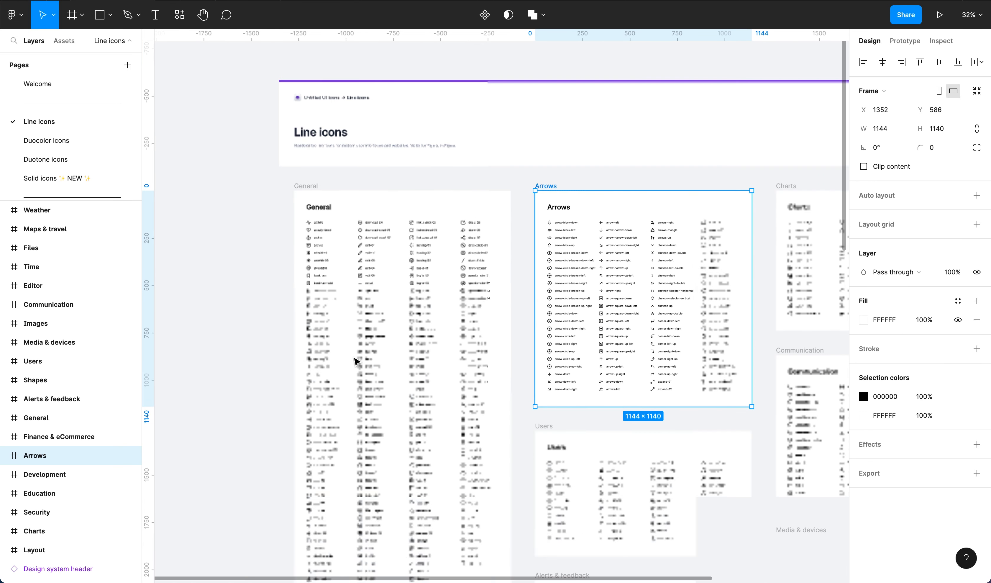
pyautogui.scroll(5, 355, 360)
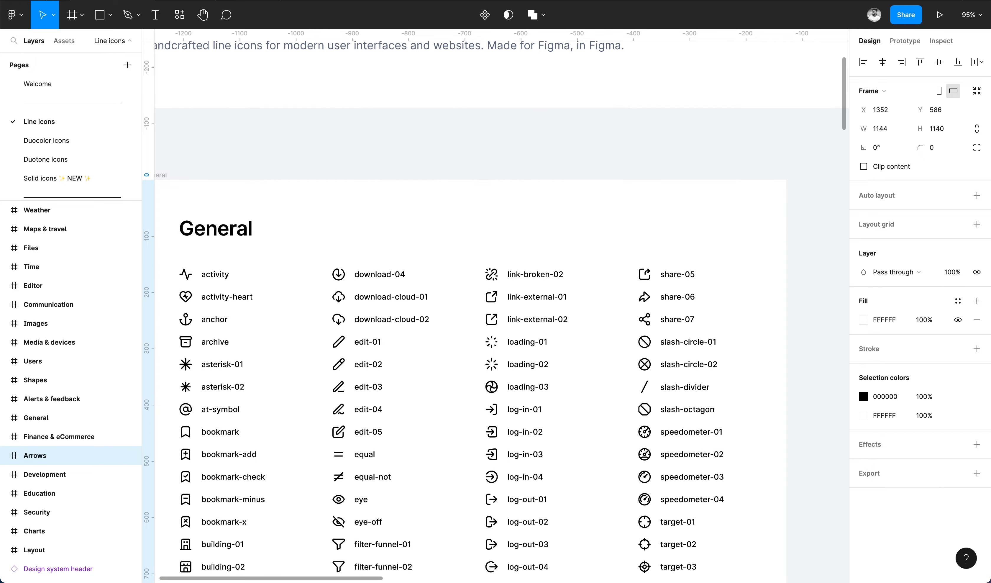
pyautogui.scroll(-3, 496, 212)
pyautogui.hscroll(2, 496, 212)
pyautogui.scroll(-5, 497, 212)
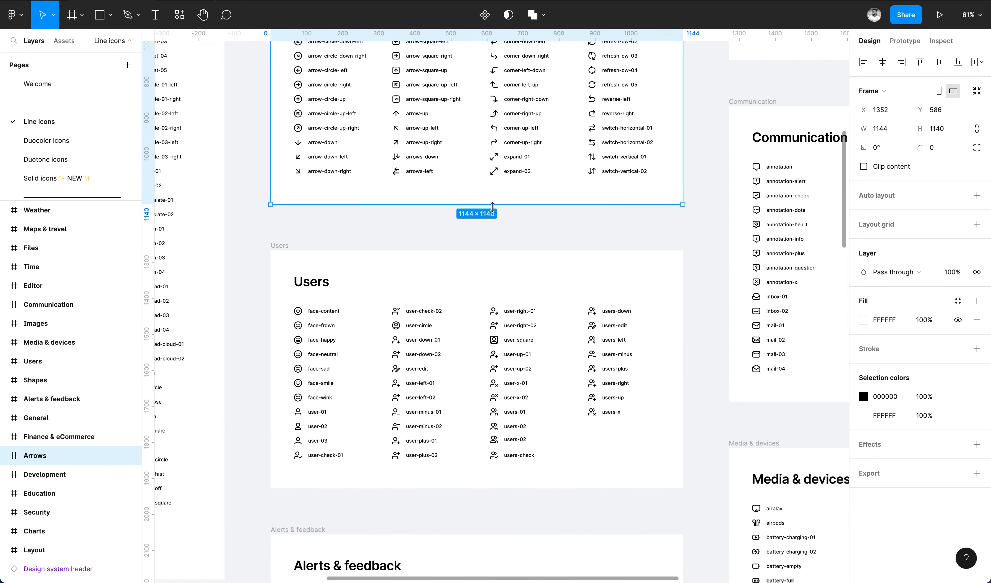
pyautogui.scroll(3, 332, 345)
pyautogui.click(310, 312)
pyautogui.press('super+c')
pyautogui.hotkey('ctrl', 'Tab')
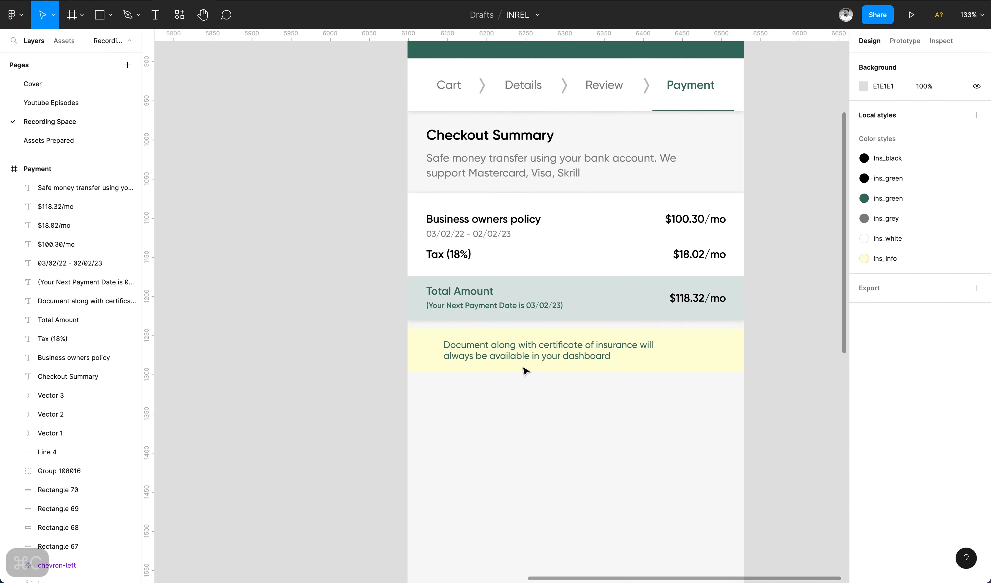
pyautogui.press('super+v')
pyautogui.scroll(5, 429, 373)
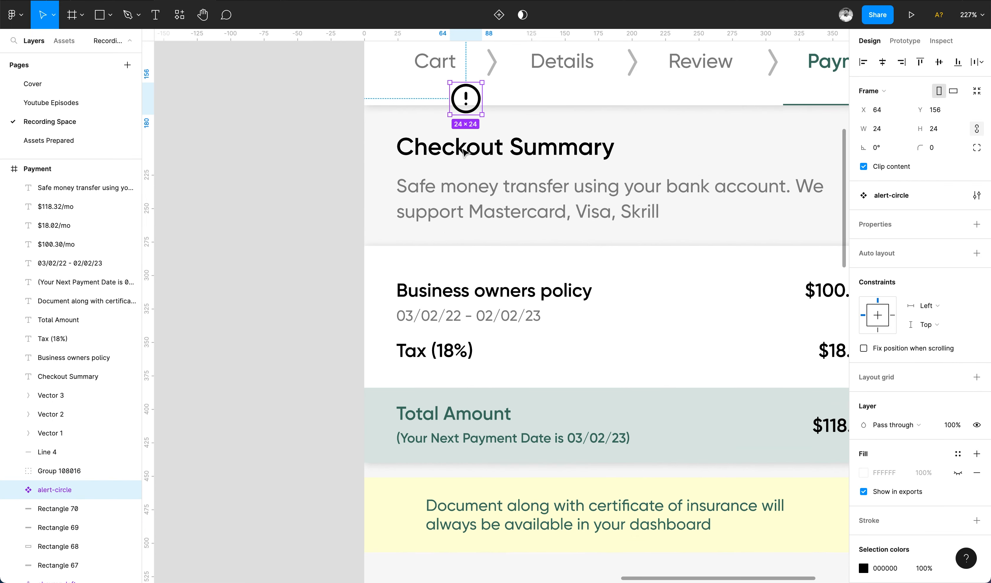
# Move the alert icon into the left of the yellow note and shift the note text right.
pyautogui.moveTo(467, 104); pyautogui.dragTo(414, 521)
pyautogui.moveTo(468, 518); pyautogui.dragTo(484, 517)
pyautogui.click(425, 521)
pyautogui.scroll(-4, 295, 453)
pyautogui.click(530, 495)
pyautogui.click(968, 418)
pyautogui.rightClick(967, 418)
pyautogui.press('super+z')
pyautogui.press('super+z')
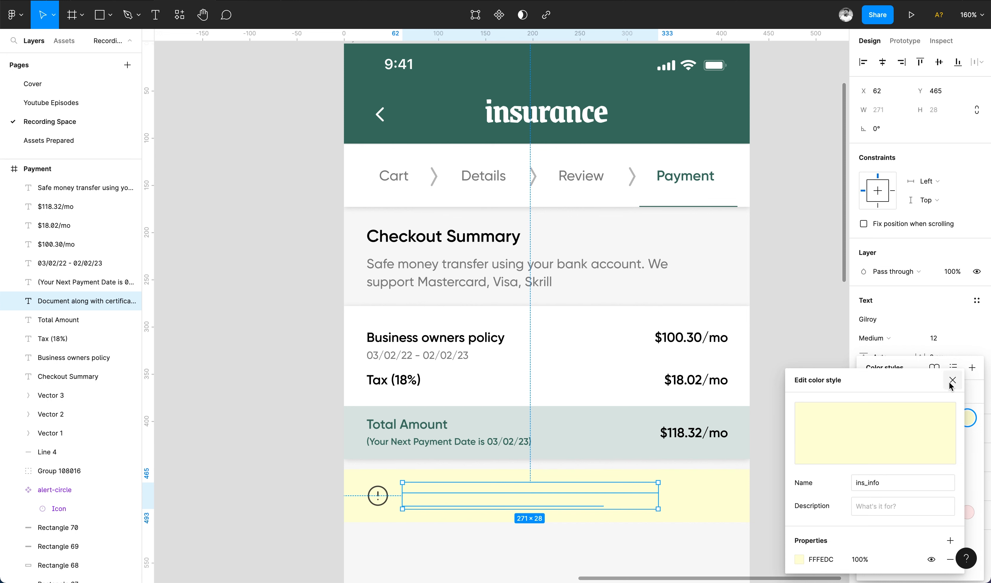
# Revert an accidental olive hex paste into the pale yellow ins_info style and reselect the note text.
pyautogui.click(951, 382)
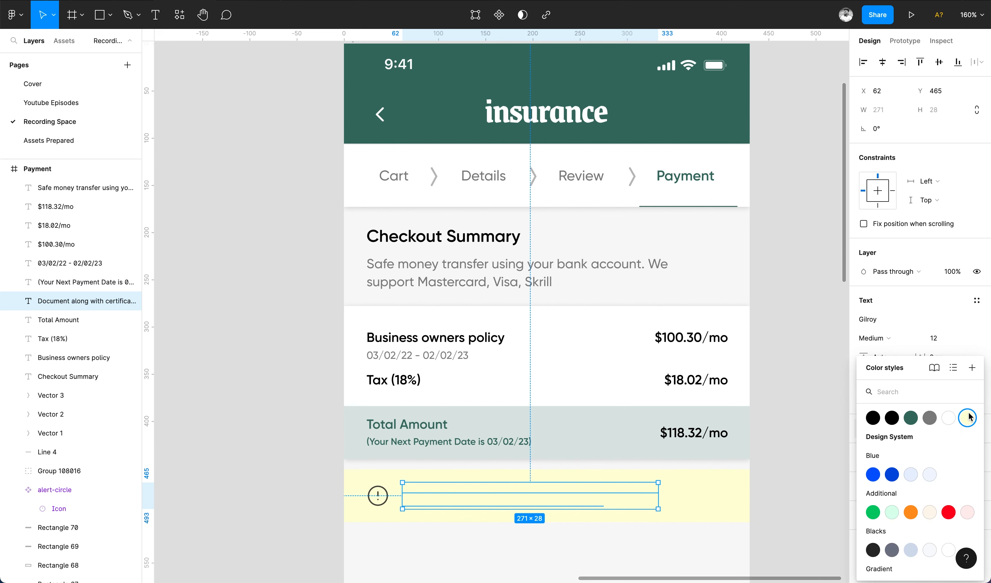
pyautogui.rightClick(970, 417)
pyautogui.click(981, 430)
pyautogui.click(823, 559)
pyautogui.press('super+v')
pyautogui.press('Return')
pyautogui.press('super+z')
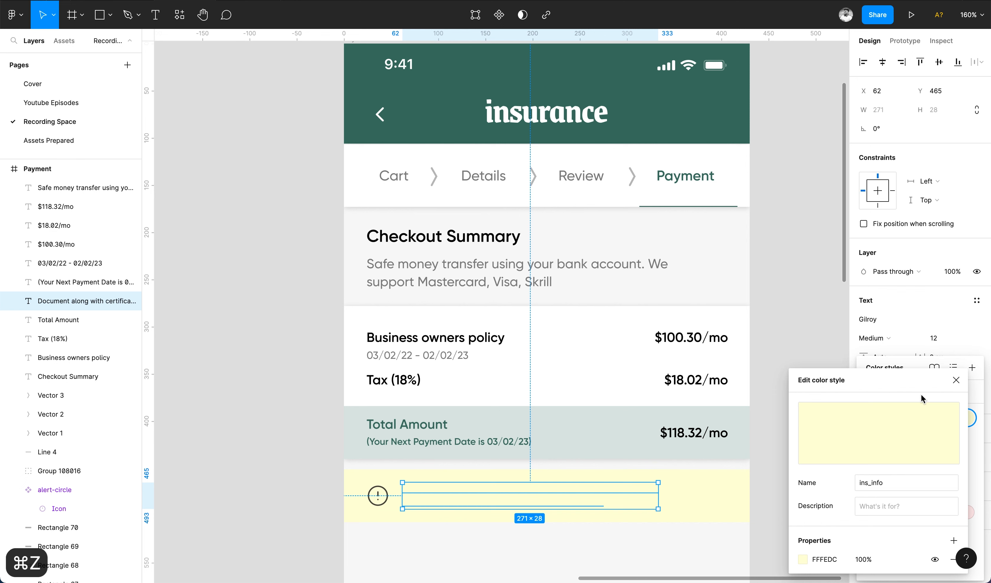
pyautogui.click(749, 399)
pyautogui.press('super+z')
pyautogui.press('Escape')
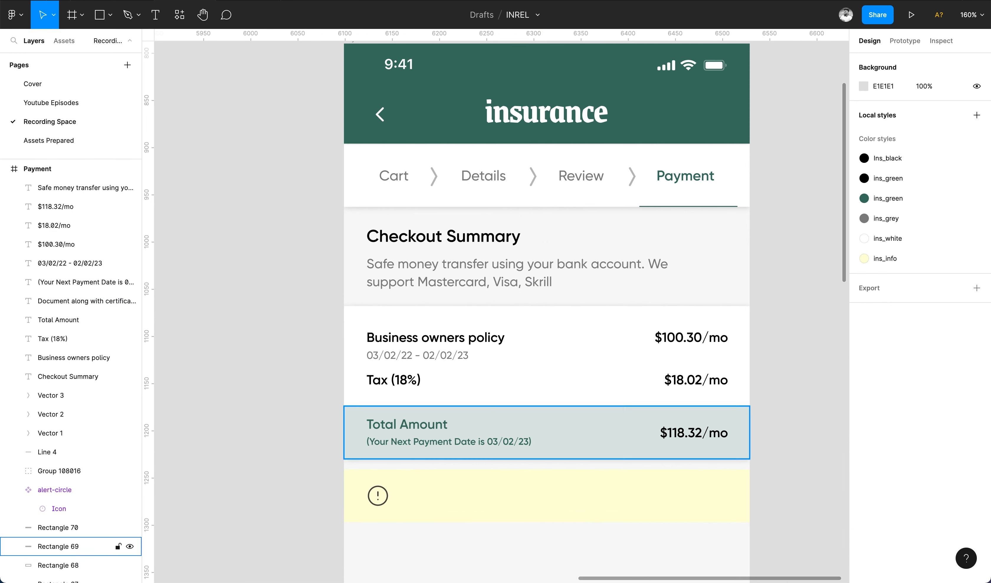
pyautogui.press('super+z')
# Create a new olive colour style from the pasted hex and apply it to the note text.
pyautogui.click(866, 428)
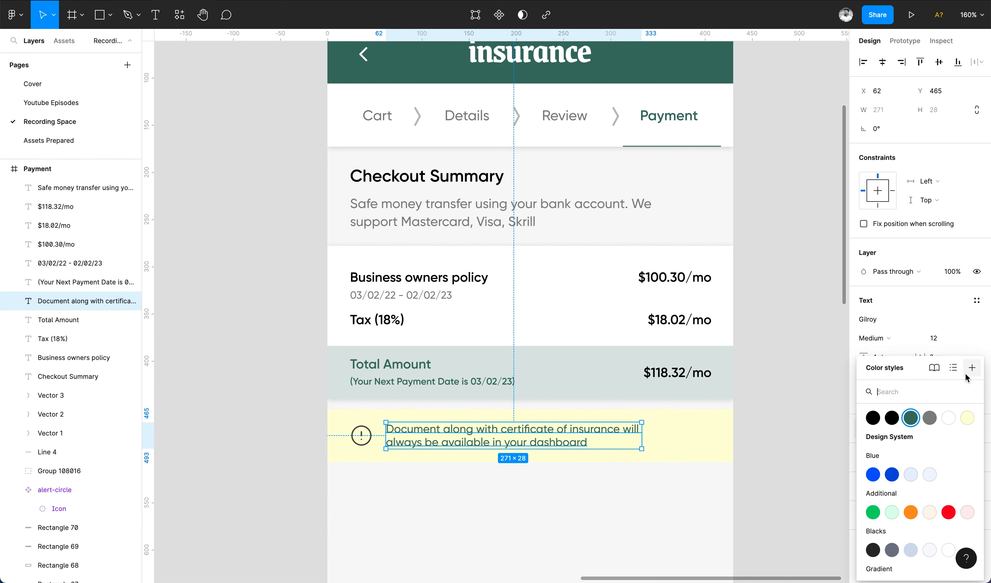
pyautogui.click(972, 367)
pyautogui.click(704, 531)
pyautogui.click(708, 524)
pyautogui.press('super+v')
pyautogui.click(847, 344)
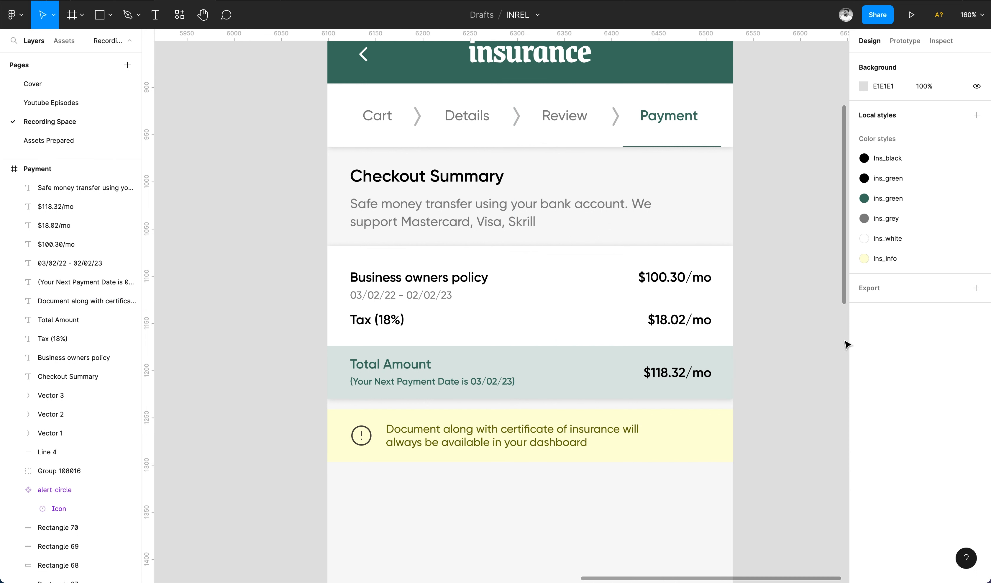
# Paste the olive colour into the alert icon's outline and save the file.
pyautogui.keyDown('super'); pyautogui.click(361, 435); pyautogui.keyUp('super')
pyautogui.click(880, 378)
pyautogui.press('super+v')
pyautogui.click(782, 459)
pyautogui.press('super+s')
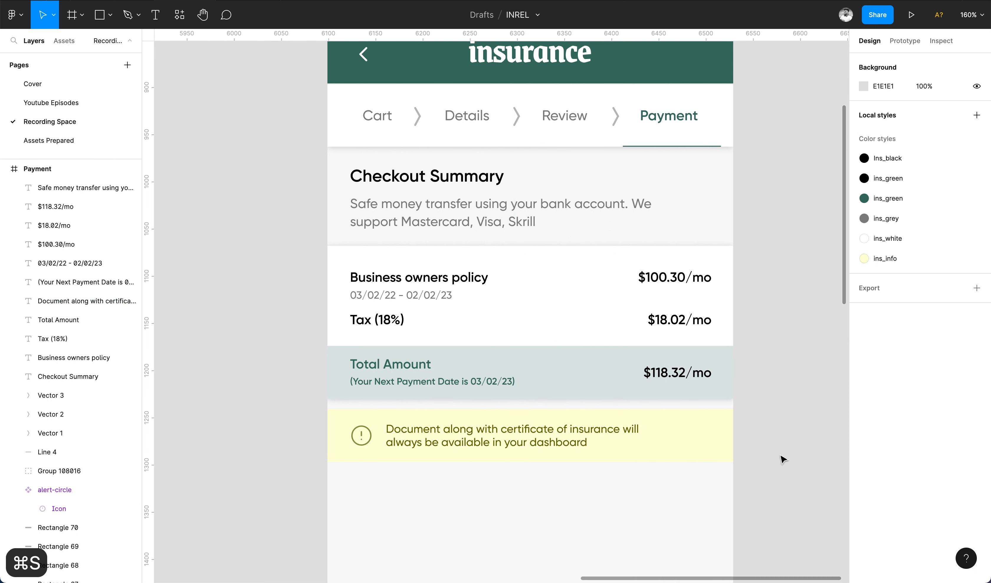
pyautogui.scroll(-3, 782, 459)
# Duplicate the Checkout Summary heading below the yellow note and retype it as 'Credit Card'.
pyautogui.click(404, 124)
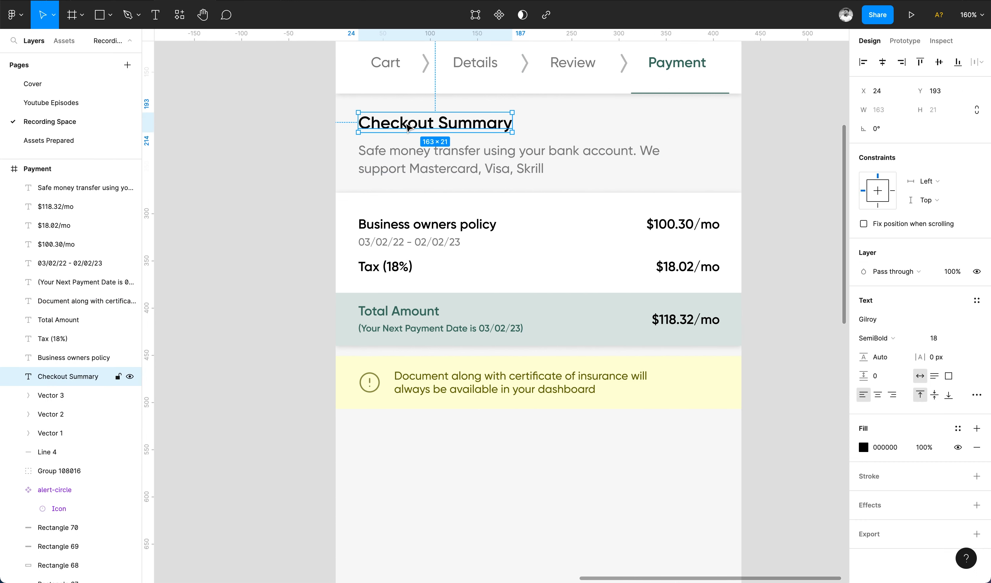
pyautogui.moveTo(404, 124); pyautogui.dragTo(405, 459)
pyautogui.scroll(-5, 409, 443)
pyautogui.hscroll(-5, 408, 444)
pyautogui.scroll(-10, 408, 444)
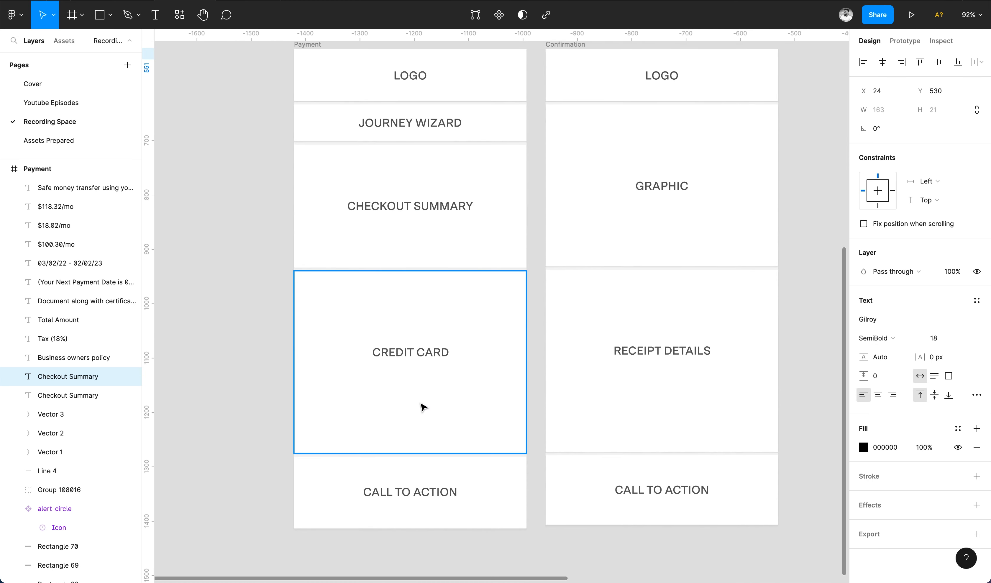
pyautogui.hscroll(15, 425, 354)
pyautogui.scroll(3, 425, 355)
pyautogui.scroll(4, 371, 164)
pyautogui.press('Return')
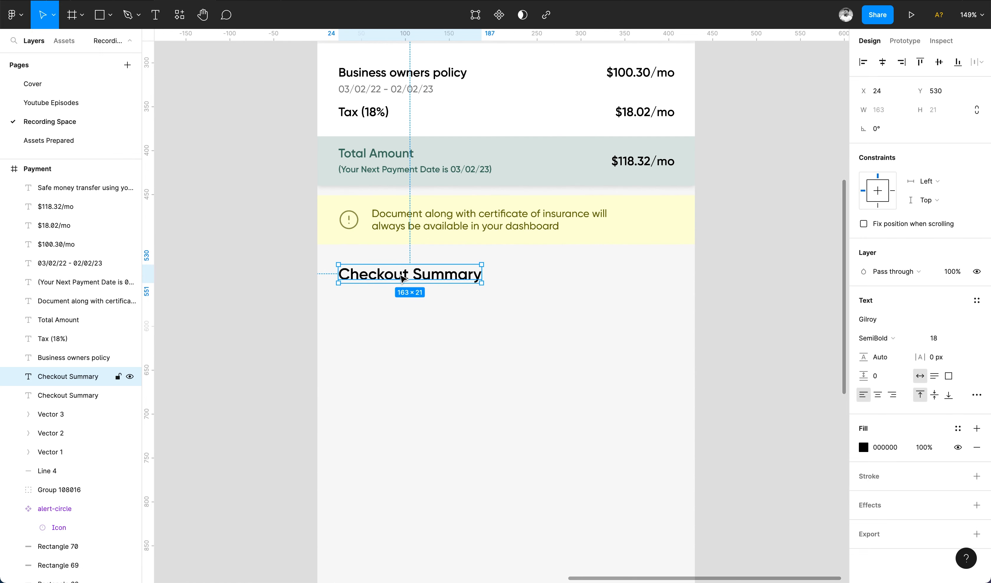
pyautogui.write('Credit Card')
pyautogui.scroll(-3, 416, 303)
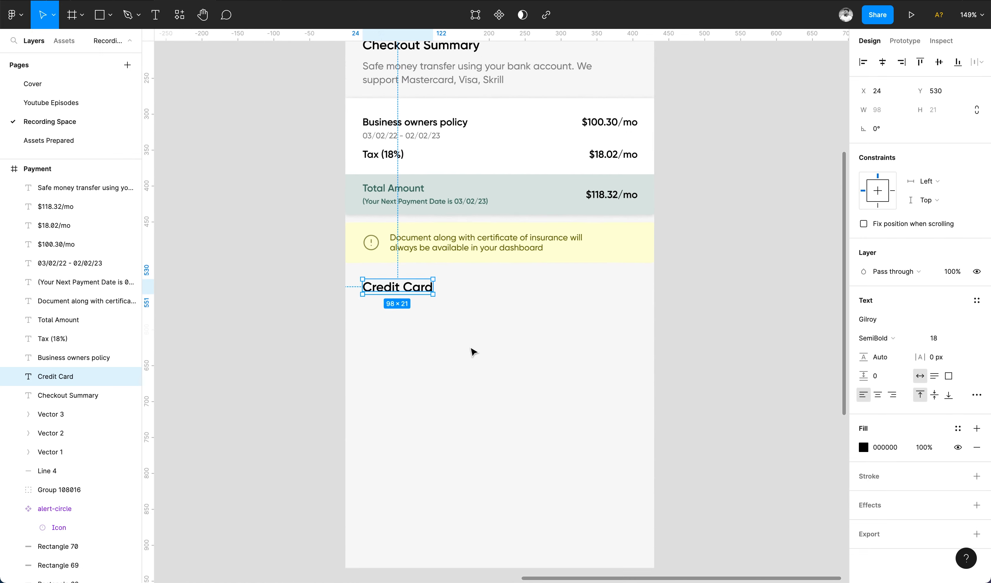
# Duplicate the description under it and change it to 'Add your credit card details for faster payment'.
pyautogui.click(410, 82)
pyautogui.moveTo(410, 83); pyautogui.dragTo(402, 318)
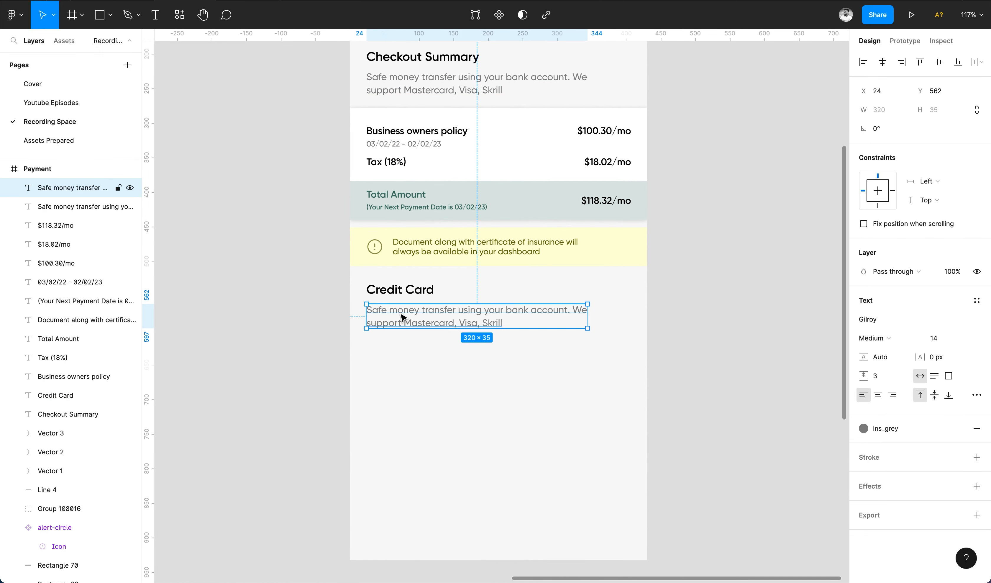
pyautogui.press('Return')
pyautogui.write('A')
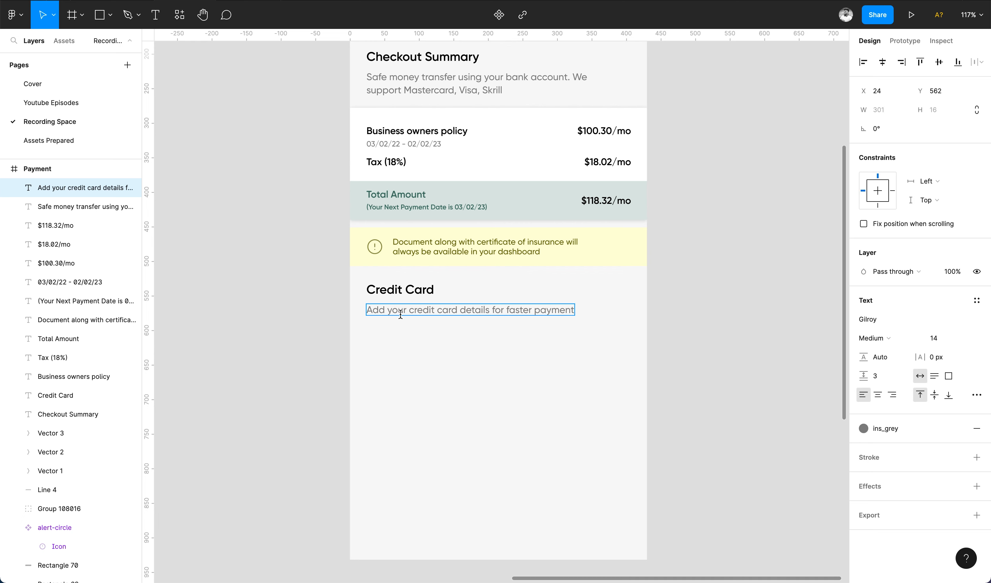
pyautogui.press('BackSpace')
pyautogui.press('Escape')
pyautogui.press('Escape')
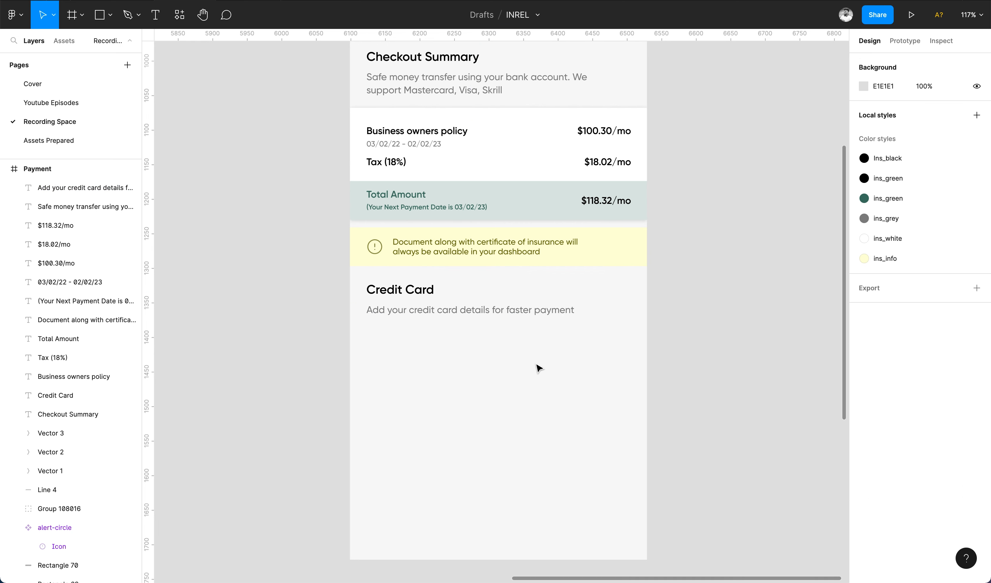
# Copy a white card rectangle down beneath the Credit Card description.
pyautogui.scroll(-2, 535, 360)
pyautogui.click(531, 97)
pyautogui.moveTo(532, 100); pyautogui.dragTo(530, 299)
pyautogui.scroll(3, 528, 300)
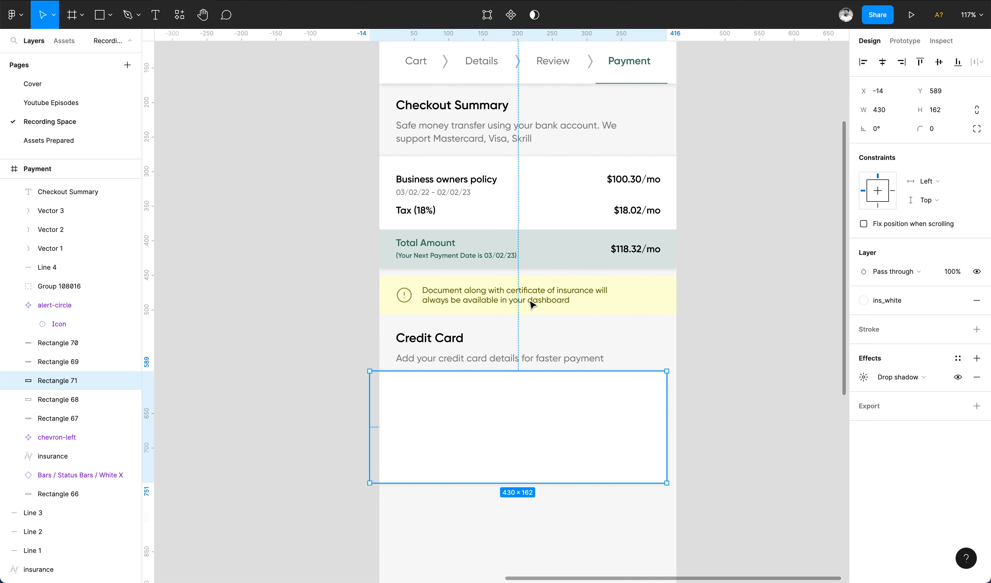
# Centre the new card horizontally and draw a 48-high input field rectangle inside it.
pyautogui.click(883, 62)
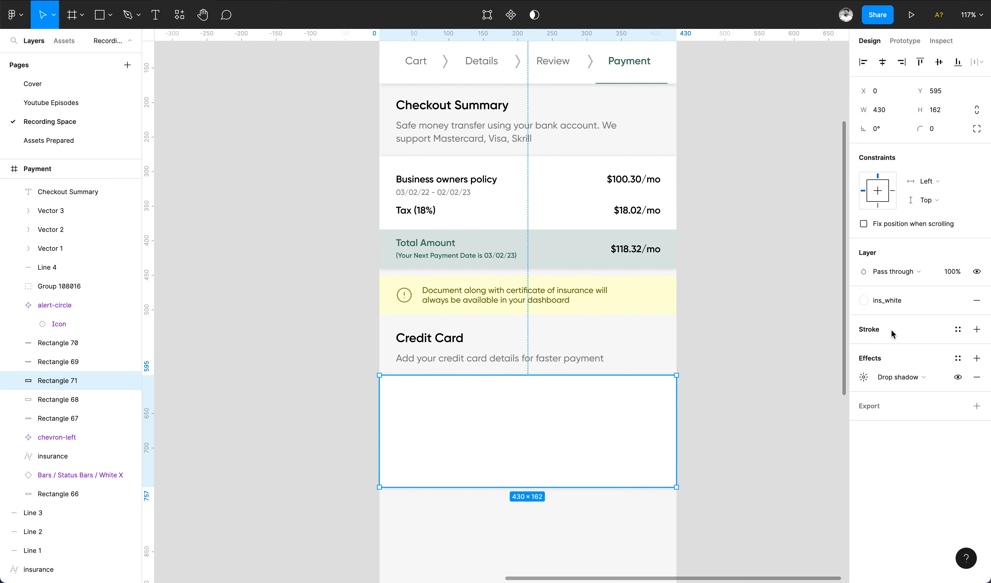
pyautogui.press('Escape')
pyautogui.scroll(-3, 713, 374)
pyautogui.press('r')
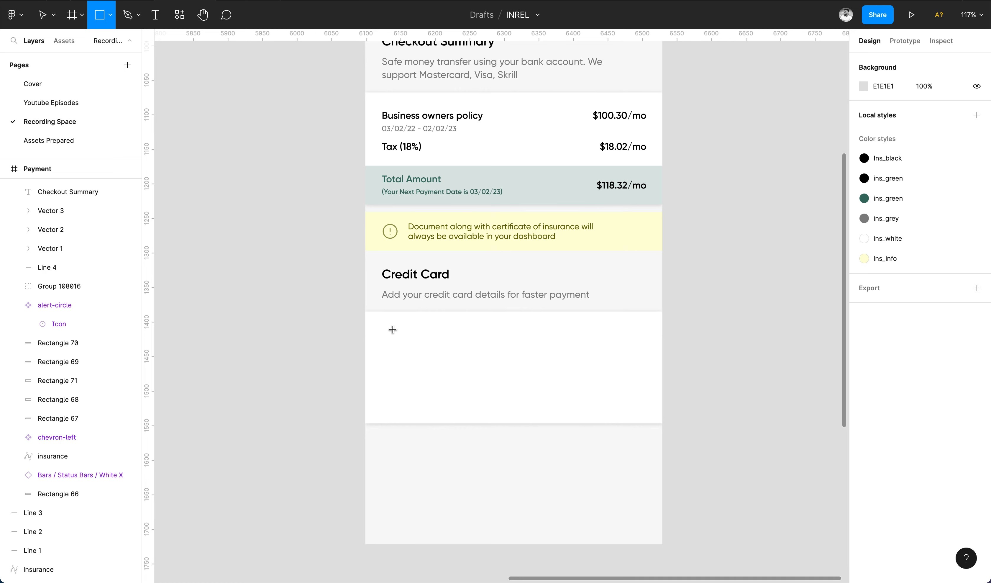
pyautogui.moveTo(388, 334)
pyautogui.mouseDown()
pyautogui.moveTo(613, 381)
pyautogui.moveTo(646, 371)
pyautogui.mouseUp()
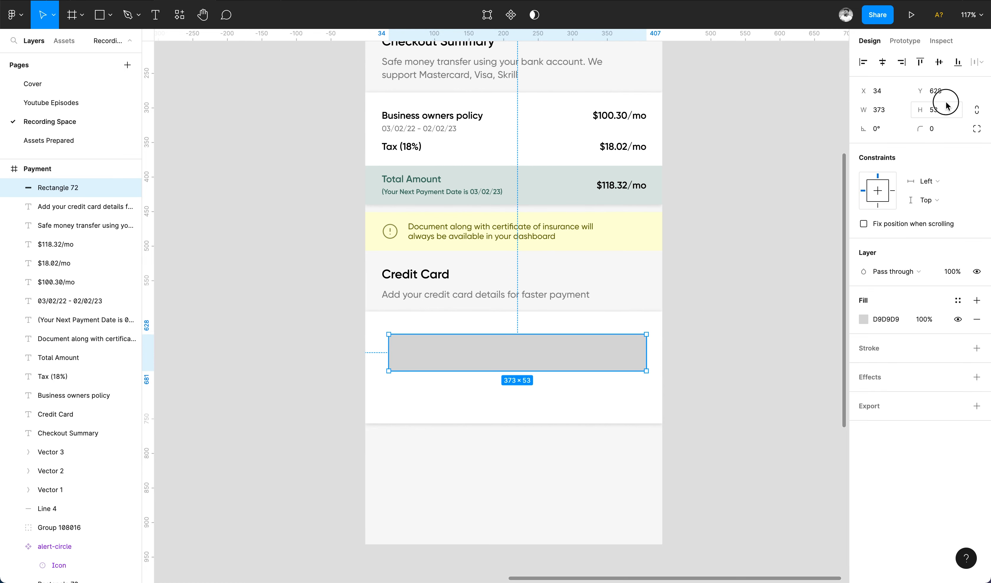
pyautogui.write('48')
pyautogui.press('Return')
# Give the field an ins_grey outline and a white FFFFFF fill, nudging it slightly left.
pyautogui.click(977, 347)
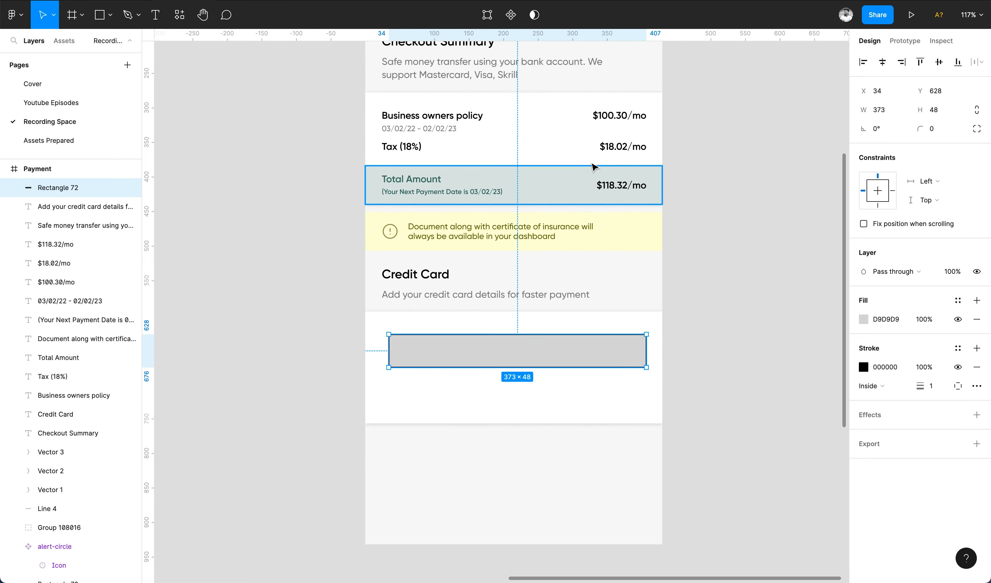
pyautogui.click(864, 364)
pyautogui.click(958, 348)
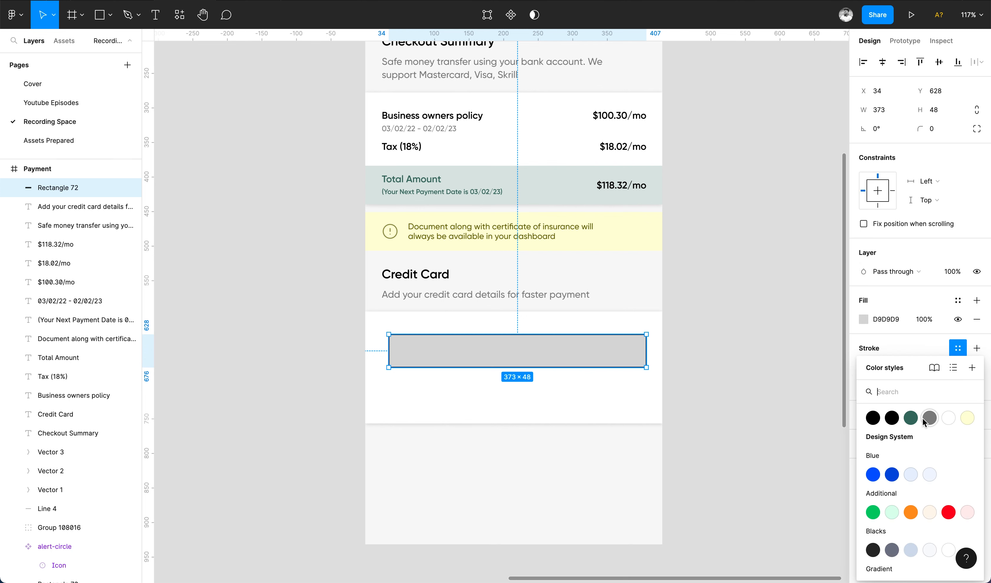
pyautogui.click(931, 418)
pyautogui.click(864, 320)
pyautogui.write('FFFFFF')
pyautogui.press('Return')
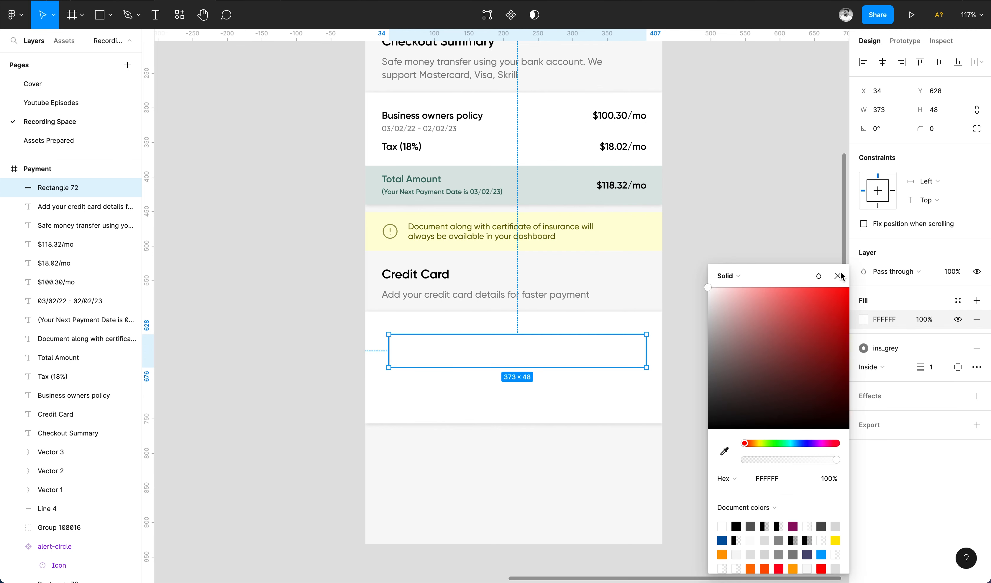
pyautogui.press('Escape')
pyautogui.moveTo(609, 338); pyautogui.dragTo(647, 351)
# Set the input field's corner radius to 4 and deselect it.
pyautogui.click(960, 127)
pyautogui.write('4')
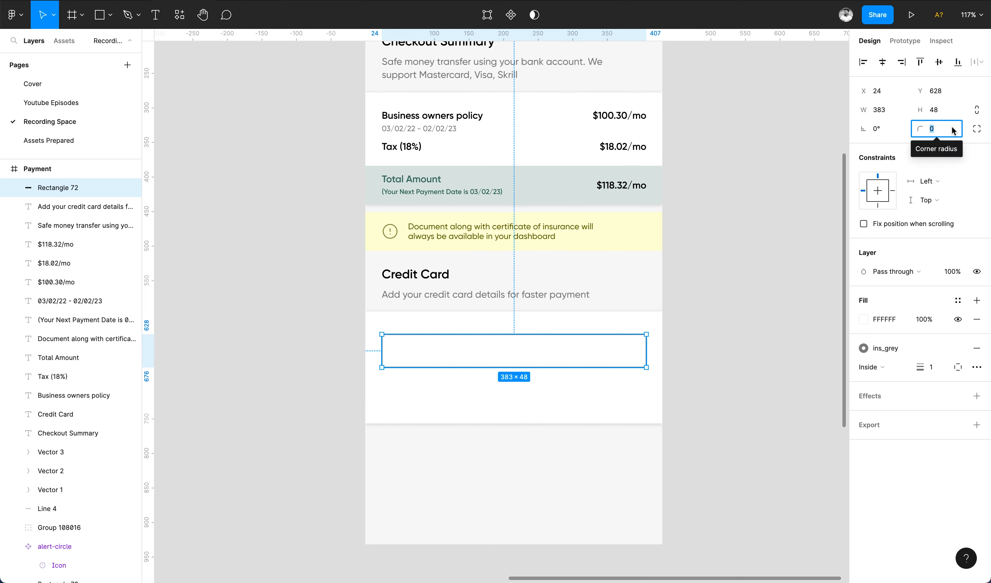
pyautogui.press('Return')
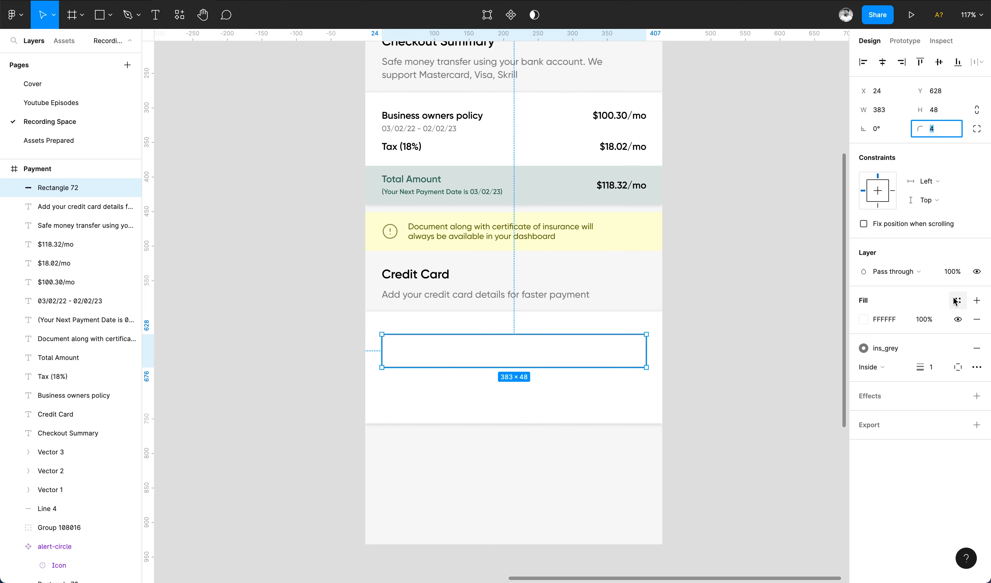
pyautogui.press('Escape')
pyautogui.click(698, 387)
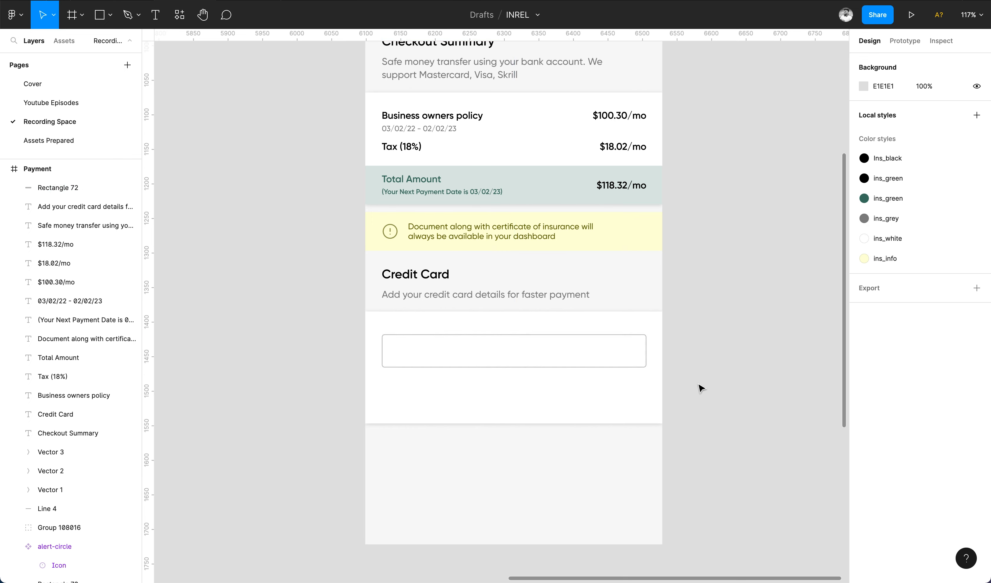
pyautogui.scroll(3, 699, 387)
# Duplicate the subtitle above the box as a 'Card Number' label in uppercase at size 10.
pyautogui.click(339, 281)
pyautogui.moveTo(338, 281); pyautogui.dragTo(332, 309)
pyautogui.press('Return')
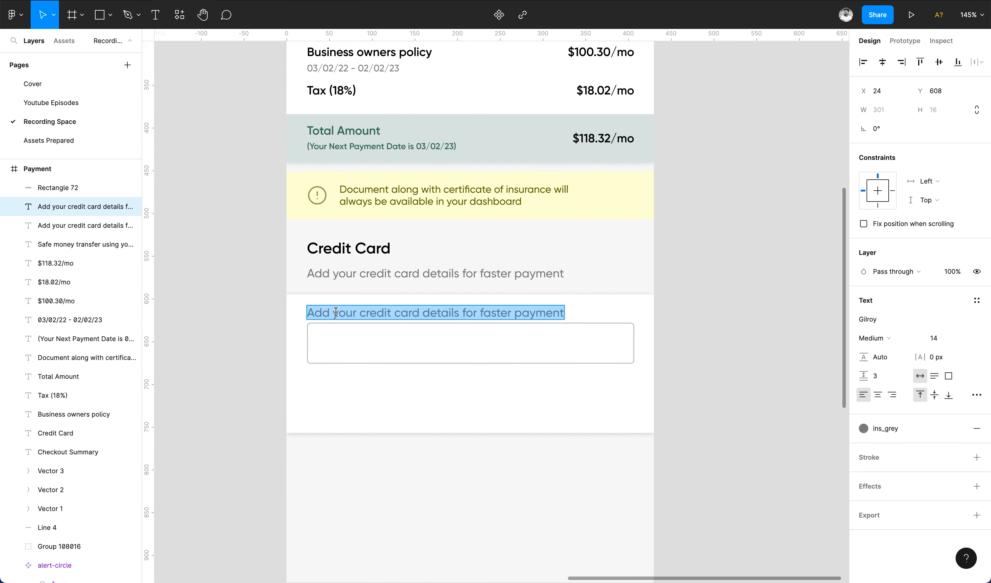
pyautogui.write('Card Num')
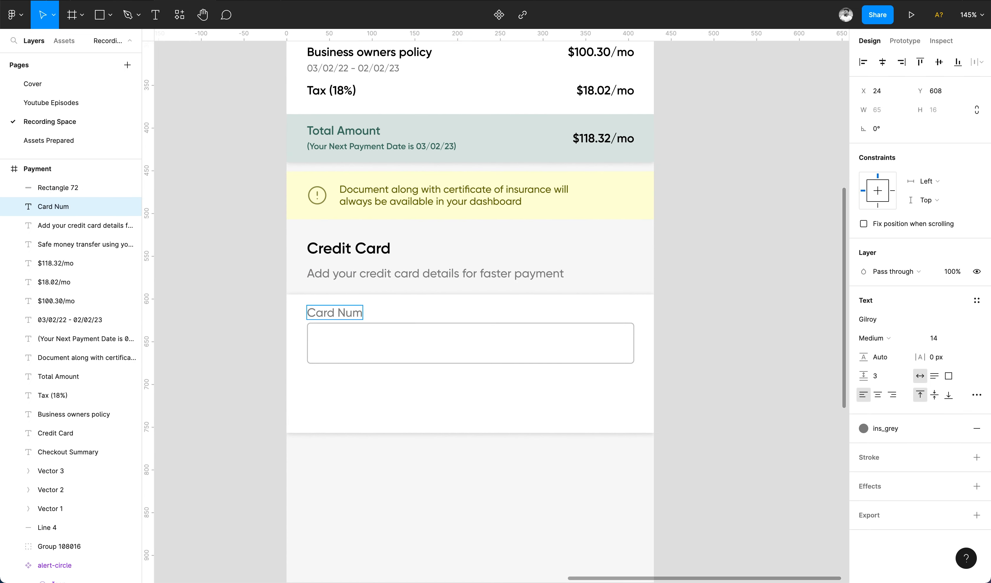
pyautogui.write('ber')
pyautogui.press('Escape')
pyautogui.click(977, 394)
pyautogui.click(785, 575)
pyautogui.press('Escape')
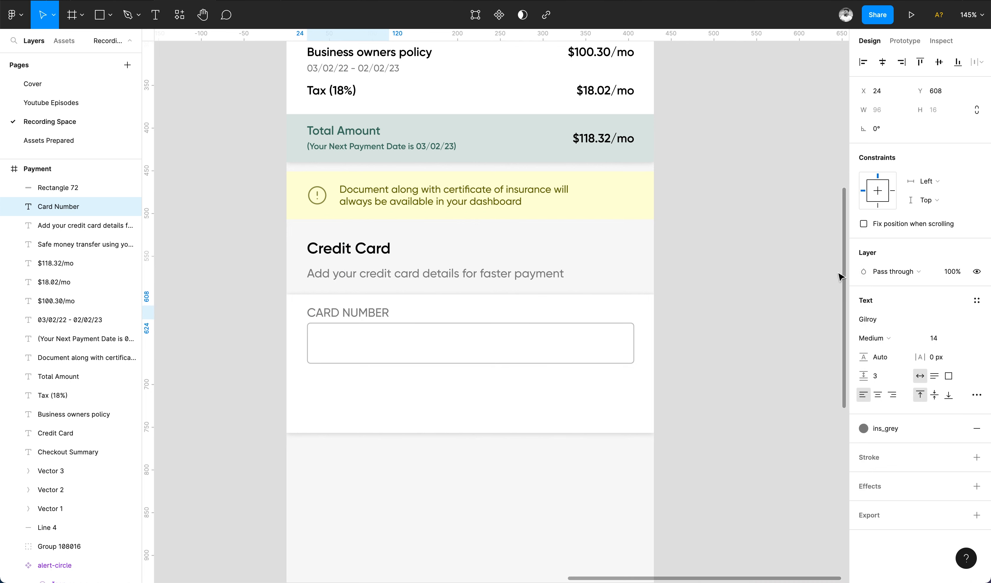
pyautogui.click(941, 337)
pyautogui.write('10')
pyautogui.press('Return')
# Fine-tune the label and box positions and make the CARD NUMBER label SemiBold.
pyautogui.keyDown('shift'); pyautogui.click(410, 327); pyautogui.keyUp('shift')
pyautogui.hotkey('shift', 'Down')
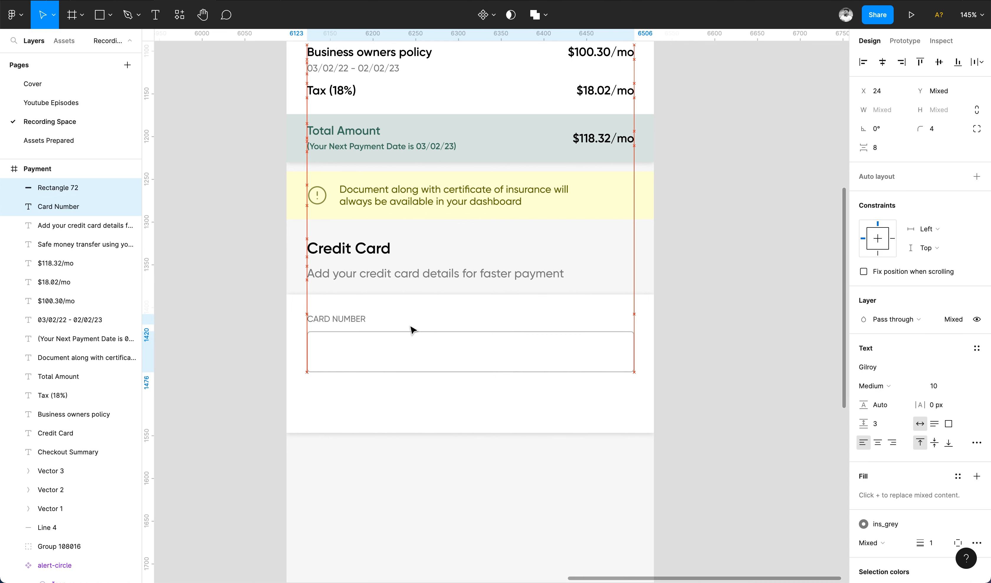
pyautogui.press('Up')
pyautogui.press('Up')
pyautogui.click(433, 307)
pyautogui.moveTo(320, 317); pyautogui.dragTo(323, 323)
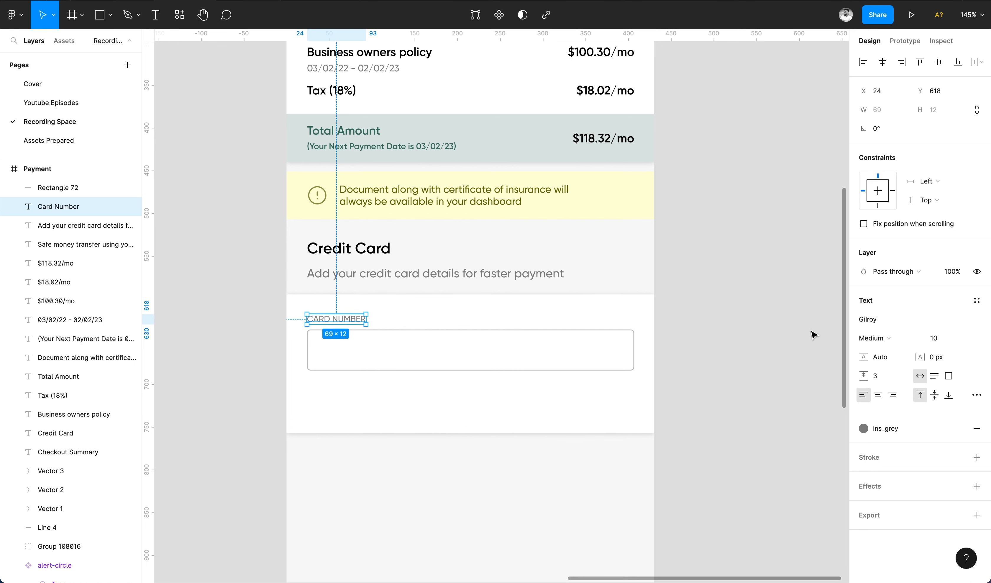
pyautogui.click(876, 338)
pyautogui.click(864, 349)
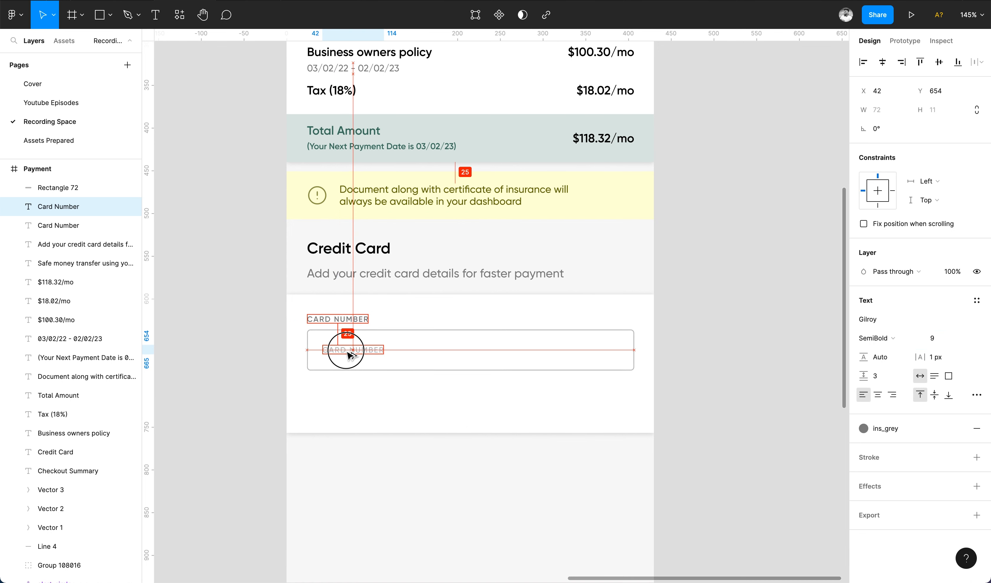
# Paste a copy of the label into the input box and set it to size 12.
pyautogui.click(348, 355)
pyautogui.press('super+x')
pyautogui.press('super+v')
pyautogui.click(939, 337)
pyautogui.write('12')
pyautogui.press('Return')
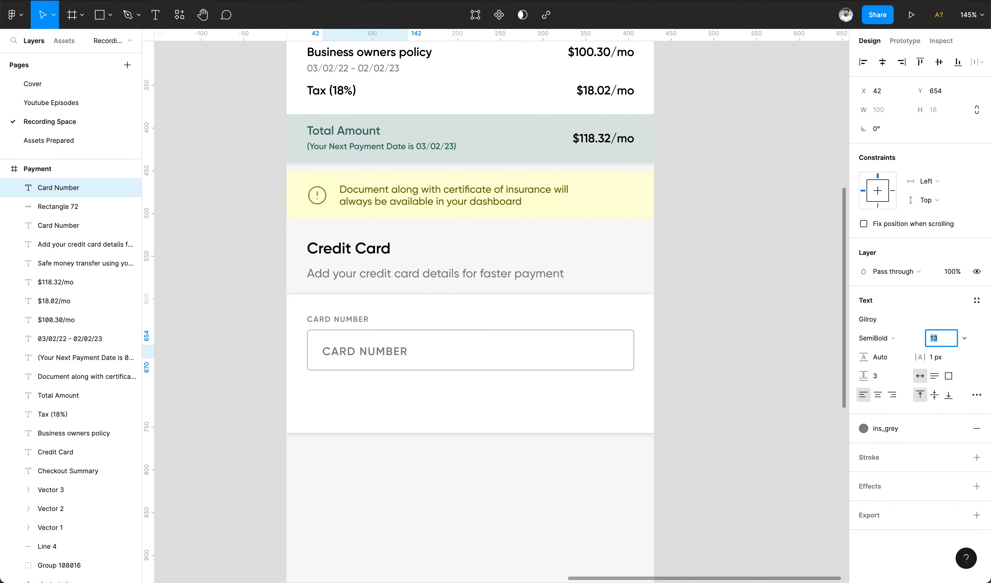
# Replace its text with a sample card number coloured Ins_black at size 13.
pyautogui.doubleClick(354, 351)
pyautogui.write('2345 5674 6775 3335')
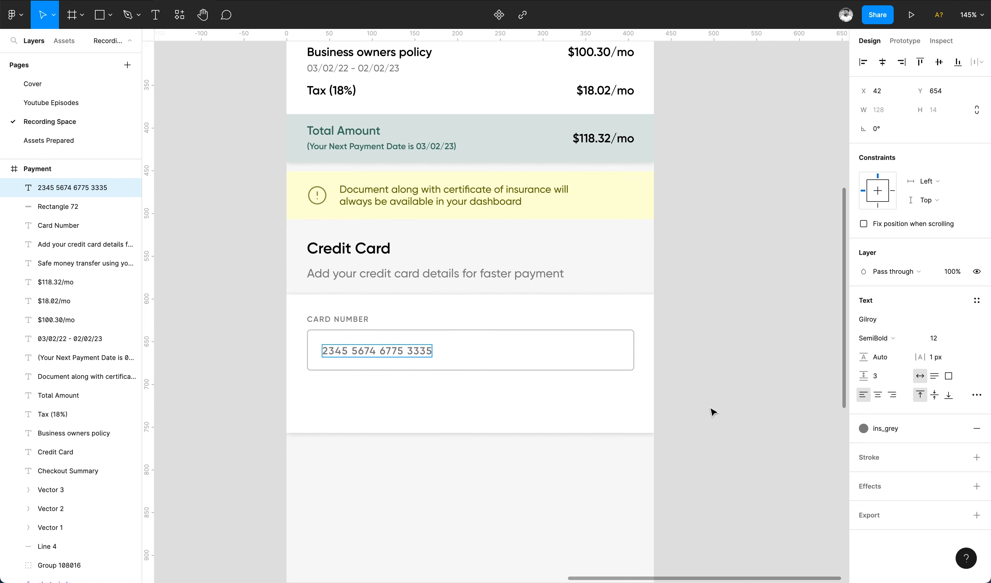
pyautogui.click(885, 427)
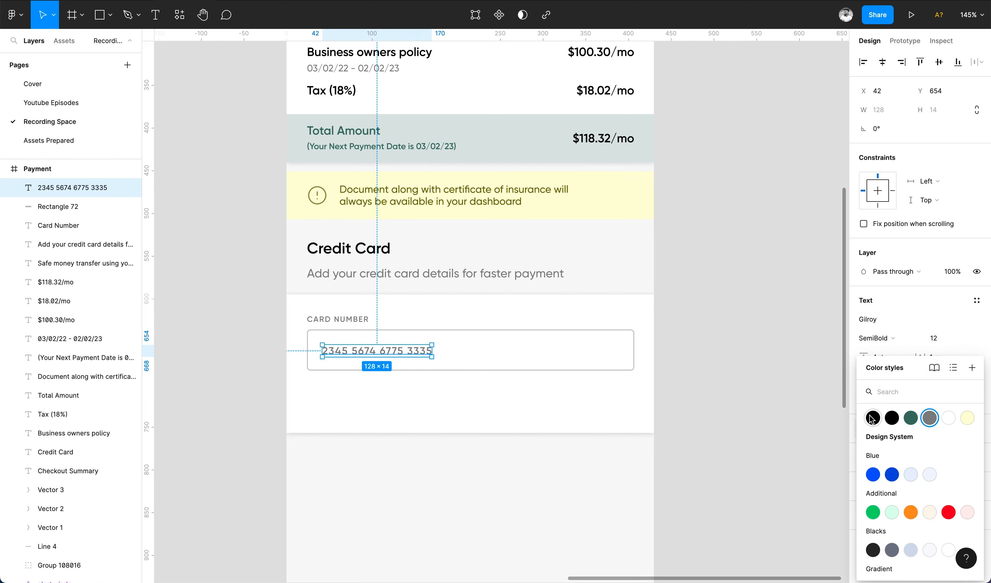
pyautogui.click(930, 417)
pyautogui.click(937, 336)
pyautogui.write('13')
pyautogui.press('Return')
pyautogui.click(58, 206)
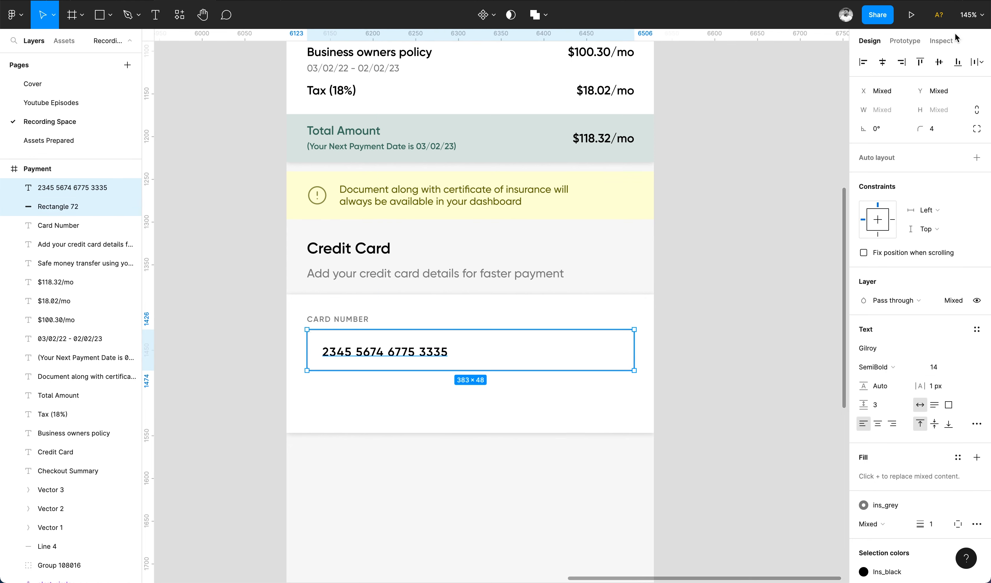
# Save, then group the Mastercard logo with its background tile and copy it.
pyautogui.click(748, 248)
pyautogui.scroll(-5, 749, 250)
pyautogui.press('super+s')
pyautogui.hscroll(-6, 749, 255)
pyautogui.scroll(5, 520, 364)
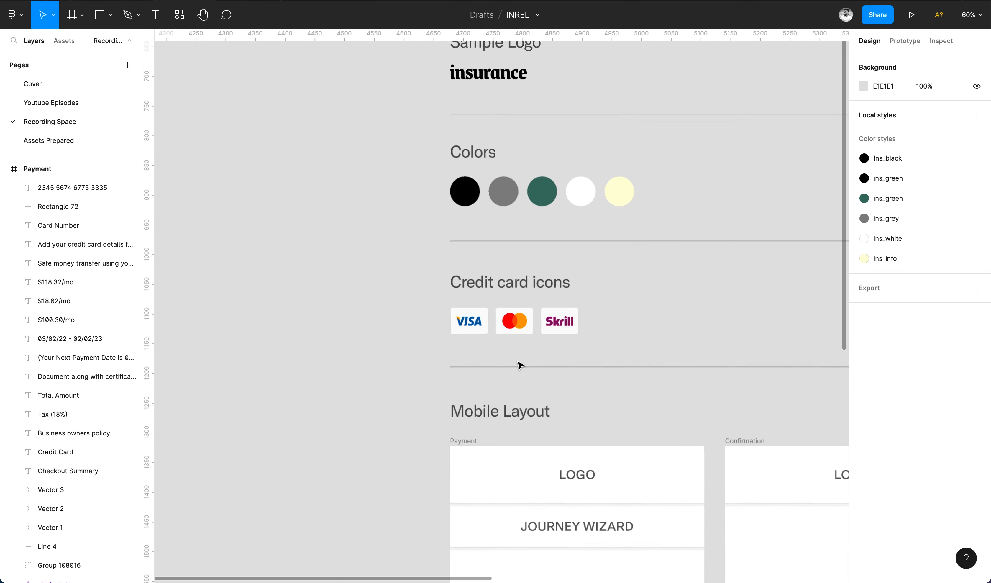
pyautogui.click(514, 316)
pyautogui.click(508, 317)
pyautogui.scroll(4, 508, 316)
pyautogui.keyDown('shift'); pyautogui.click(534, 285); pyautogui.keyUp('shift')
pyautogui.press('super+g')
pyautogui.press('super+c')
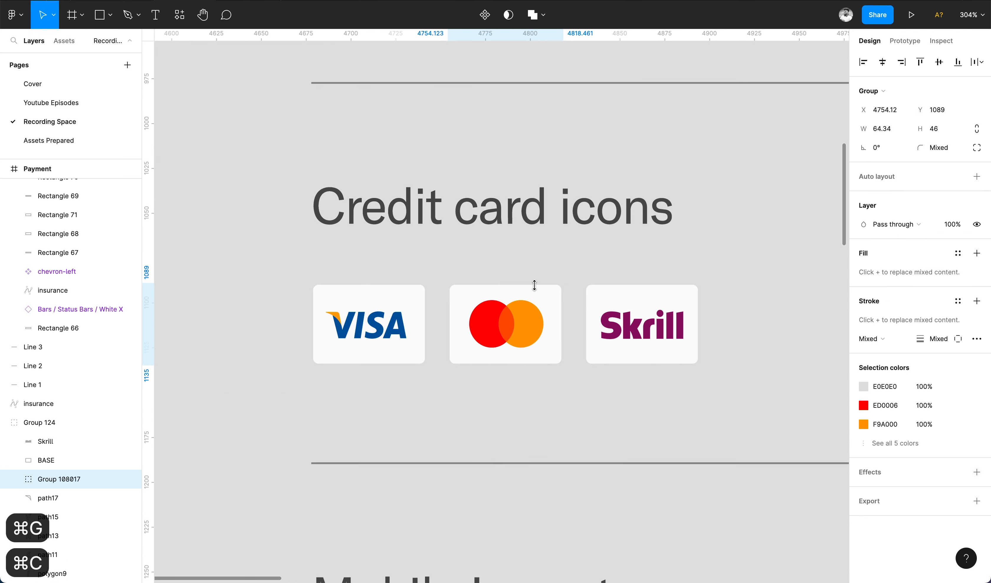
# Paste the Mastercard logo at the field's right end, locked proportions, height 28.
pyautogui.scroll(-5, 535, 289)
pyautogui.hscroll(10, 636, 476)
pyautogui.scroll(5, 635, 476)
pyautogui.press('super+v')
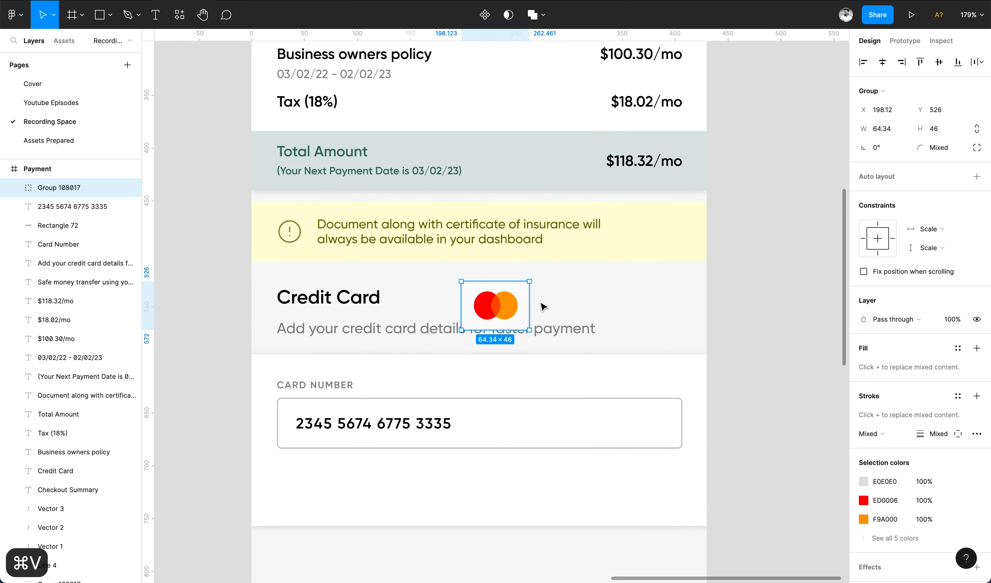
pyautogui.moveTo(513, 358); pyautogui.dragTo(649, 425)
pyautogui.click(976, 129)
pyautogui.click(936, 129)
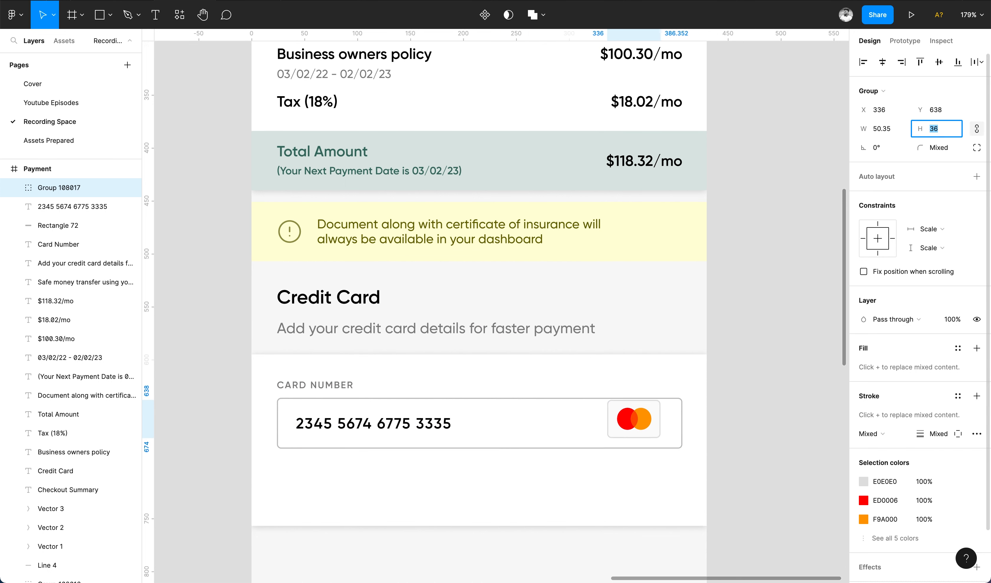
pyautogui.write('28')
pyautogui.press('Return')
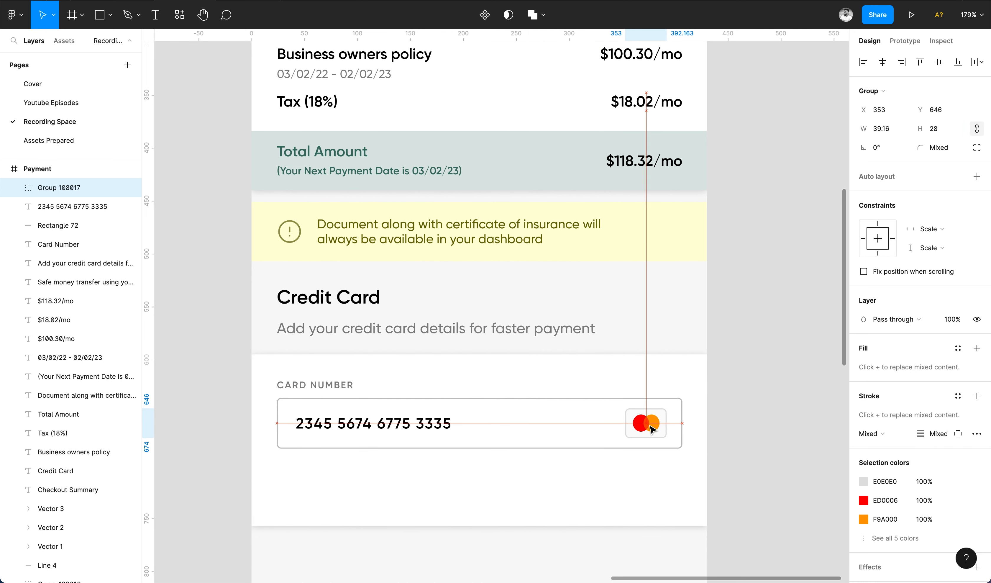
# Select every part of the card number field and duplicate it 16 px below.
pyautogui.click(763, 434)
pyautogui.scroll(-2, 763, 434)
pyautogui.scroll(-4, 659, 327)
pyautogui.moveTo(660, 327); pyautogui.dragTo(369, 221)
pyautogui.moveTo(381, 265); pyautogui.dragTo(365, 310)
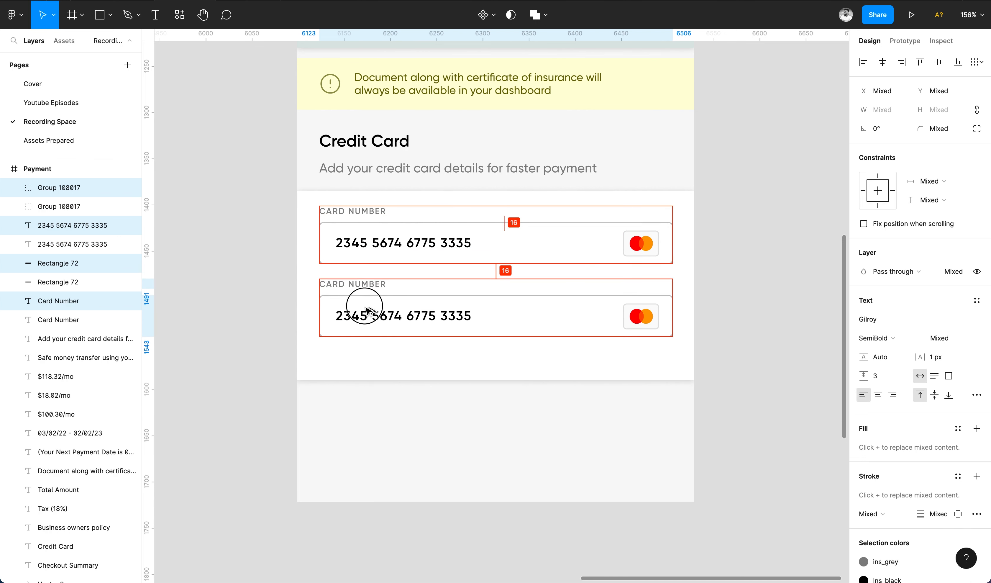
# Turn the copied field into a cardholder name field with a sample name, no logo, narrower box.
pyautogui.doubleClick(352, 285)
pyautogui.write('NAME ON CARD')
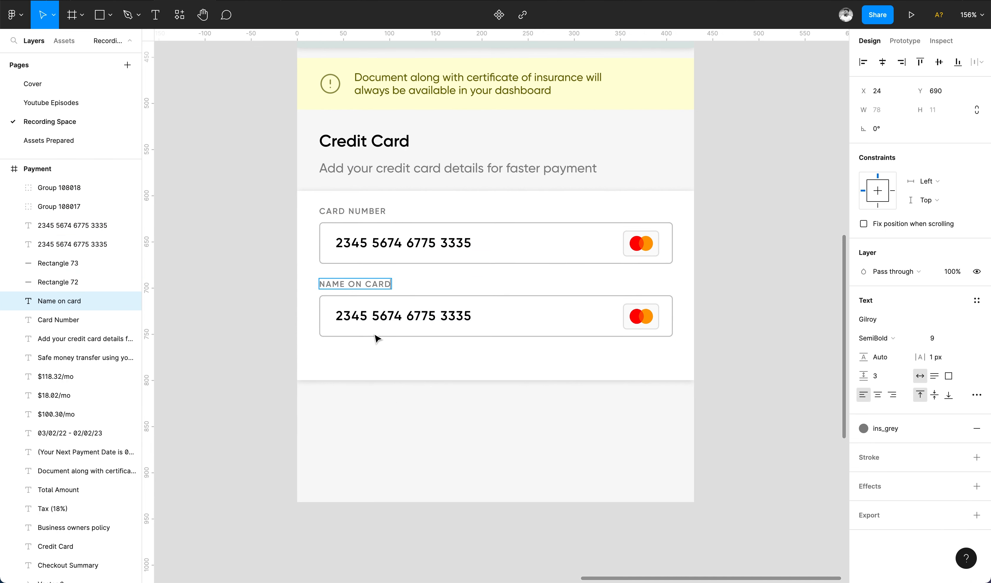
pyautogui.doubleClick(451, 316)
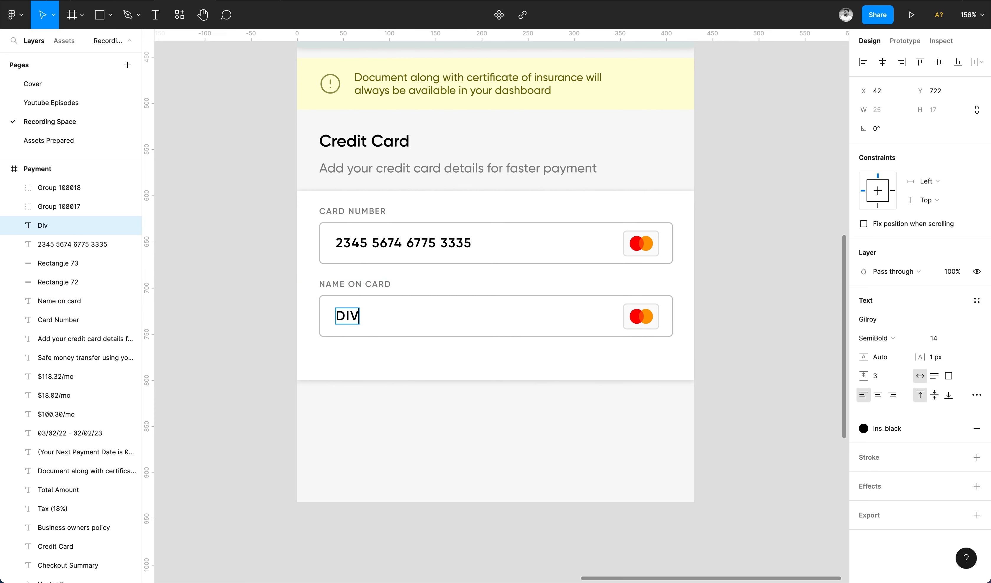
pyautogui.click(641, 316)
pyautogui.press('super+x')
pyautogui.click(671, 317)
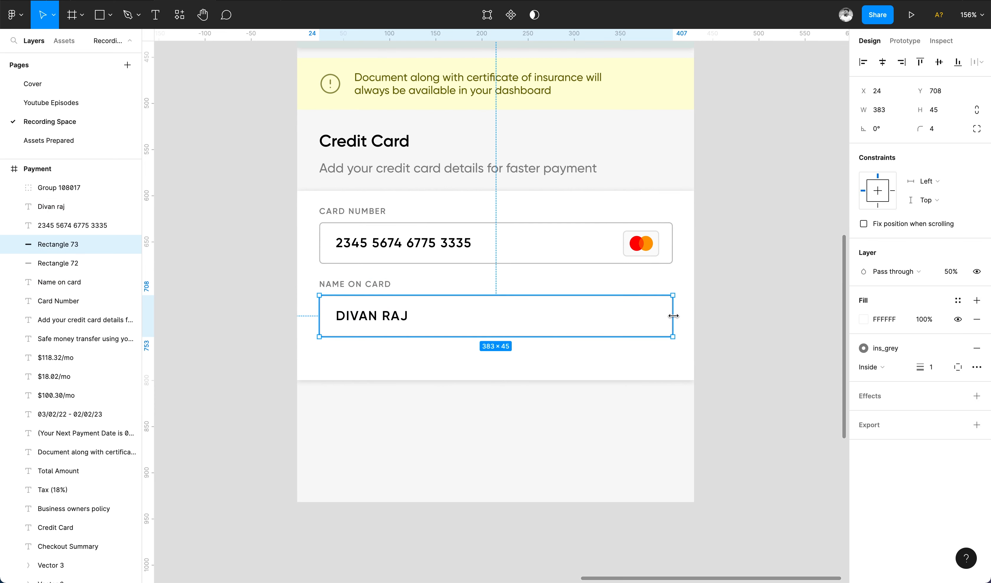
pyautogui.moveTo(670, 316); pyautogui.dragTo(475, 325)
# Duplicate the name field to the right as an expiry date field reading 09/27.
pyautogui.keyDown('shift'); pyautogui.click(354, 318); pyautogui.keyUp('shift')
pyautogui.keyDown('shift'); pyautogui.click(344, 285); pyautogui.keyUp('shift')
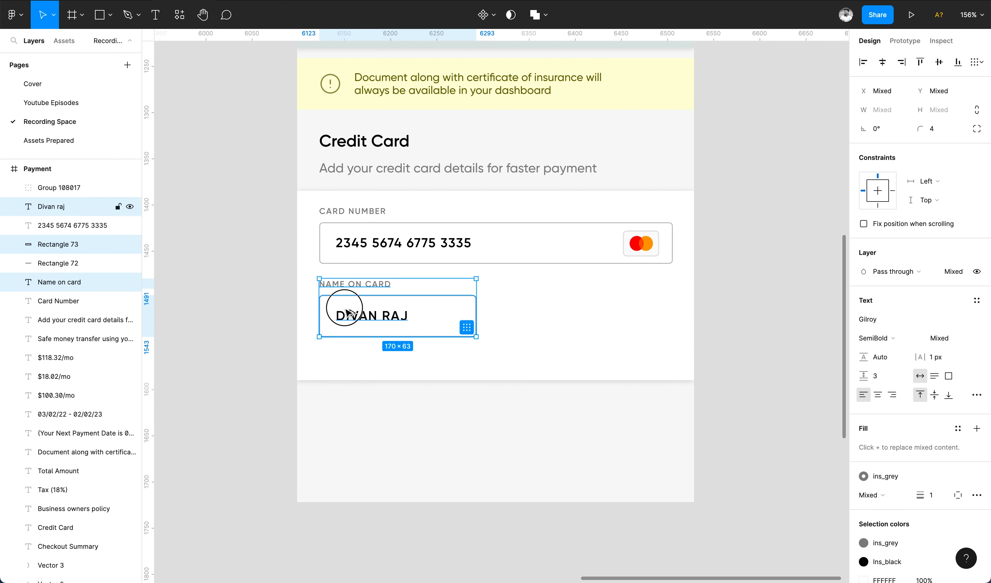
pyautogui.moveTo(346, 309); pyautogui.dragTo(517, 311)
pyautogui.doubleClick(518, 283)
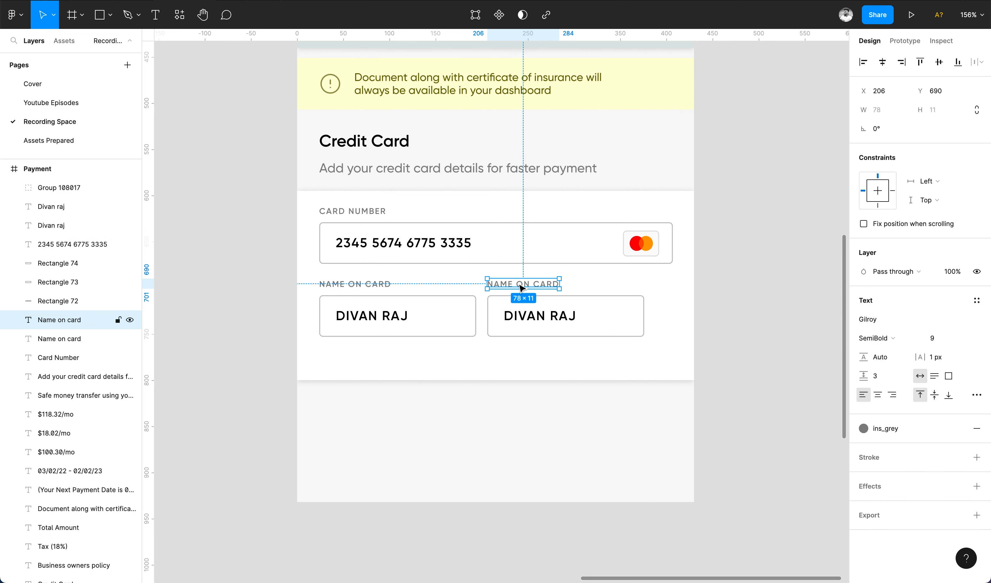
pyautogui.write('exo')
pyautogui.doubleClick(520, 315)
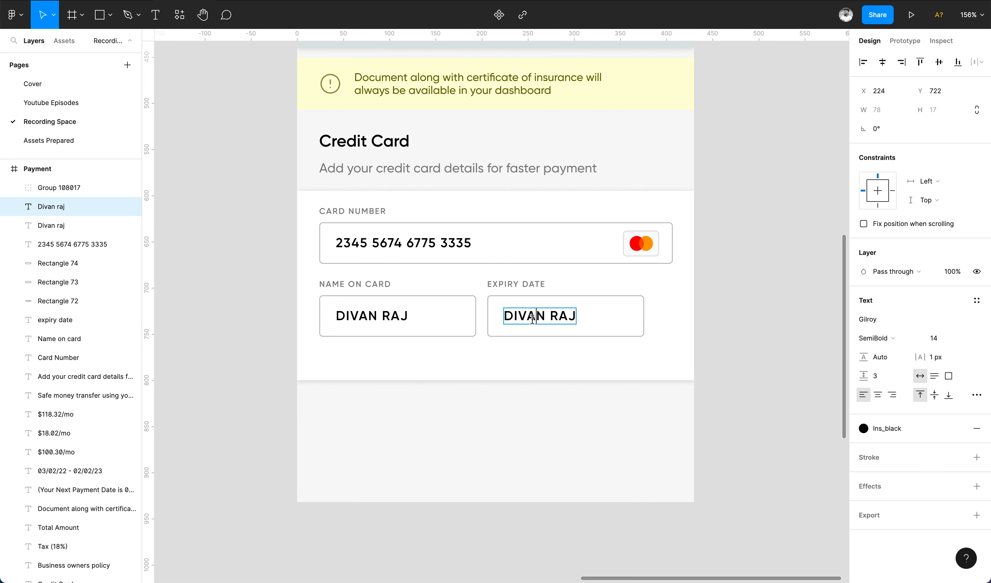
pyautogui.press('super+a')
pyautogui.write('09/2')
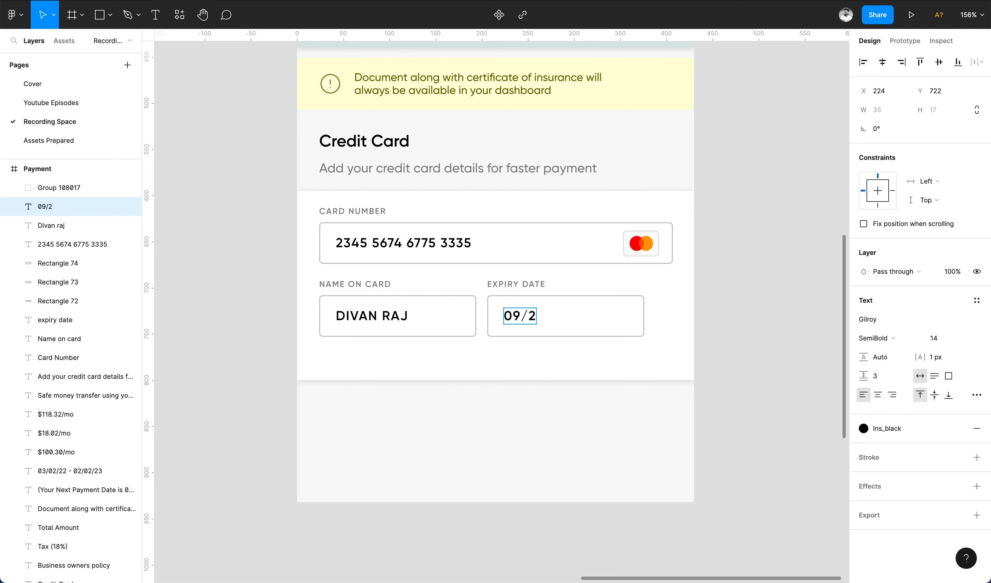
pyautogui.write('7')
# Narrow the expiry box to 102 wide and group it with its 09/27 text and label.
pyautogui.click(640, 313)
pyautogui.moveTo(644, 313); pyautogui.dragTo(582, 317)
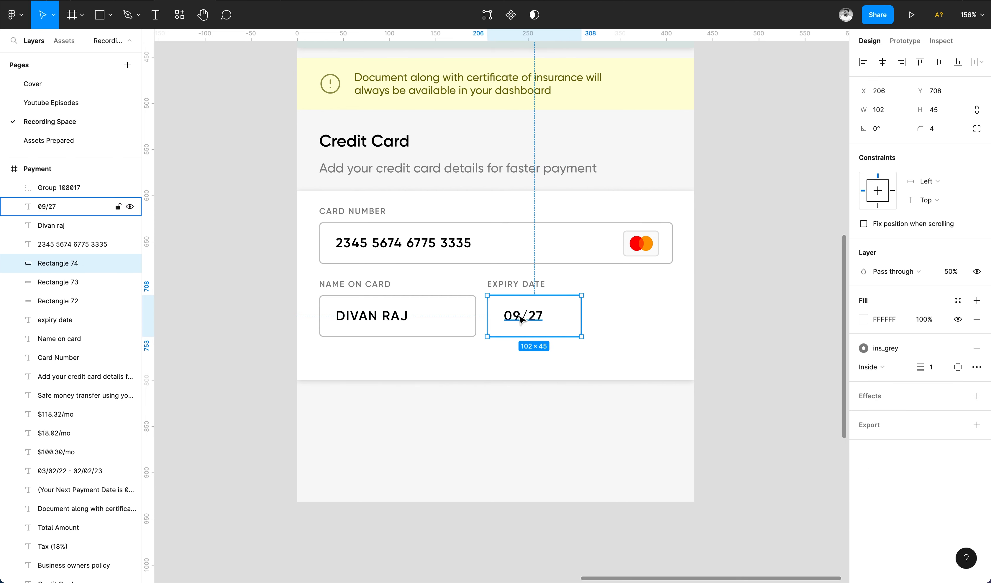
pyautogui.keyDown('shift'); pyautogui.click(522, 317); pyautogui.keyUp('shift')
pyautogui.moveTo(522, 317); pyautogui.dragTo(610, 317)
pyautogui.press('super+z')
pyautogui.click(579, 318)
pyautogui.keyDown('shift'); pyautogui.click(529, 290); pyautogui.keyUp('shift')
pyautogui.keyDown('shift'); pyautogui.click(517, 316); pyautogui.keyUp('shift')
pyautogui.press('super+g')
# Distribute the name field and both expiry groups with even horizontal spacing.
pyautogui.keyDown('shift'); pyautogui.click(547, 325); pyautogui.keyUp('shift')
pyautogui.keyDown('shift'); pyautogui.click(419, 320); pyautogui.keyUp('shift')
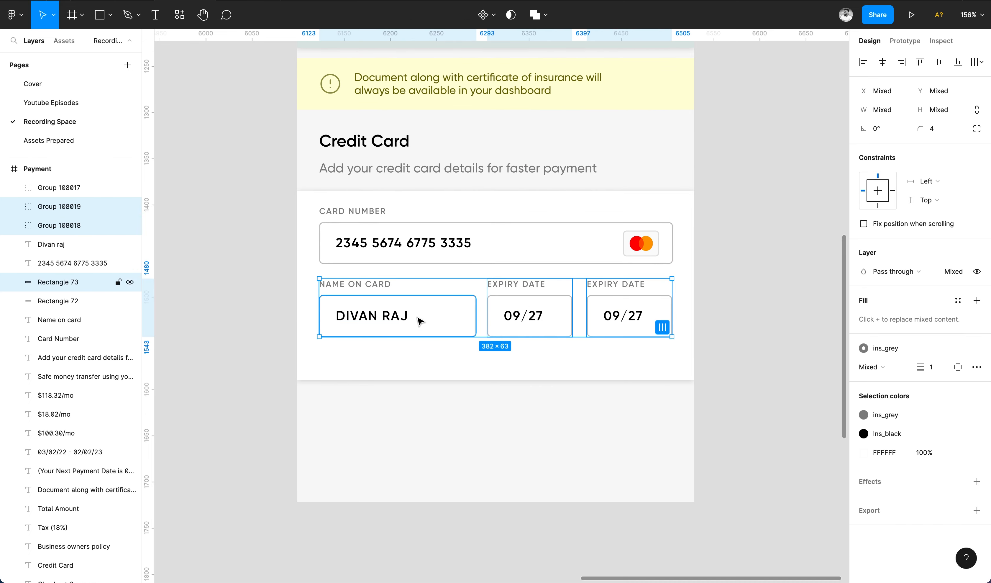
pyautogui.click(977, 62)
pyautogui.click(901, 98)
pyautogui.click(765, 287)
pyautogui.click(629, 307)
pyautogui.keyDown('shift'); pyautogui.click(496, 243); pyautogui.keyUp('shift')
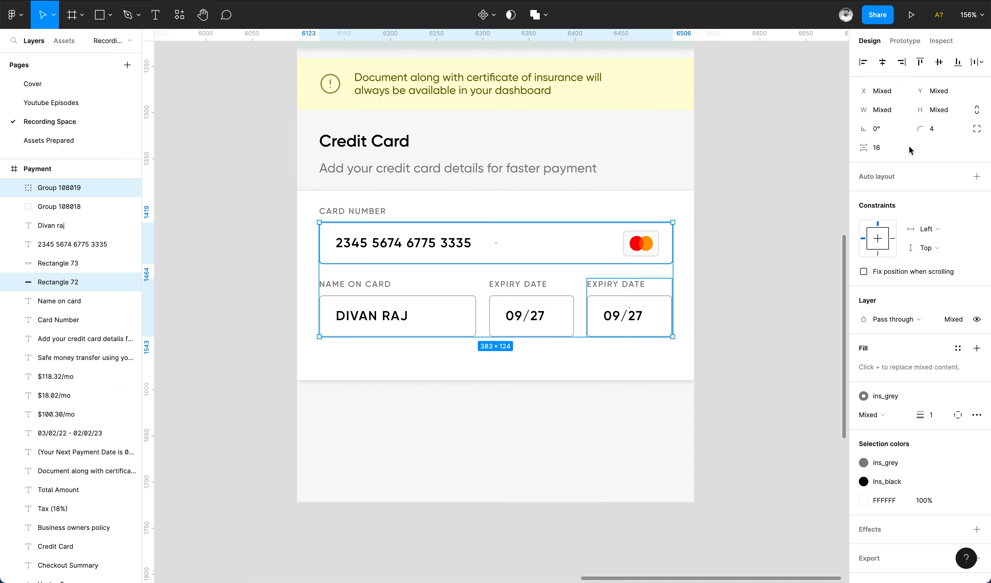
pyautogui.click(629, 316)
pyautogui.keyDown('shift'); pyautogui.click(525, 315); pyautogui.keyUp('shift')
pyautogui.keyDown('shift'); pyautogui.click(475, 315); pyautogui.keyUp('shift')
pyautogui.click(977, 61)
pyautogui.click(942, 116)
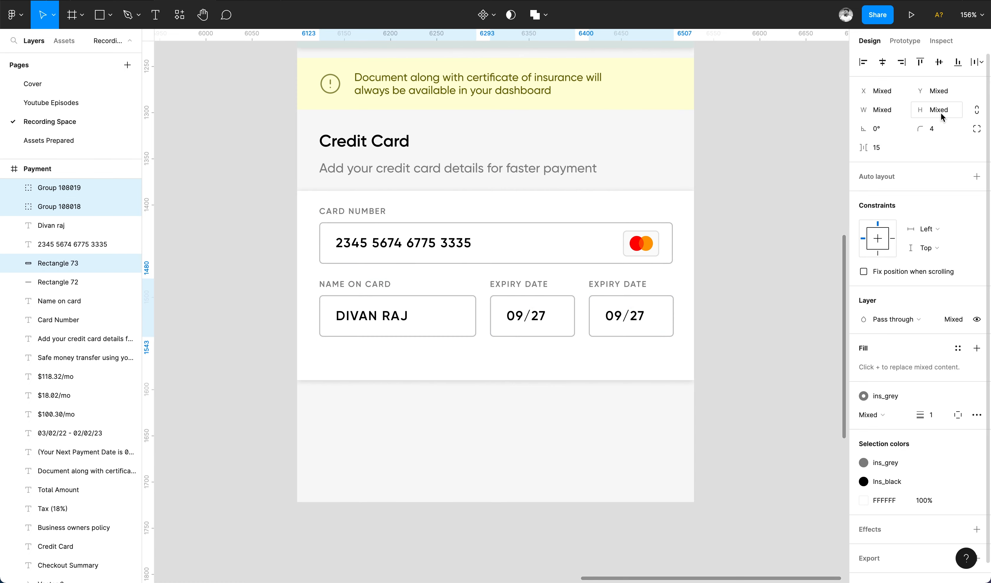
pyautogui.press('Escape')
# Replace the second expiry value with *** and nudge the dots down 2 px.
pyautogui.scroll(5, 670, 337)
pyautogui.doubleClick(592, 312)
pyautogui.write('***')
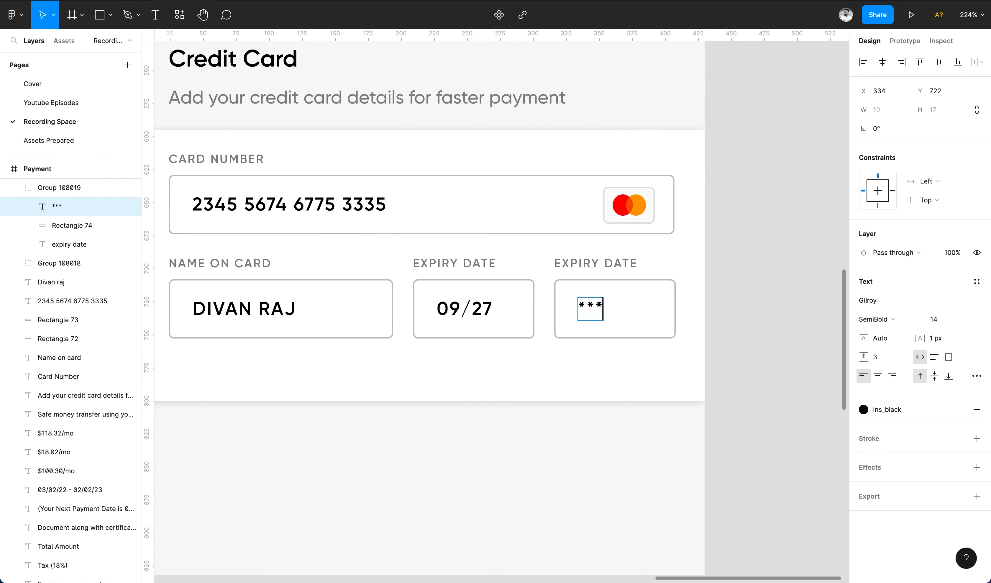
pyautogui.press('Escape')
pyautogui.press('Down')
pyautogui.press('Down')
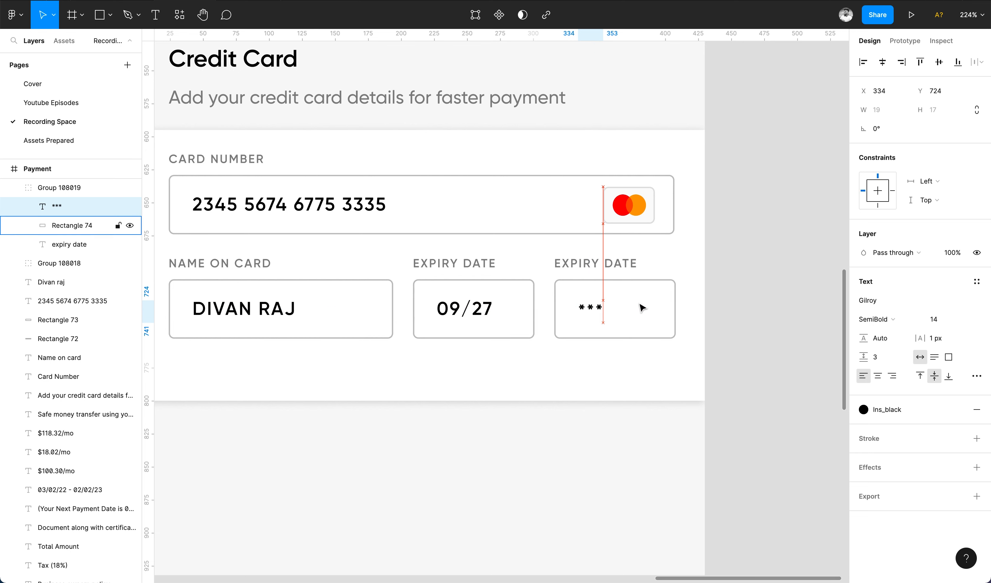
pyautogui.click(785, 321)
pyautogui.scroll(-5, 785, 320)
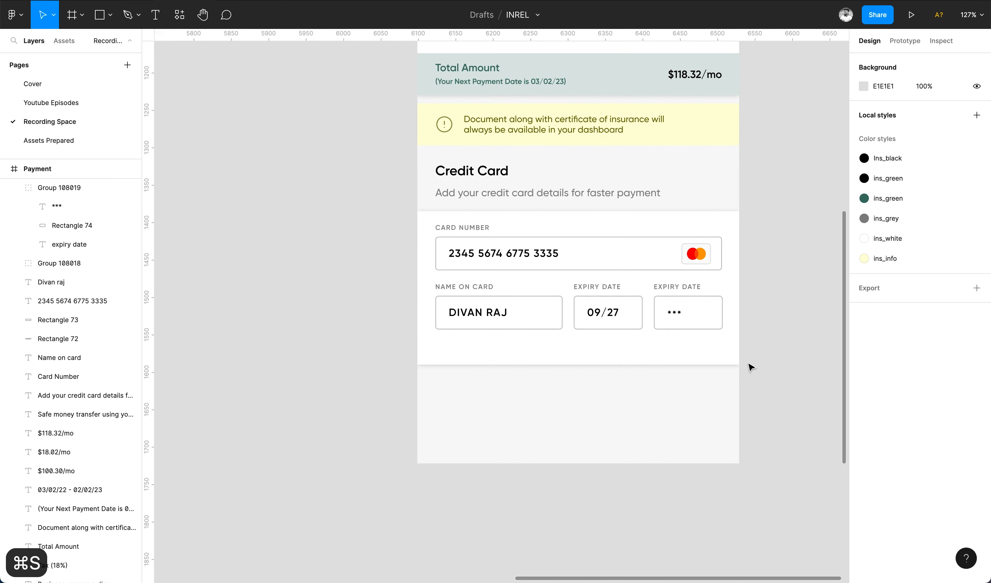
pyautogui.scroll(-2, 750, 365)
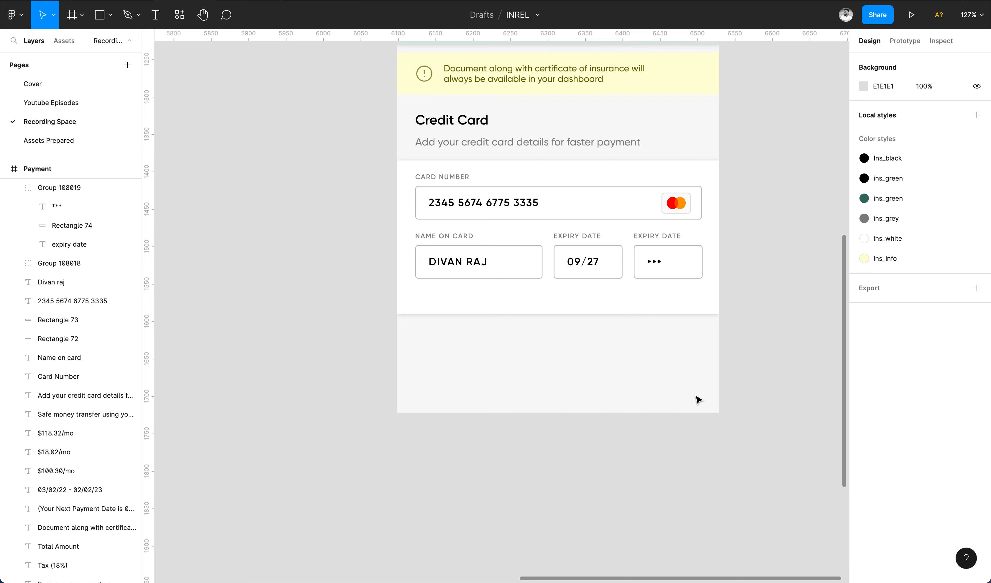
# Extend the card box and add a borderless ins_green copy of the card-number box below the fields.
pyautogui.click(573, 313)
pyautogui.moveTo(573, 315); pyautogui.dragTo(572, 414)
pyautogui.click(555, 195)
pyautogui.press('super+d')
pyautogui.moveTo(555, 195); pyautogui.dragTo(559, 304)
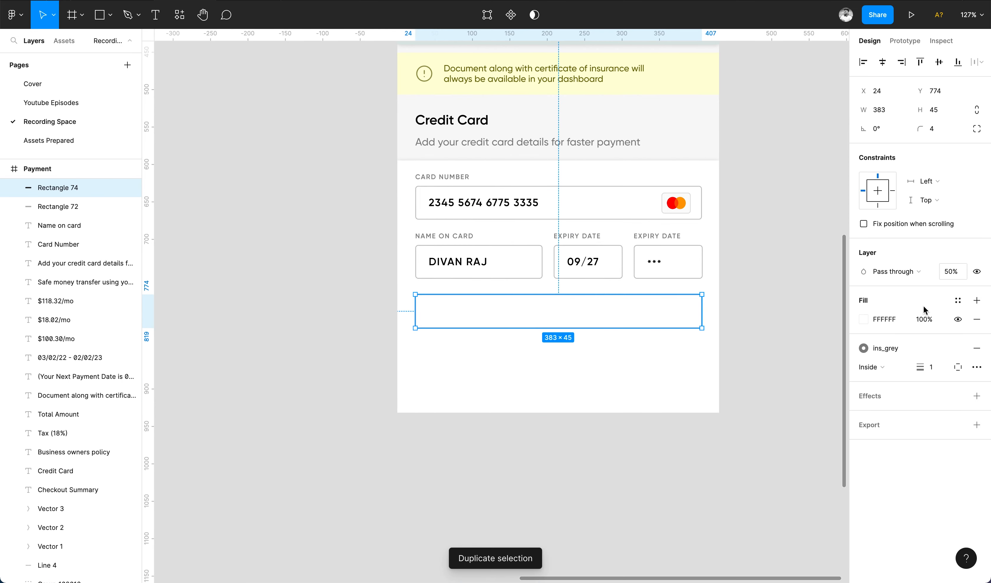
pyautogui.click(957, 300)
pyautogui.click(909, 372)
pyautogui.press('Return')
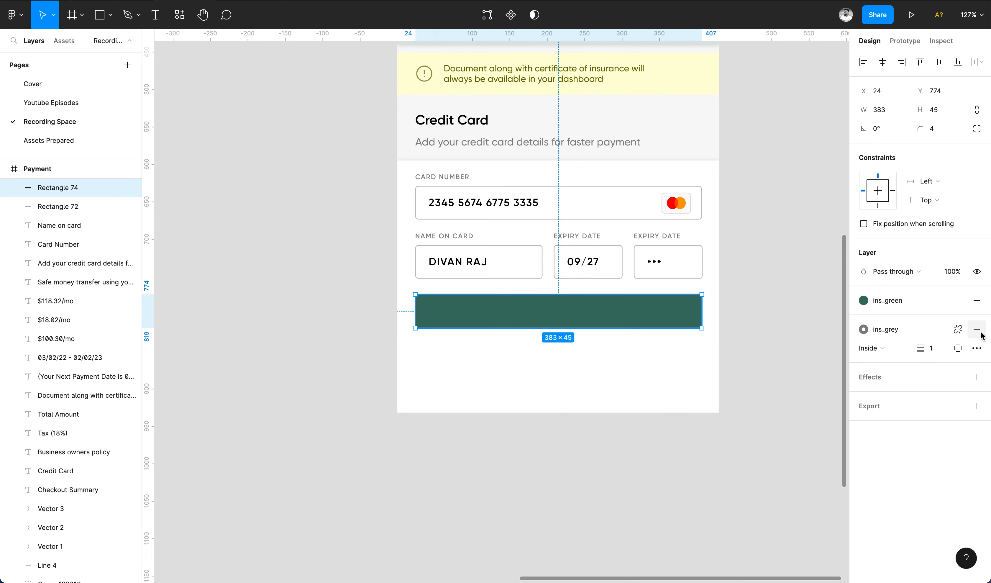
pyautogui.click(978, 330)
# Copy the Credit Card title onto the green box as an ins_white 16 px label.
pyautogui.moveTo(478, 122); pyautogui.dragTo(571, 320)
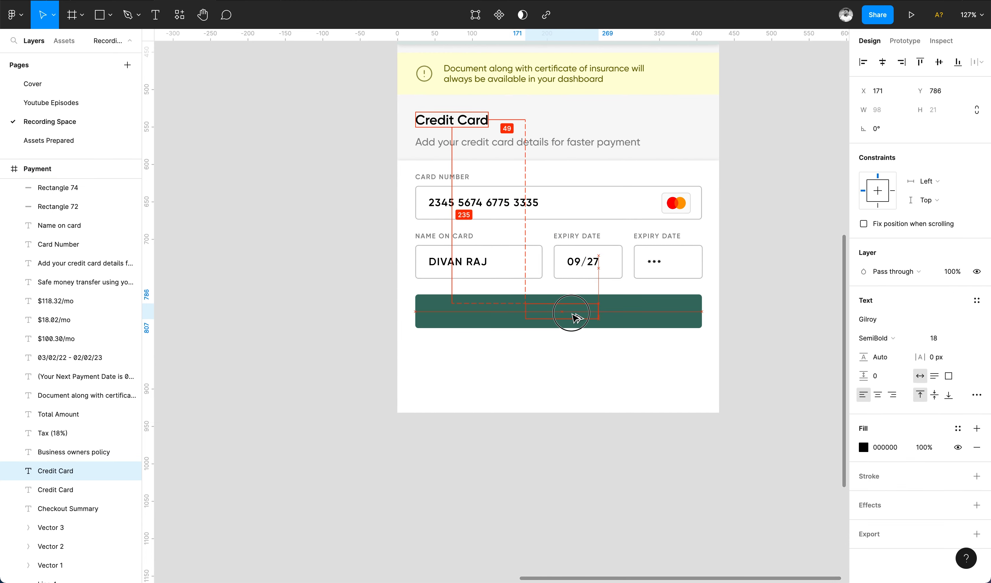
pyautogui.press('super+x')
pyautogui.press('super+v')
pyautogui.click(957, 428)
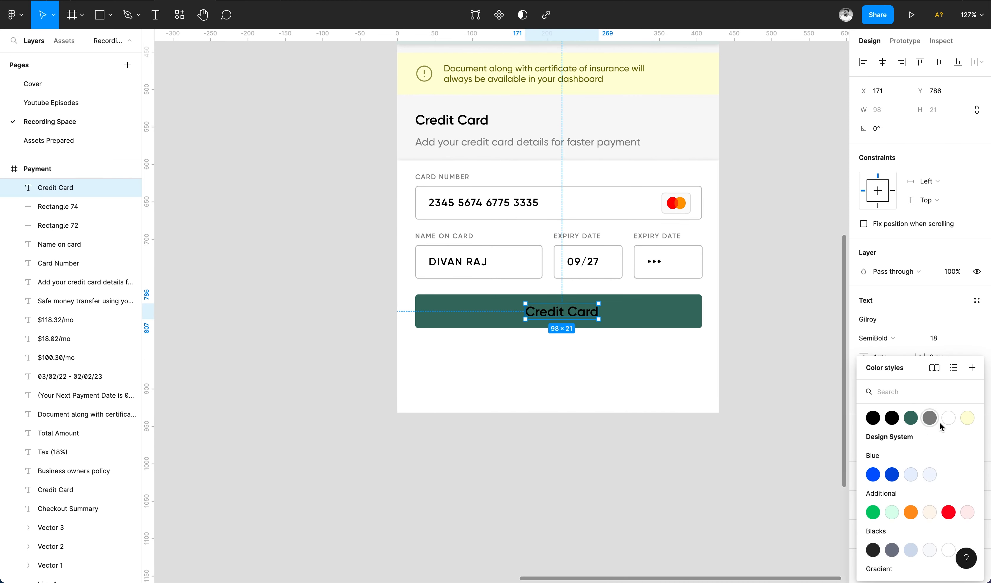
pyautogui.click(941, 421)
pyautogui.click(938, 338)
pyautogui.write('16')
pyautogui.press('Return')
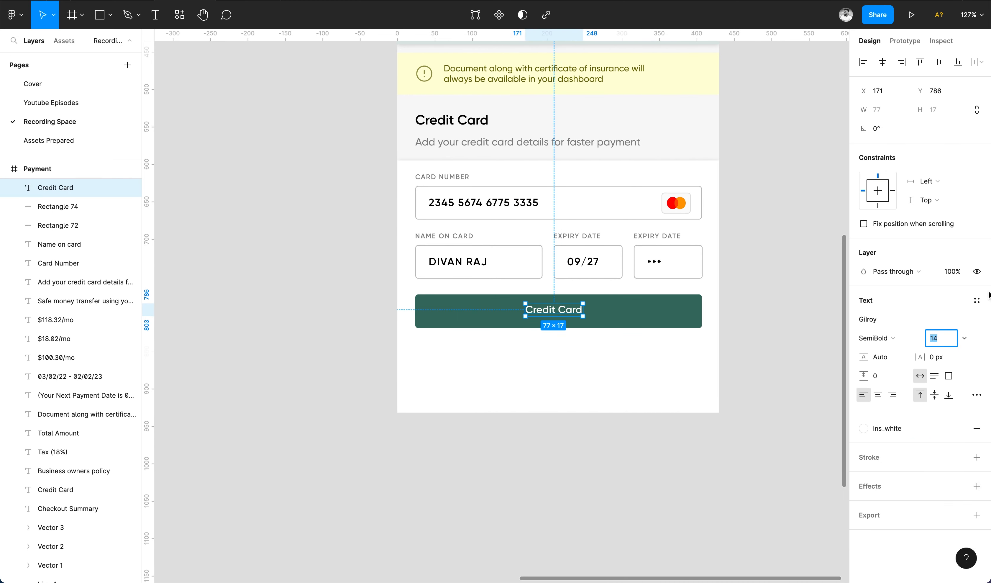
# Centre the label on the green button and change it to 'Pay $118.32/mo'.
pyautogui.keyDown('shift'); pyautogui.click(689, 314); pyautogui.keyUp('shift')
pyautogui.click(939, 62)
pyautogui.click(883, 62)
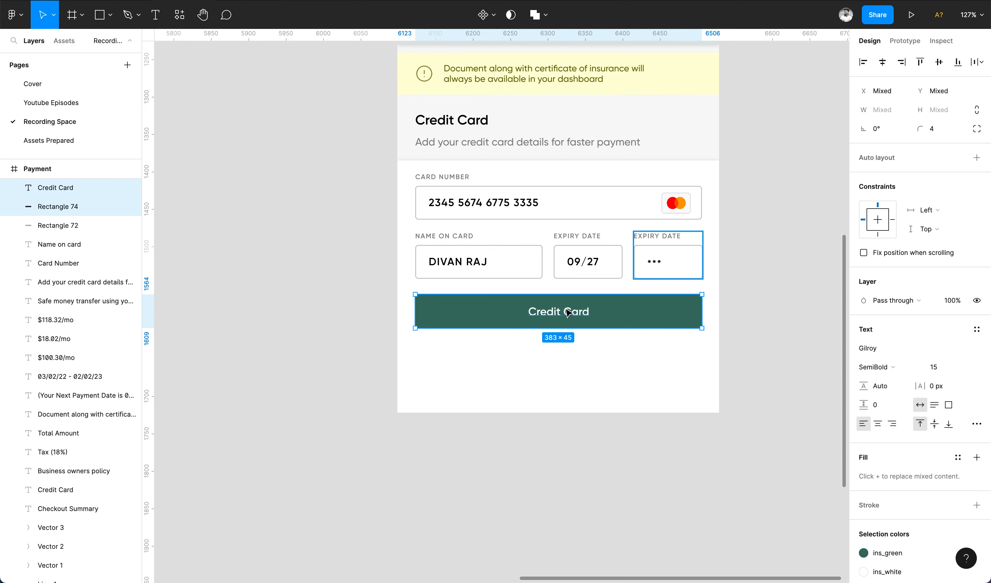
pyautogui.doubleClick(561, 313)
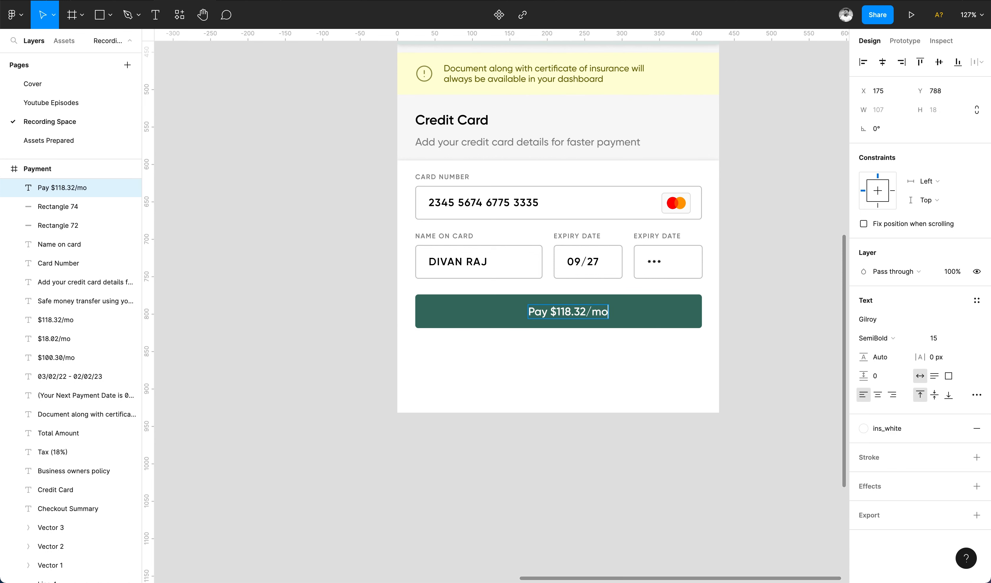
pyautogui.write('Pay $118.32/mo')
pyautogui.press('Escape')
pyautogui.keyDown('shift'); pyautogui.click(625, 320); pyautogui.keyUp('shift')
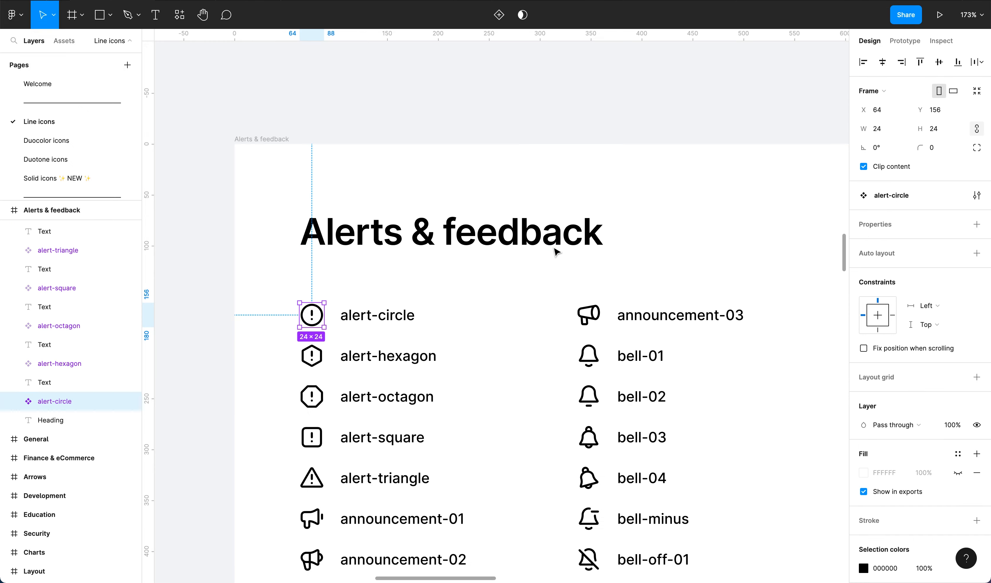
# Paste the arrow-right icon from the Line icons file at the Pay button's right end.
pyautogui.scroll(-10, 555, 249)
pyautogui.scroll(6, 555, 250)
pyautogui.scroll(8, 621, 153)
pyautogui.scroll(-4, 621, 152)
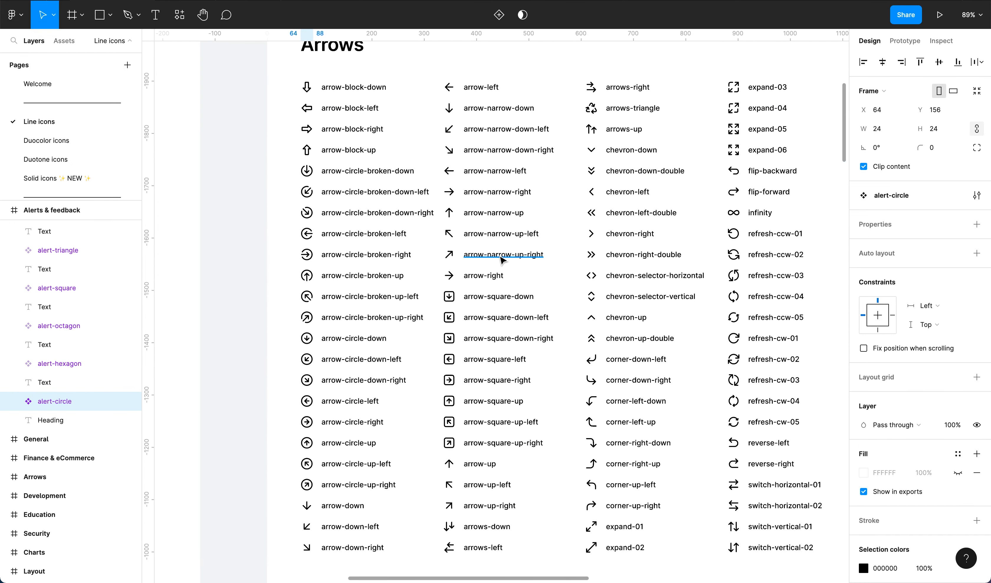
pyautogui.click(450, 277)
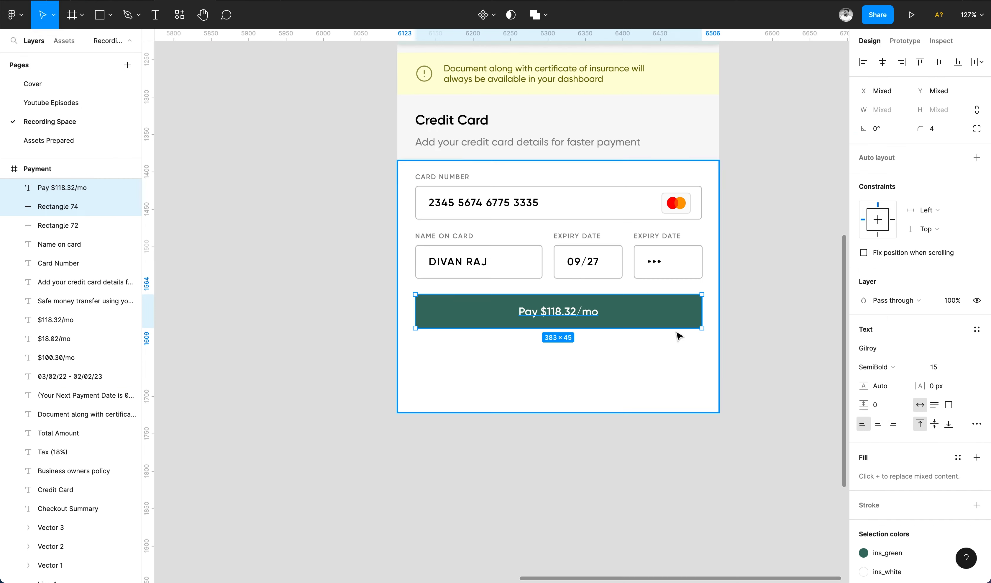
pyautogui.press('super+v')
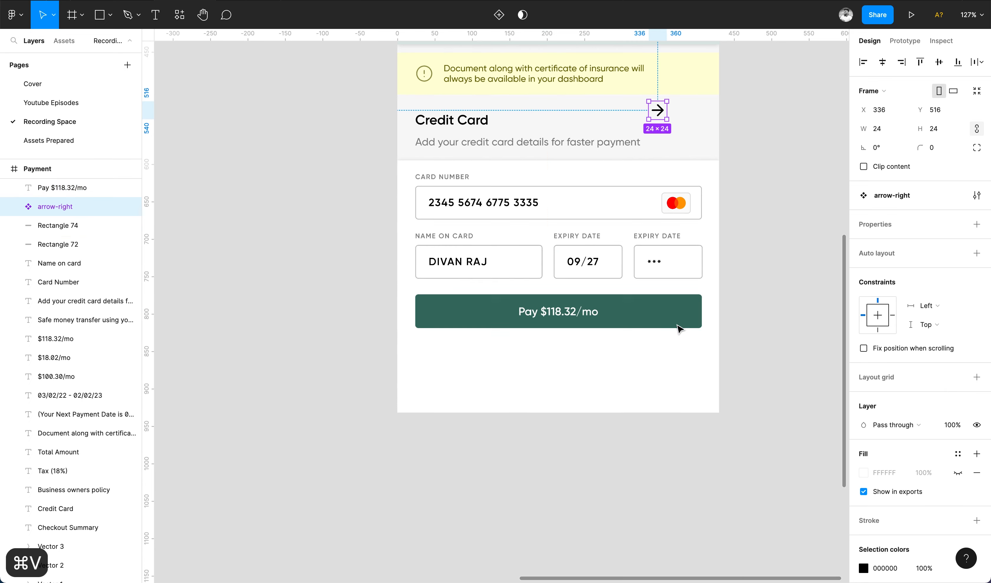
pyautogui.moveTo(657, 108); pyautogui.dragTo(681, 318)
# Colour the arrow icon white and align it with the green button.
pyautogui.scroll(-3, 920, 320)
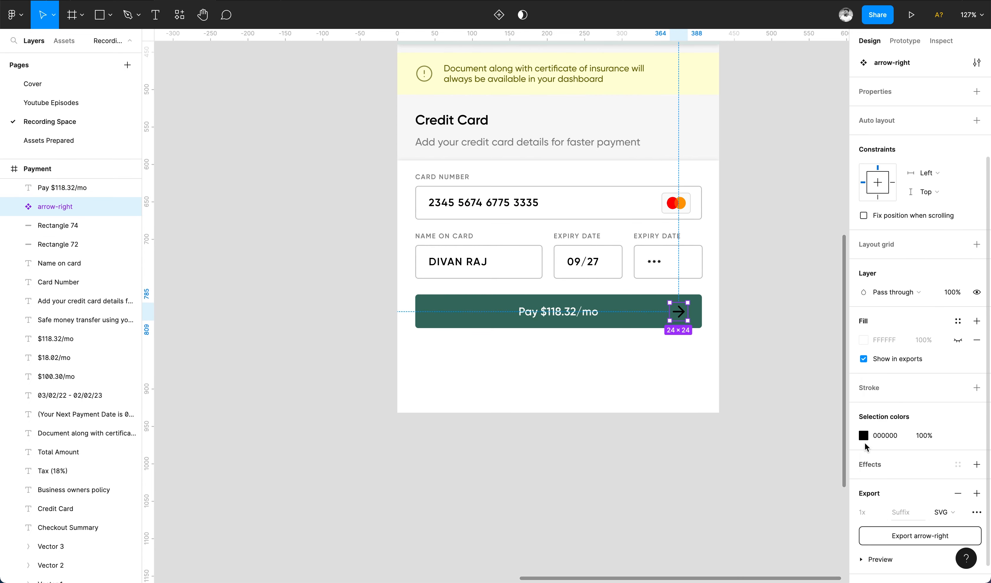
pyautogui.click(864, 435)
pyautogui.click(709, 287)
pyautogui.click(837, 277)
pyautogui.click(690, 406)
pyautogui.click(679, 312)
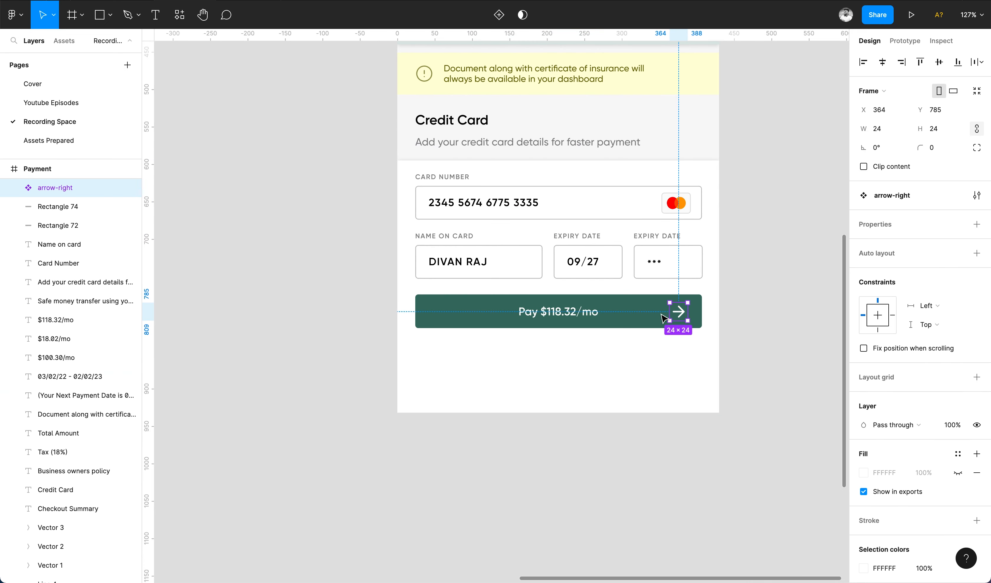
pyautogui.keyDown('shift'); pyautogui.click(652, 314); pyautogui.keyUp('shift')
pyautogui.click(945, 63)
pyautogui.click(764, 380)
pyautogui.scroll(-1, 480, 263)
# Copy the subtitle below the Pay button as a centred 12 px terms-of-service line.
pyautogui.click(480, 156)
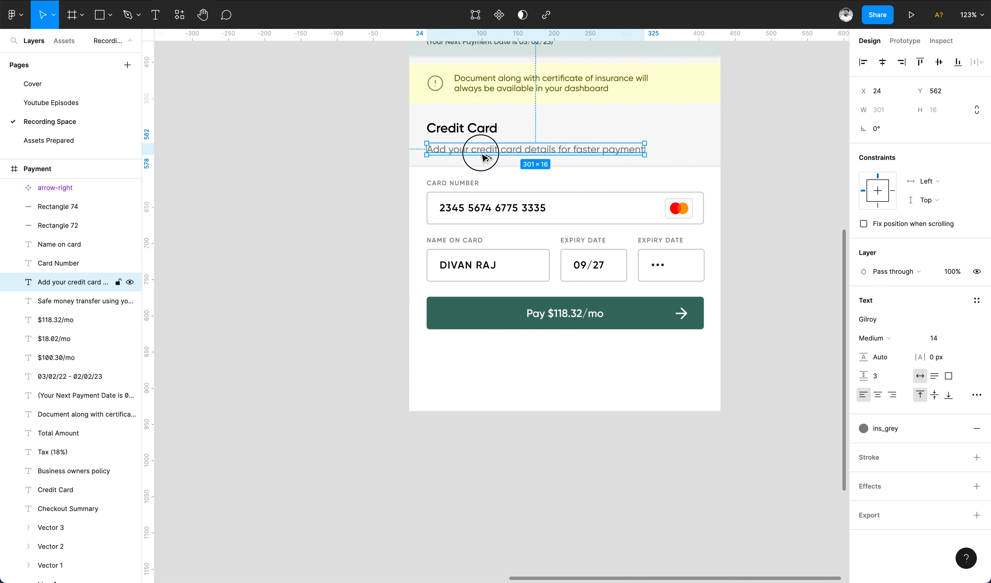
pyautogui.moveTo(480, 155); pyautogui.dragTo(536, 370)
pyautogui.doubleClick(587, 363)
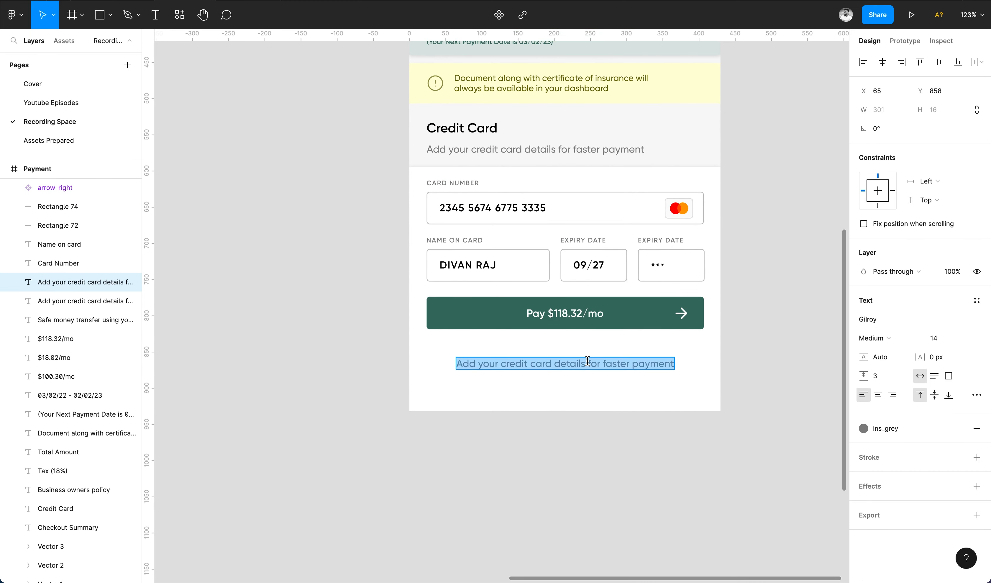
pyautogui.write('By')
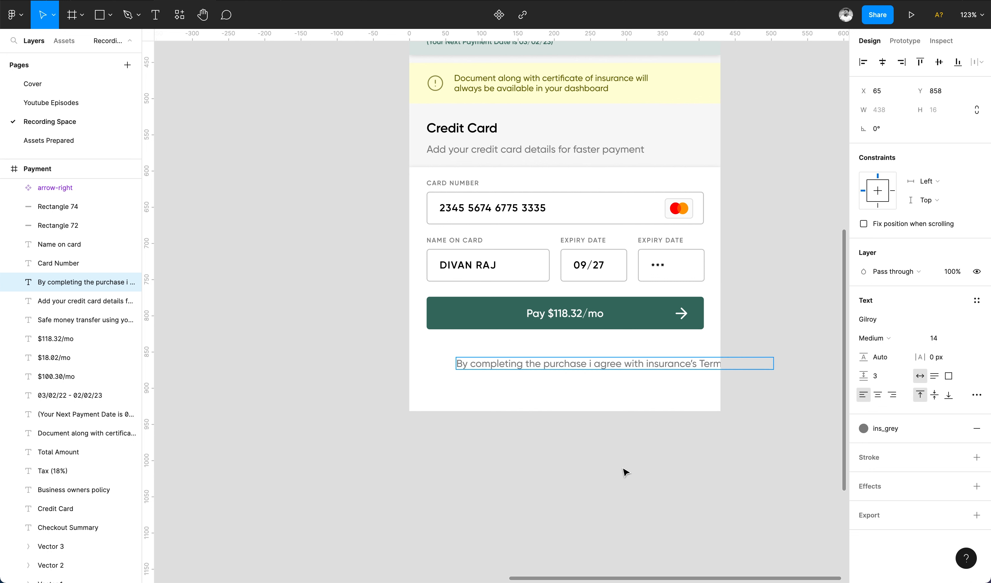
pyautogui.moveTo(729, 363); pyautogui.dragTo(679, 364)
pyautogui.click(874, 337)
pyautogui.click(953, 341)
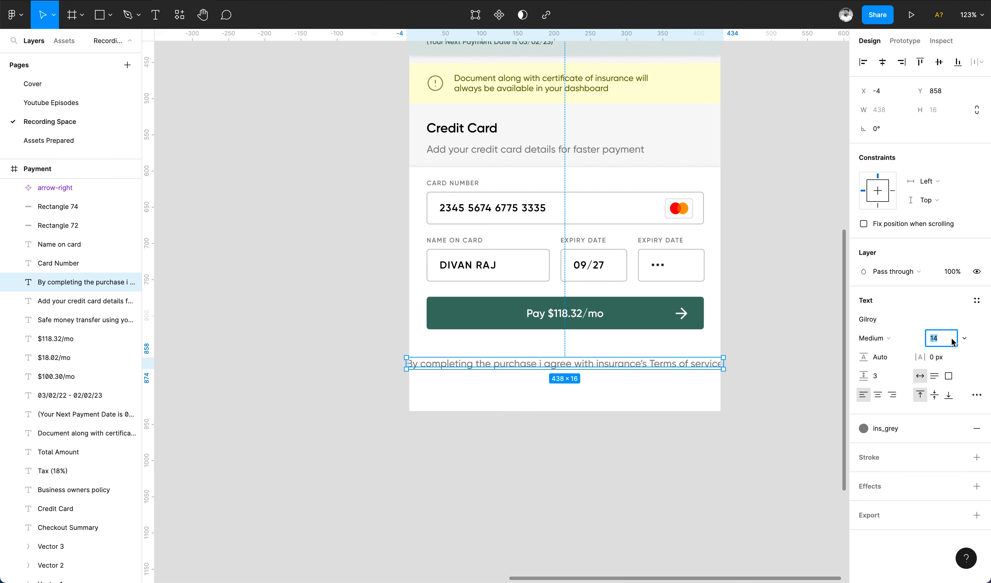
pyautogui.write('12')
pyautogui.press('Return')
pyautogui.click(883, 61)
# Make 'Terms of service' ins_green and underlined, then nudge the terms line into place.
pyautogui.doubleClick(639, 363)
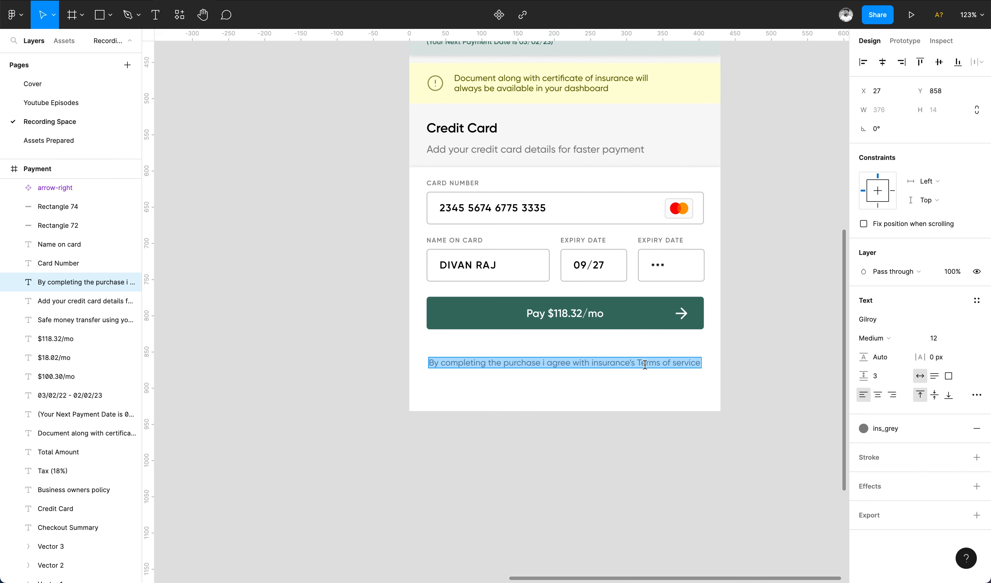
pyautogui.click(638, 359)
pyautogui.click(977, 301)
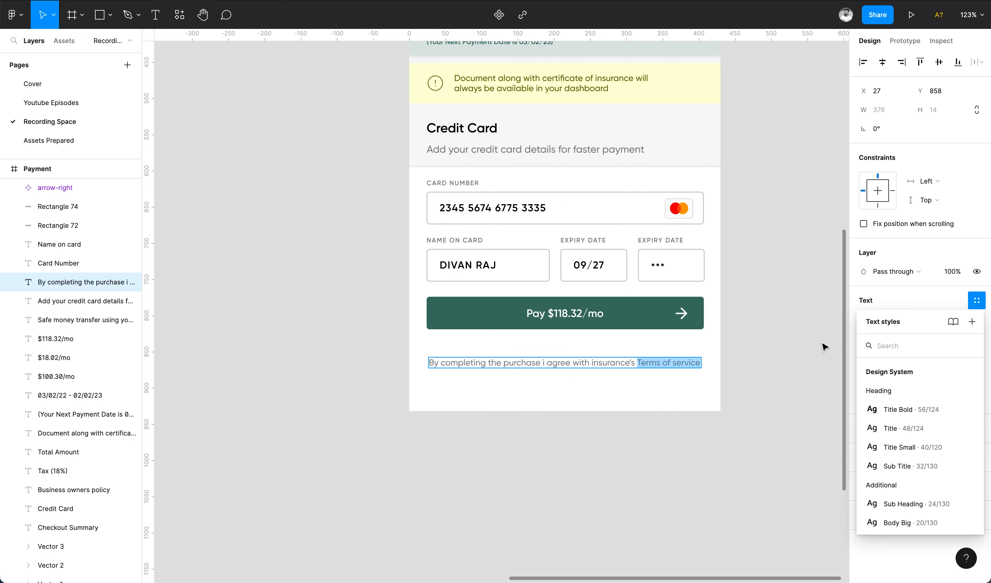
pyautogui.click(952, 299)
pyautogui.click(882, 430)
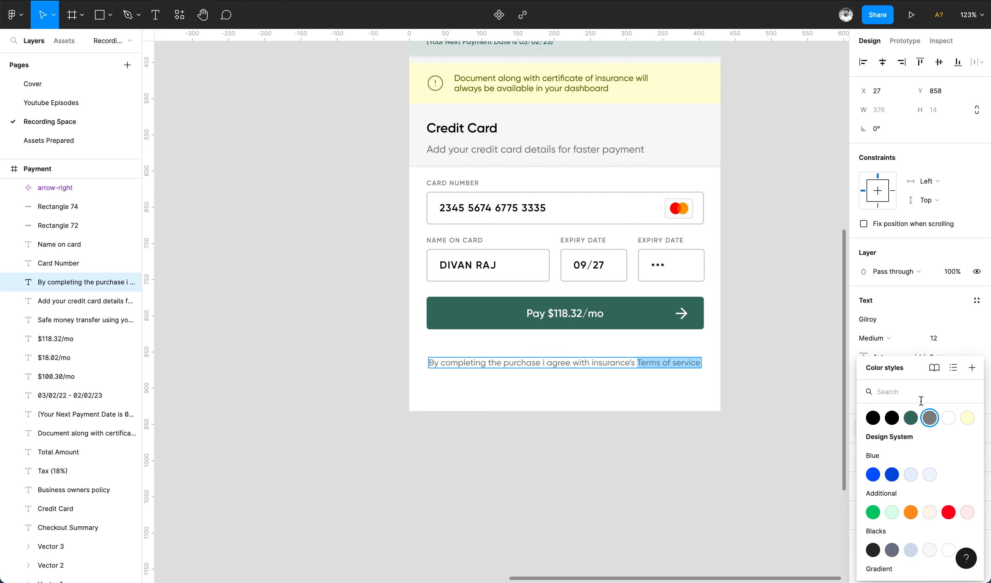
pyautogui.click(929, 414)
pyautogui.click(974, 397)
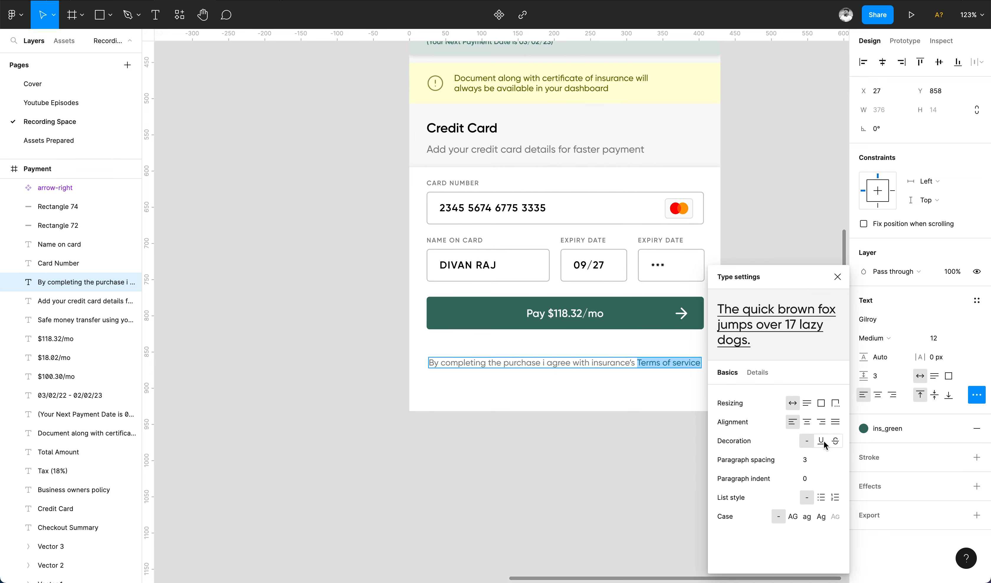
pyautogui.press('Escape')
pyautogui.press('Escape')
pyautogui.hotkey('shift', 'Up')
pyautogui.hotkey('shift', 'Up')
pyautogui.hotkey('shift', 'Right')
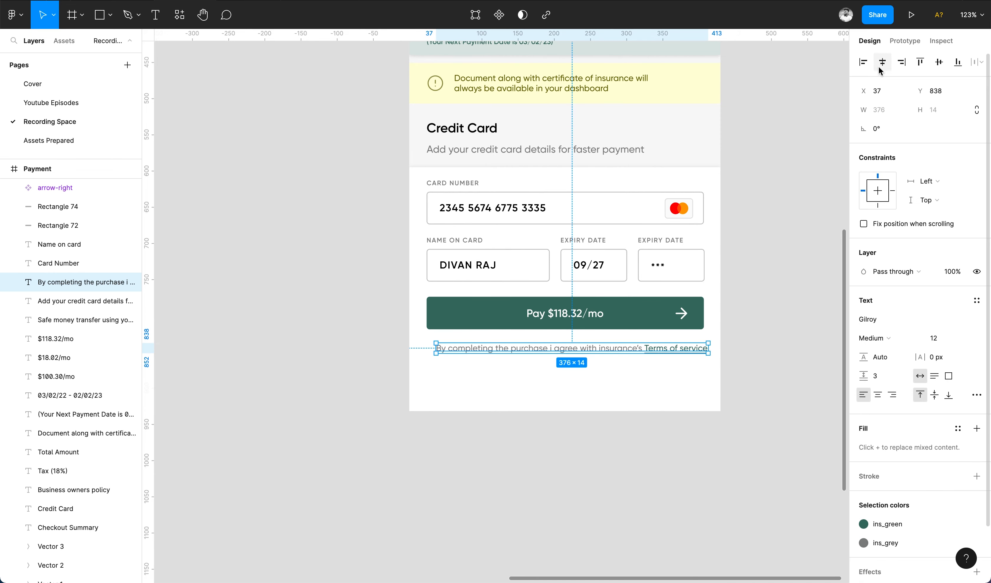
pyautogui.click(639, 450)
pyautogui.scroll(-5, 639, 450)
pyautogui.scroll(4, 637, 450)
# Check the card, button and terms layers' position and save the file.
pyautogui.scroll(1, 635, 454)
pyautogui.scroll(-2, 640, 416)
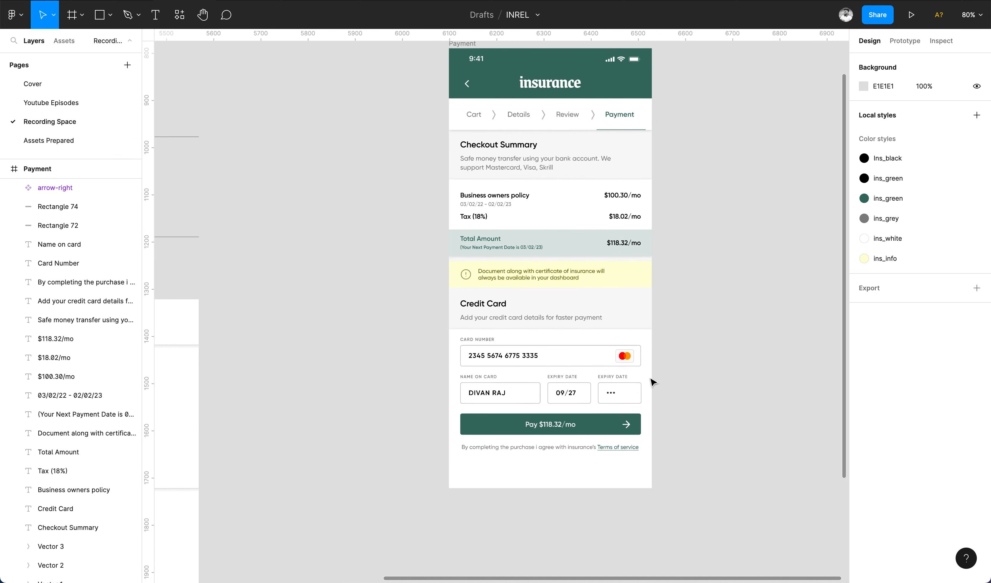
pyautogui.moveTo(665, 326); pyautogui.dragTo(453, 480)
pyautogui.press('Down')
pyautogui.press('Down')
pyautogui.press('Down')
pyautogui.press('Down')
pyautogui.press('Down')
pyautogui.press('Down')
pyautogui.press('Down')
pyautogui.press('Down')
pyautogui.press('Down')
pyautogui.press('Down')
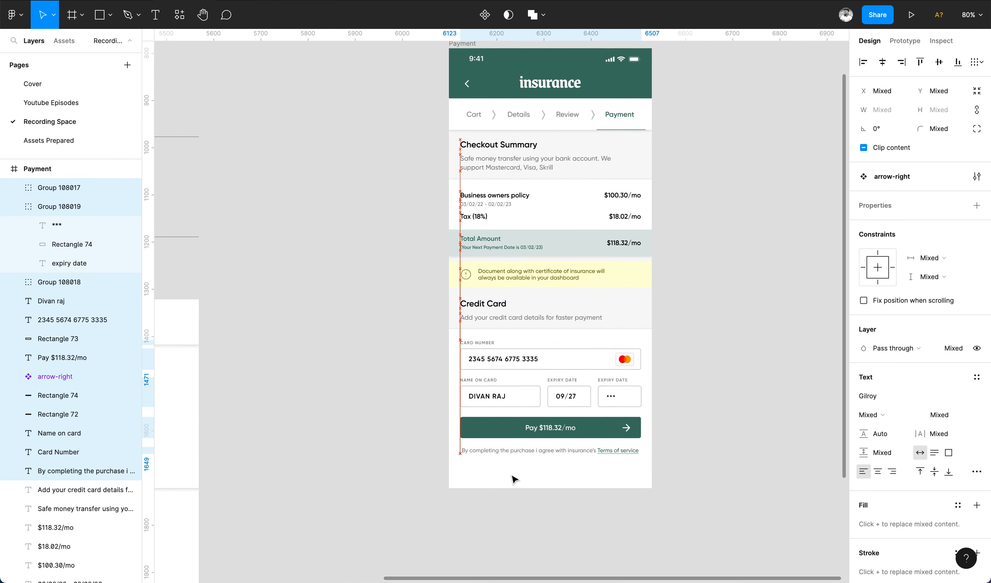
pyautogui.click(509, 320)
pyautogui.click(509, 160)
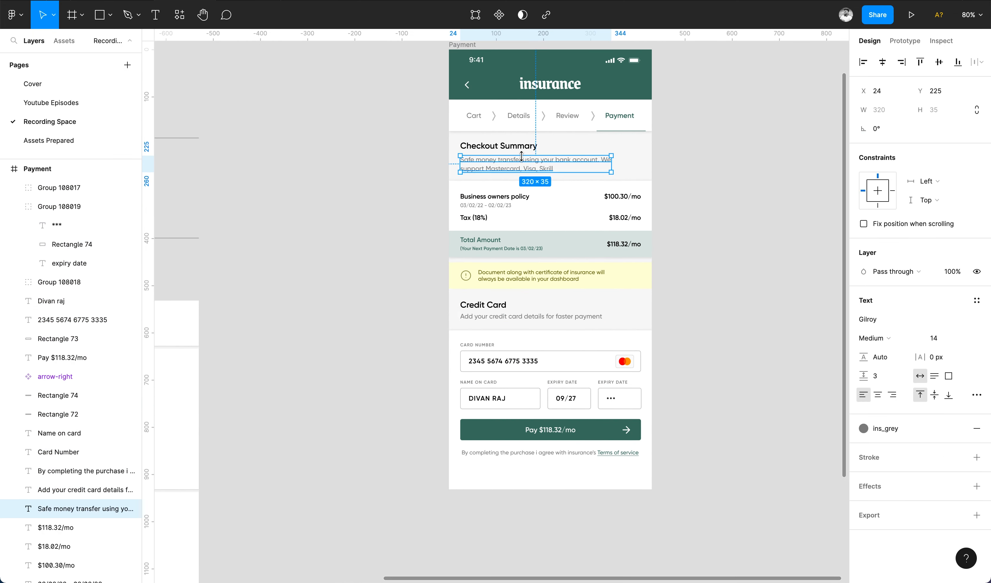
pyautogui.keyDown('shift'); pyautogui.click(498, 147); pyautogui.keyUp('shift')
pyautogui.moveTo(664, 332); pyautogui.dragTo(454, 477)
pyautogui.press('Up')
pyautogui.press('Up')
pyautogui.press('Up')
pyautogui.press('Up')
pyautogui.click(703, 296)
pyautogui.press('super+s')
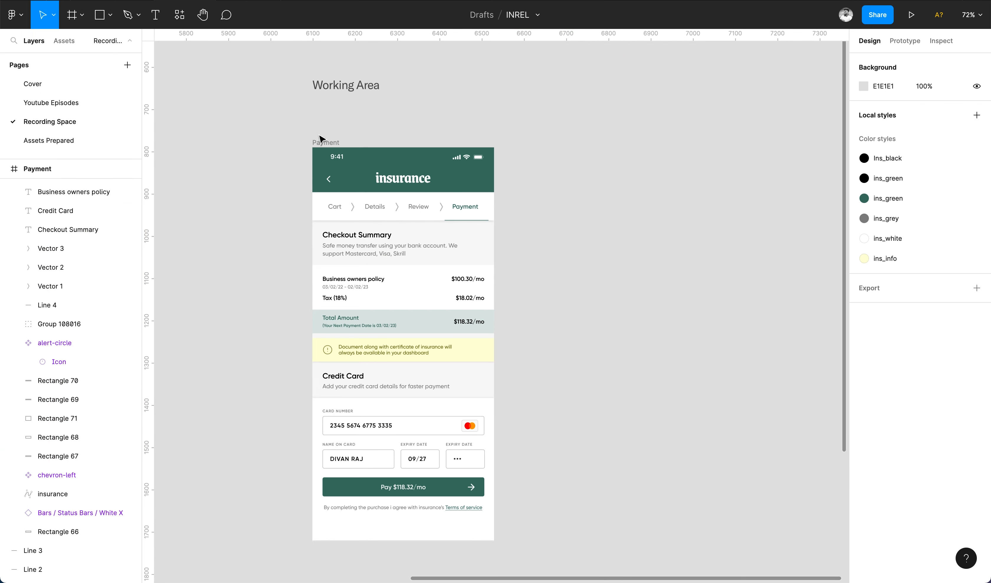
# Duplicate the Payment frame to its right and delete everything below the header.
pyautogui.click(320, 141)
pyautogui.moveTo(322, 143); pyautogui.dragTo(526, 143)
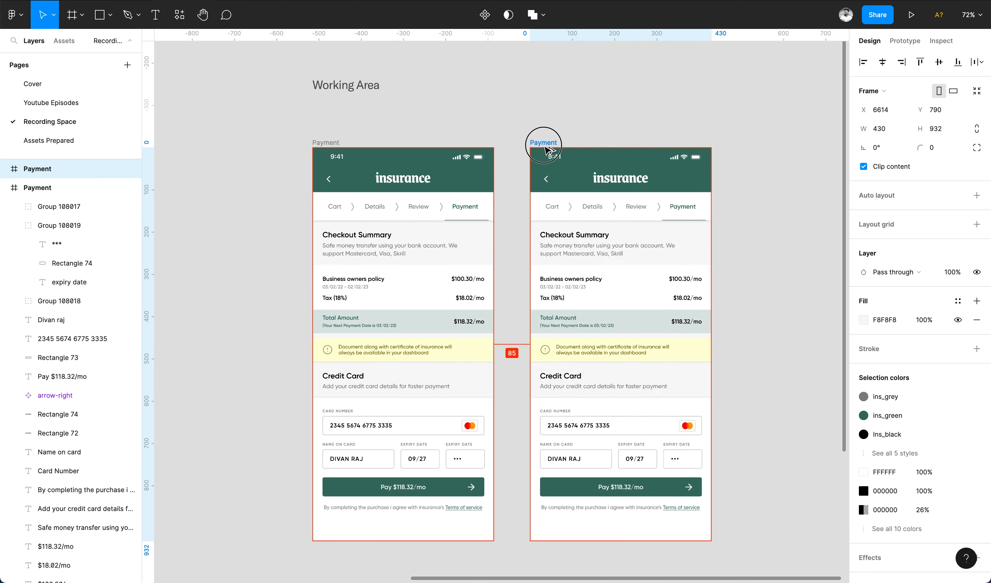
pyautogui.click(601, 357)
pyautogui.moveTo(715, 205); pyautogui.dragTo(526, 527)
pyautogui.press('Delete')
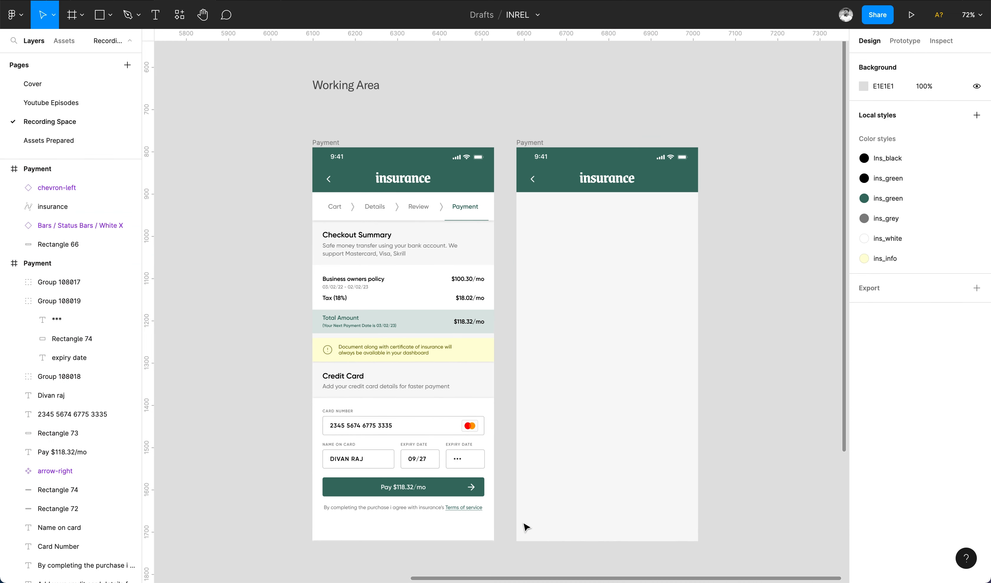
# Remove the back arrow from the copy and rename the frame Confirmation.
pyautogui.click(533, 178)
pyautogui.press('super+x')
pyautogui.hscroll(2, 586, 205)
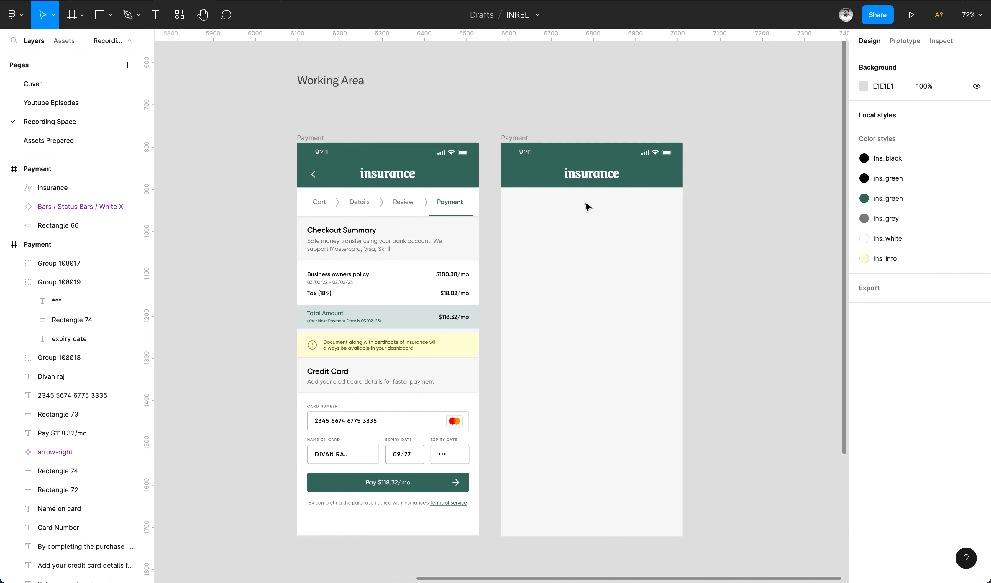
pyautogui.click(584, 173)
pyautogui.scroll(-3, 583, 160)
pyautogui.click(581, 139)
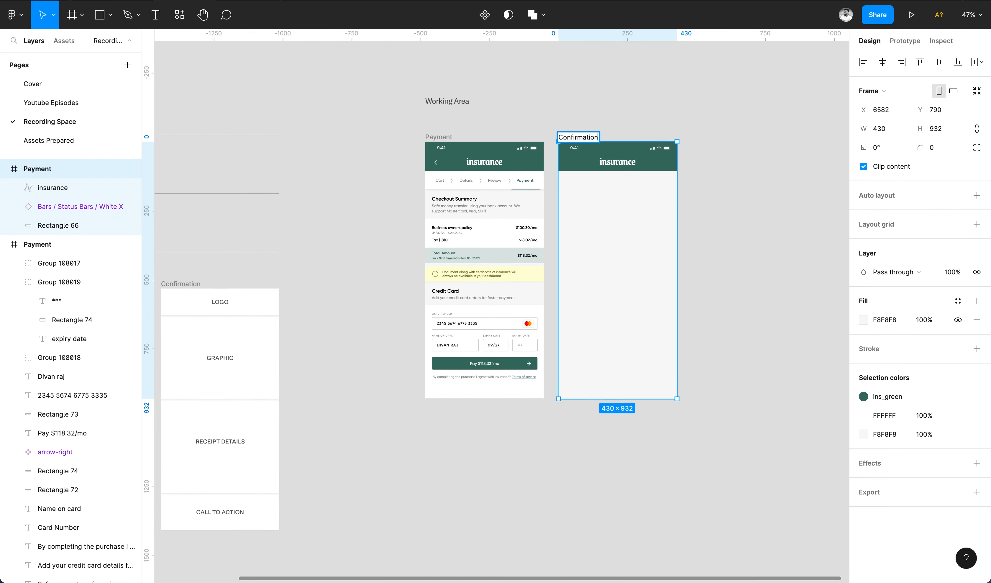
pyautogui.click(542, 105)
pyautogui.scroll(-3, 543, 105)
pyautogui.scroll(5, 546, 335)
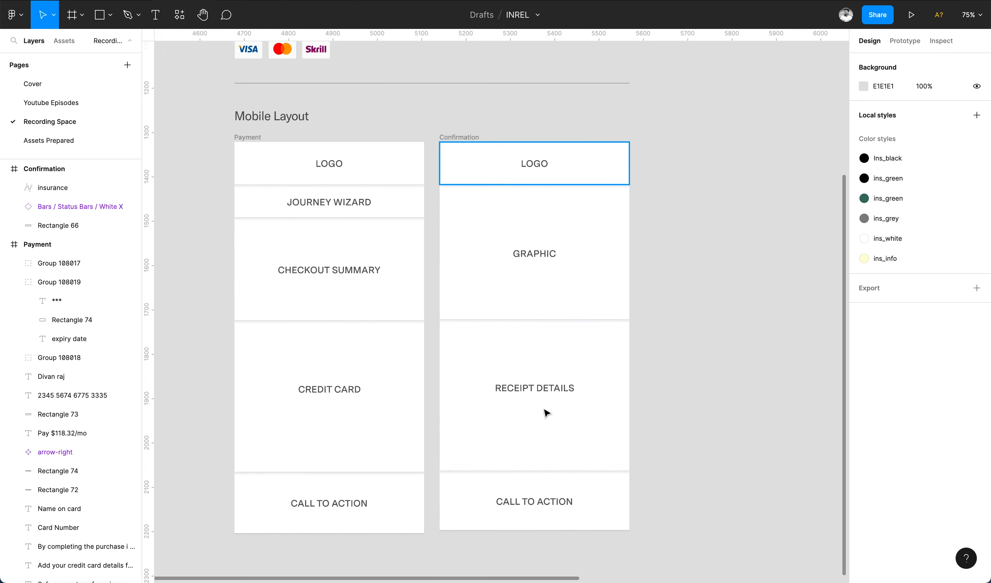
pyautogui.hscroll(3, 551, 164)
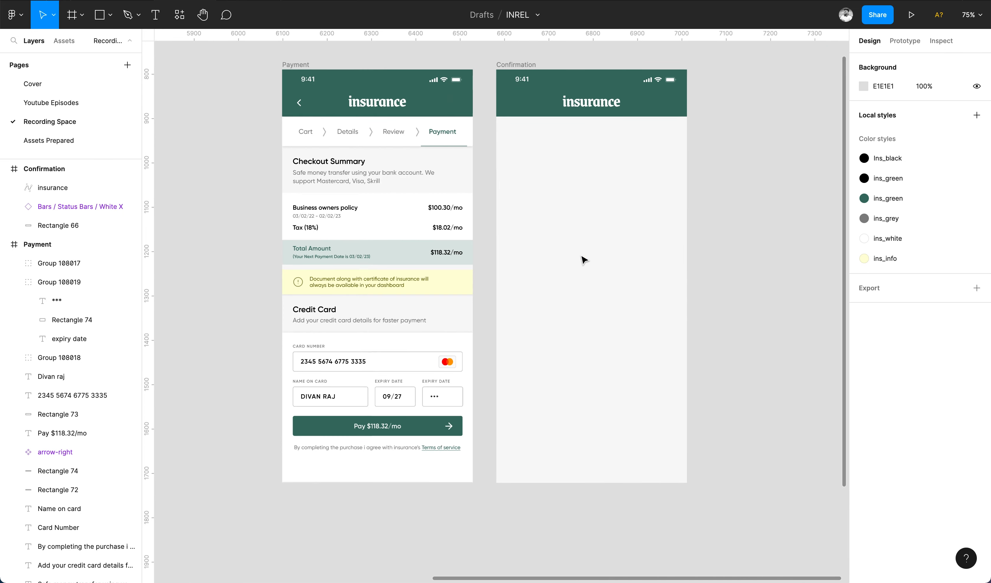
# Duplicate the green header background as a 430×319 block below the header.
pyautogui.click(659, 100)
pyautogui.press('super+d')
pyautogui.moveTo(659, 100); pyautogui.dragTo(616, 258)
# Fill the hero block with the ins_black colour style.
pyautogui.click(917, 301)
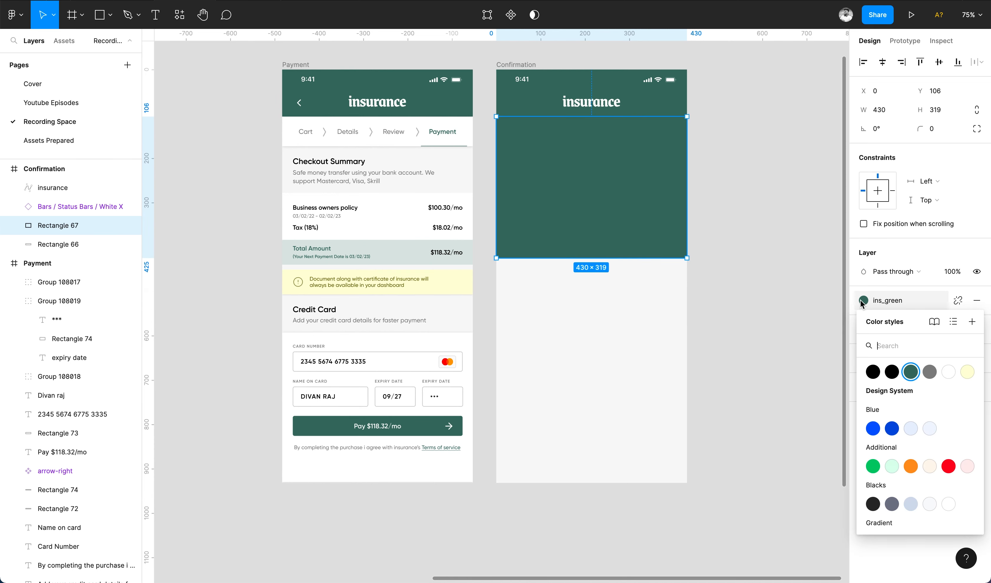
pyautogui.click(891, 371)
pyautogui.click(715, 328)
# Add the white heading 'Success! You're now covered' in the black block, centred horizontally.
pyautogui.hscroll(2, 673, 232)
pyautogui.scroll(2, 672, 232)
pyautogui.keyDown('ctrl'); pyautogui.scroll(3, 672, 233); pyautogui.keyUp('ctrl')
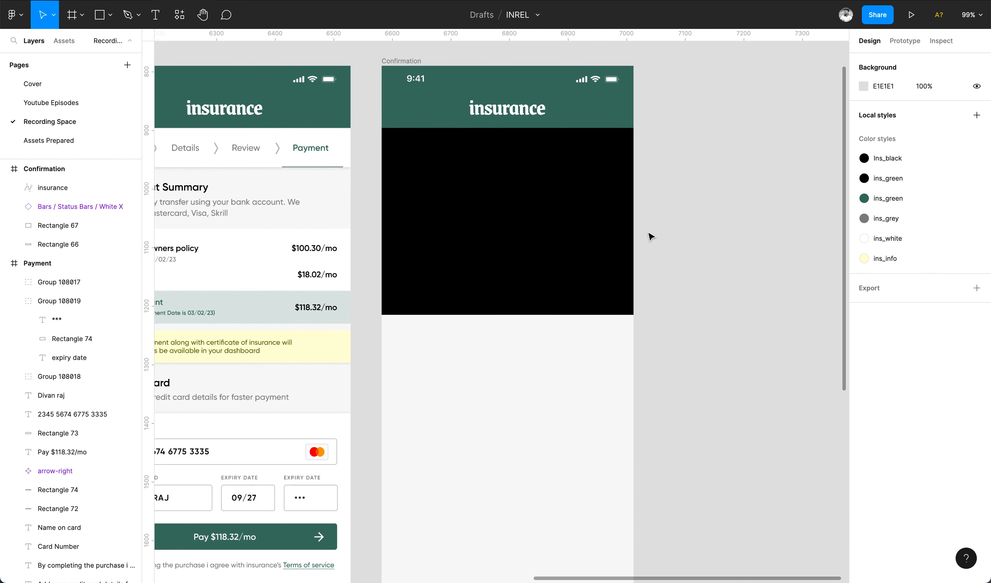
pyautogui.press('t')
pyautogui.click(447, 205)
pyautogui.write('Success! You’re now covered')
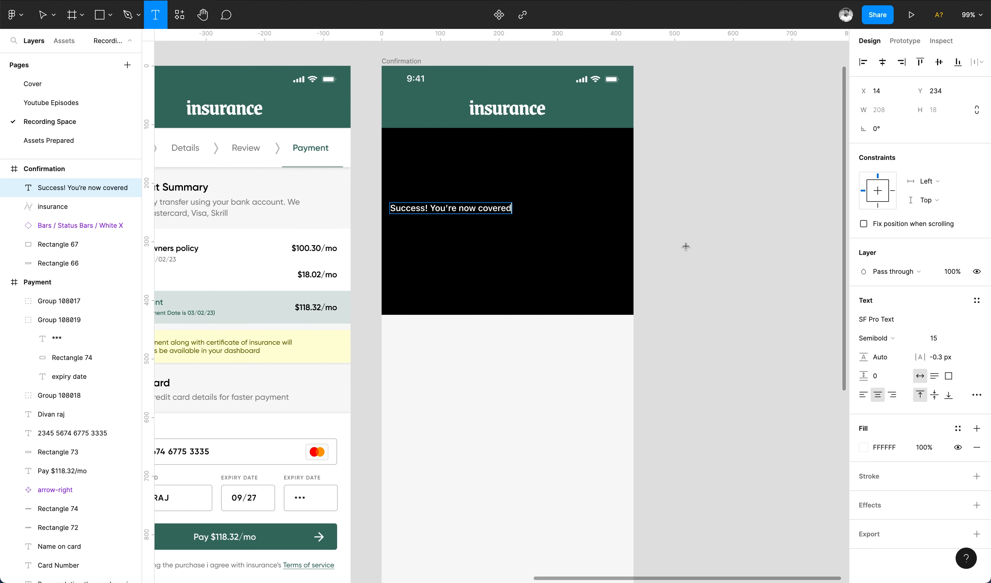
pyautogui.press('Escape')
pyautogui.click(882, 62)
# Set the heading font to Gilroy SemiBold, size 25.
pyautogui.click(897, 319)
pyautogui.press('BackSpace')
pyautogui.write('gilr')
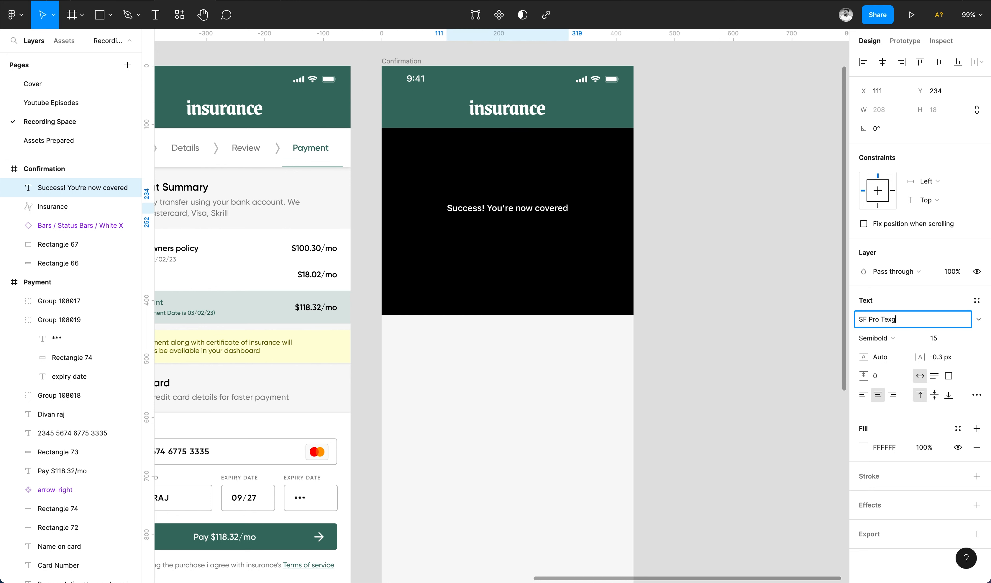
pyautogui.press('super+a')
pyautogui.press('Return')
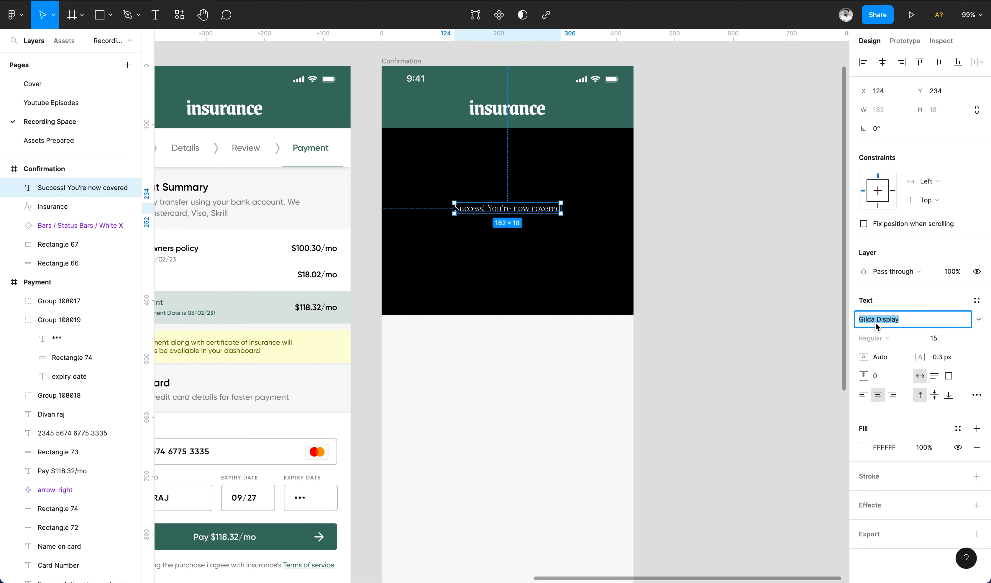
pyautogui.press('Return')
pyautogui.press('Tab')
pyautogui.write('25')
pyautogui.press('Return')
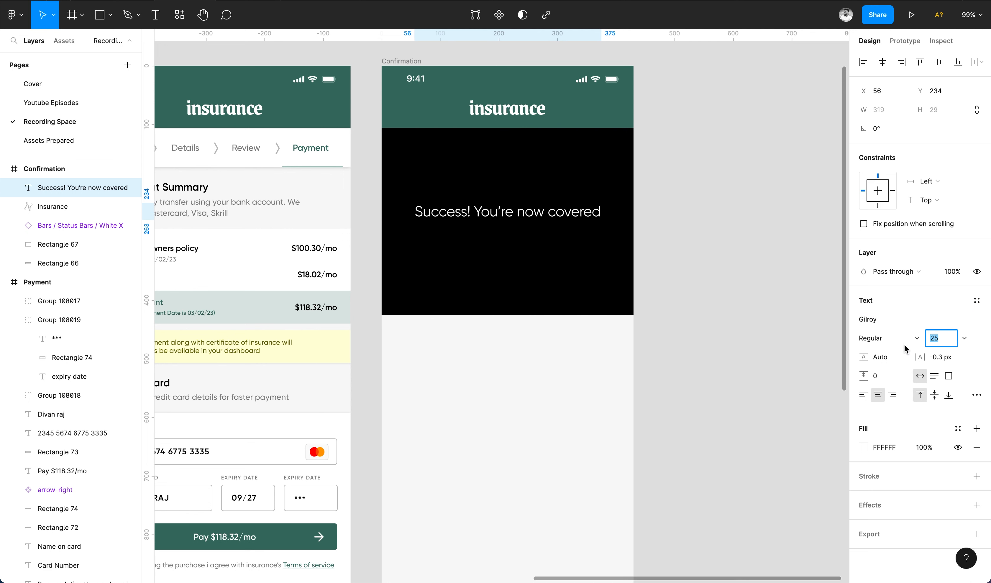
pyautogui.click(897, 338)
pyautogui.click(896, 362)
# Centre the heading within the black hero block.
pyautogui.keyDown('shift'); pyautogui.click(616, 240); pyautogui.keyUp('shift')
pyautogui.click(939, 62)
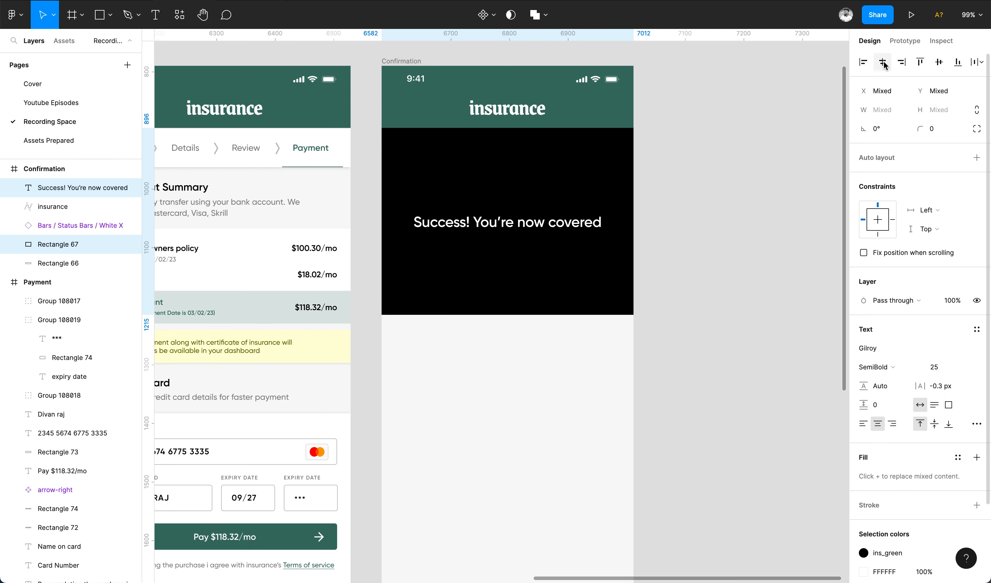
pyautogui.click(666, 277)
# Draw a curved confetti arc below the heading with a white FFFFFF stroke.
pyautogui.press('p')
pyautogui.scroll(5, 518, 242)
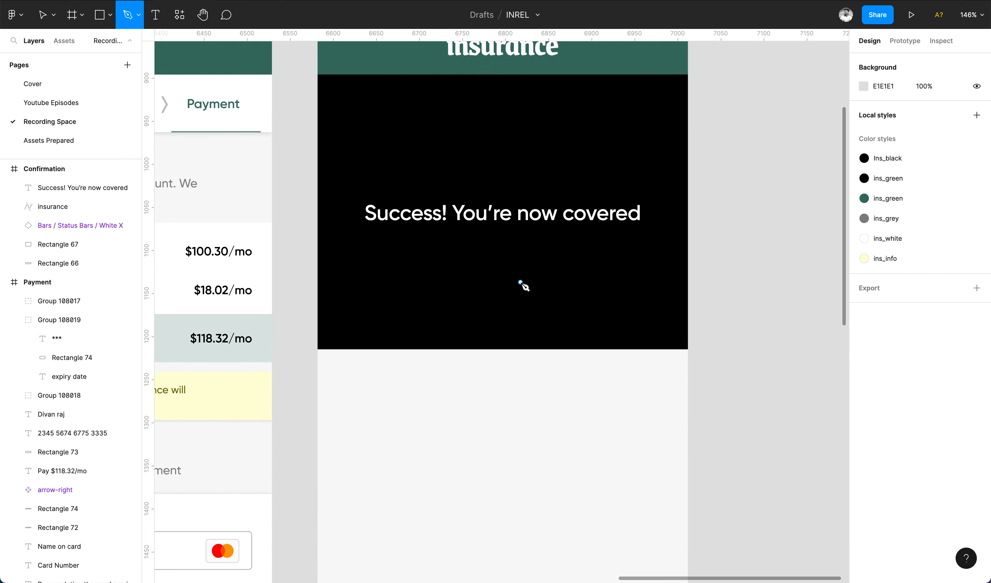
pyautogui.click(532, 262)
pyautogui.press('Escape')
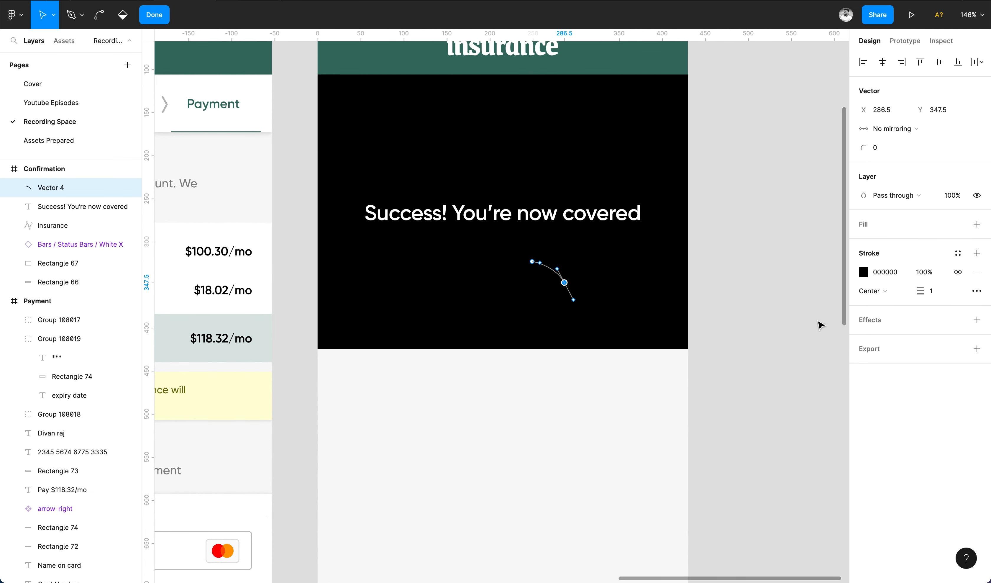
pyautogui.click(864, 272)
pyautogui.write('ffffff')
pyautogui.click(643, 287)
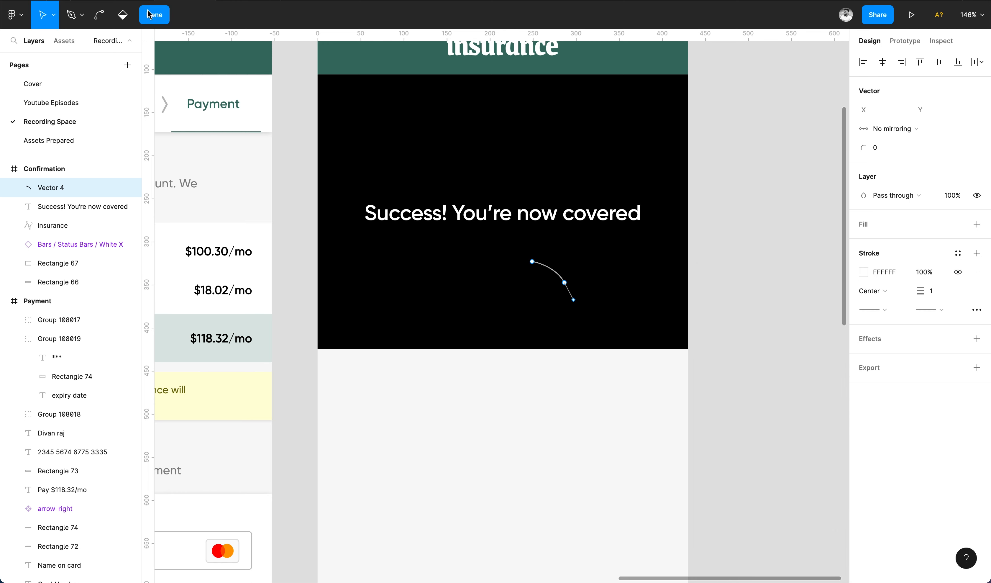
pyautogui.click(153, 14)
# Duplicate the white arc around the hero and draw a tiny 9×9 square above the heading.
pyautogui.click(557, 276)
pyautogui.hotkey('ctrl', 'd')
pyautogui.moveTo(559, 277); pyautogui.dragTo(658, 337)
pyautogui.hotkey('ctrl', 'd')
pyautogui.hotkey('ctrl', 'd')
pyautogui.hotkey('ctrl', 'd')
pyautogui.press('Escape')
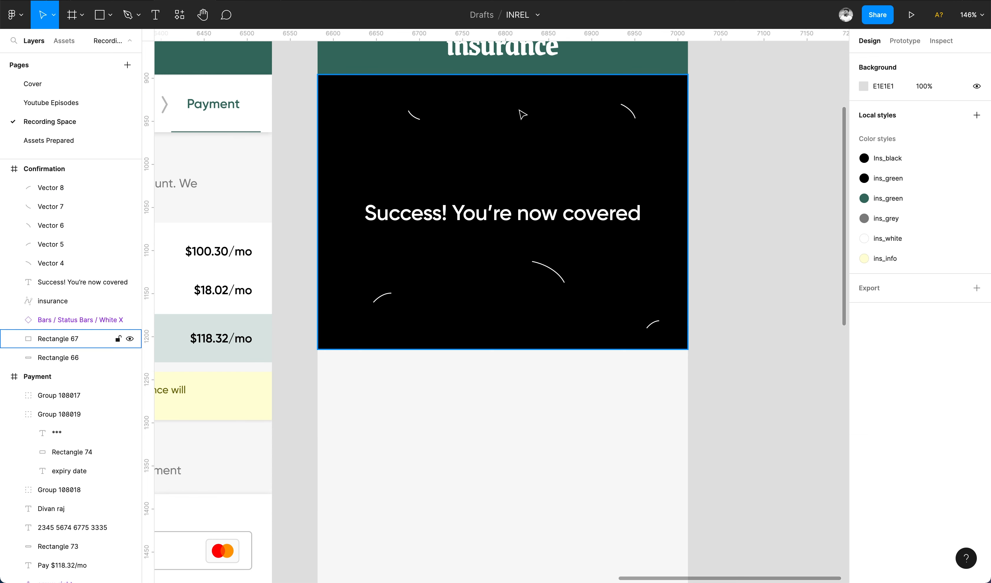
pyautogui.moveTo(471, 138); pyautogui.dragTo(479, 146)
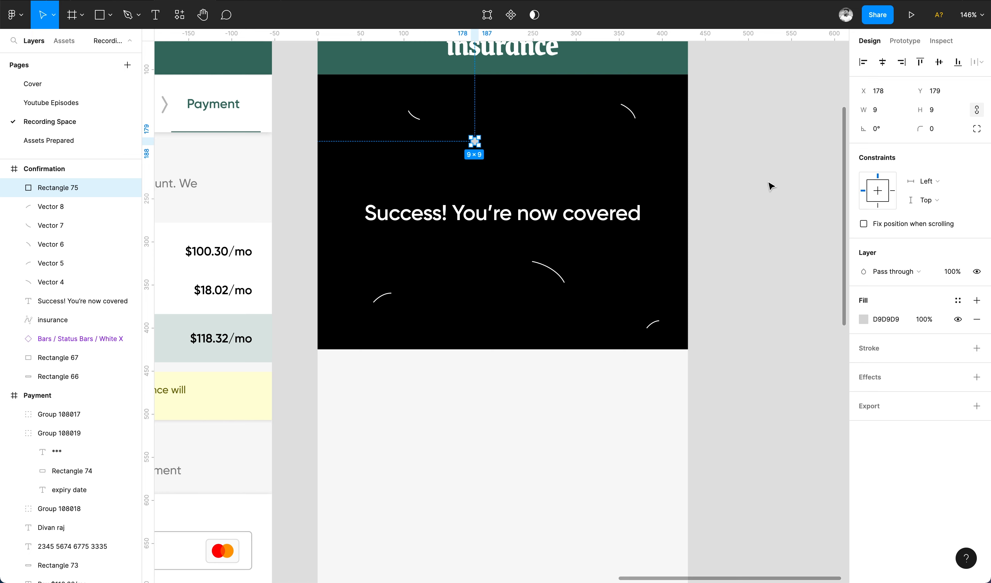
# Rotate the square 40° into a diamond and place copies right and below-left of the heading.
pyautogui.moveTo(872, 128); pyautogui.dragTo(876, 127)
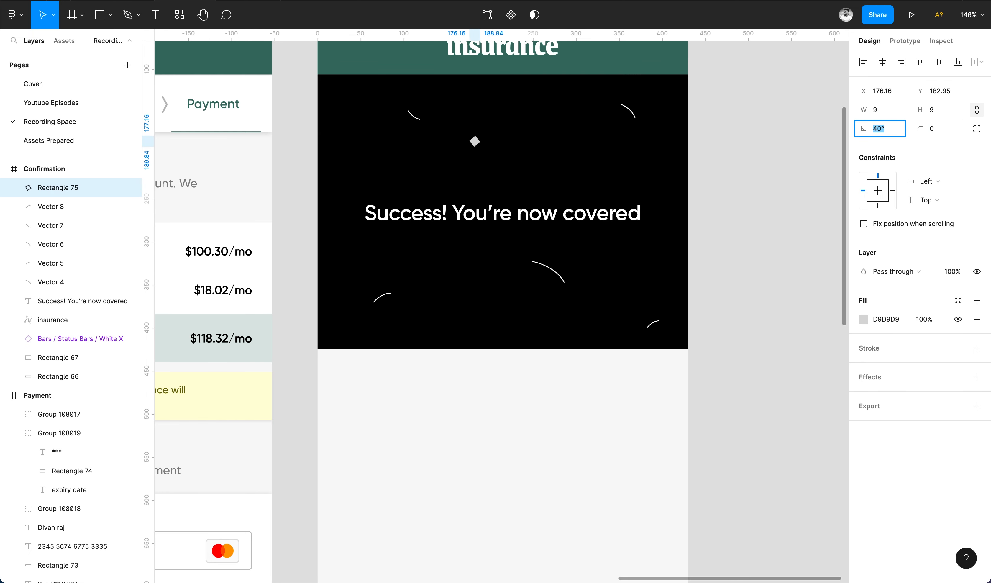
pyautogui.click(756, 170)
pyautogui.scroll(3, 579, 175)
pyautogui.click(436, 177)
pyautogui.moveTo(436, 177); pyautogui.dragTo(372, 388)
pyautogui.scroll(5, 546, 129)
pyautogui.scroll(-3, 546, 129)
pyautogui.scroll(5, 373, 406)
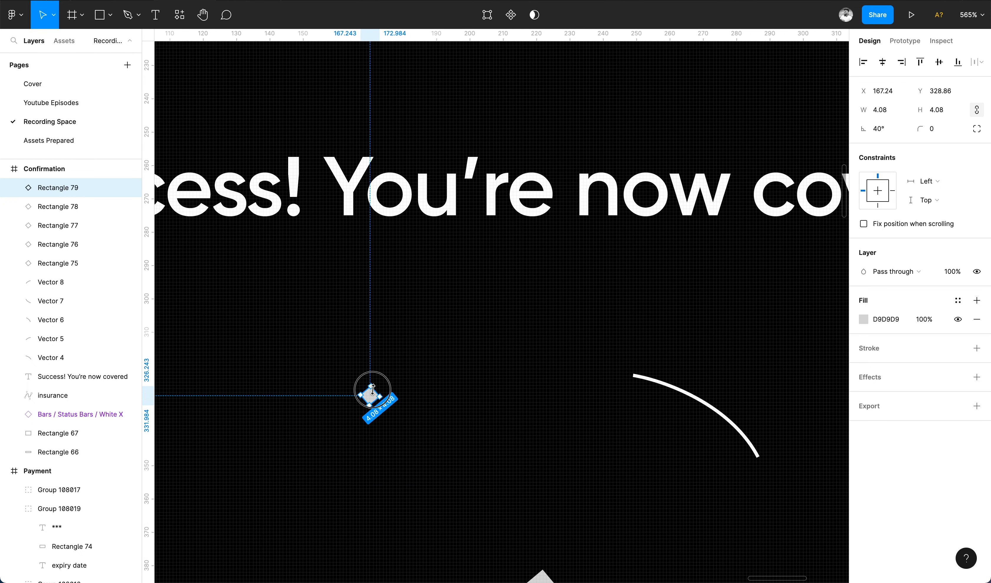
pyautogui.scroll(-4, 373, 388)
pyautogui.hscroll(-1, 377, 393)
pyautogui.moveTo(465, 381); pyautogui.dragTo(332, 354)
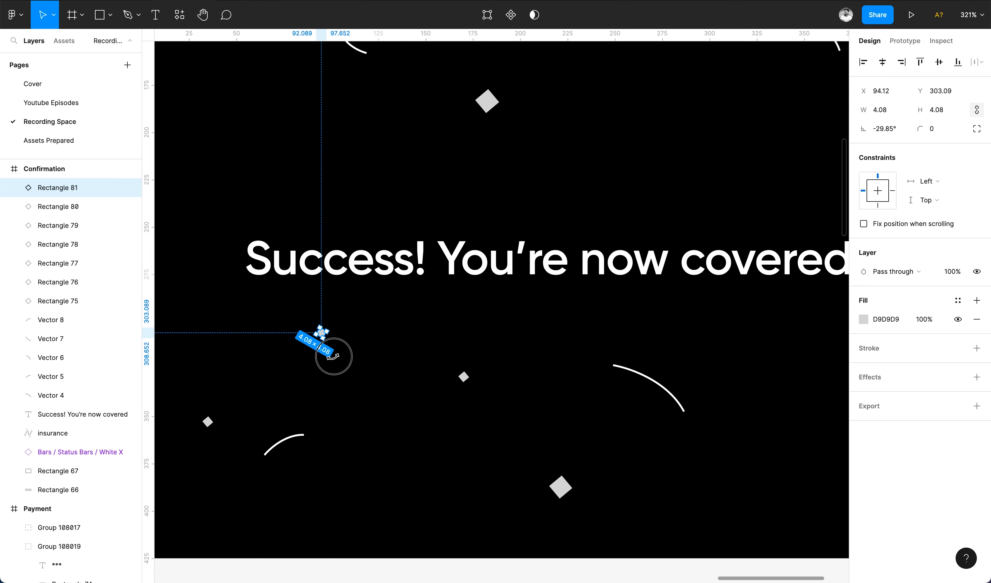
# Place another diamond copy near the top left of the hero.
pyautogui.click(464, 376)
pyautogui.scroll(-3, 452, 395)
pyautogui.moveTo(474, 203); pyautogui.dragTo(310, 191)
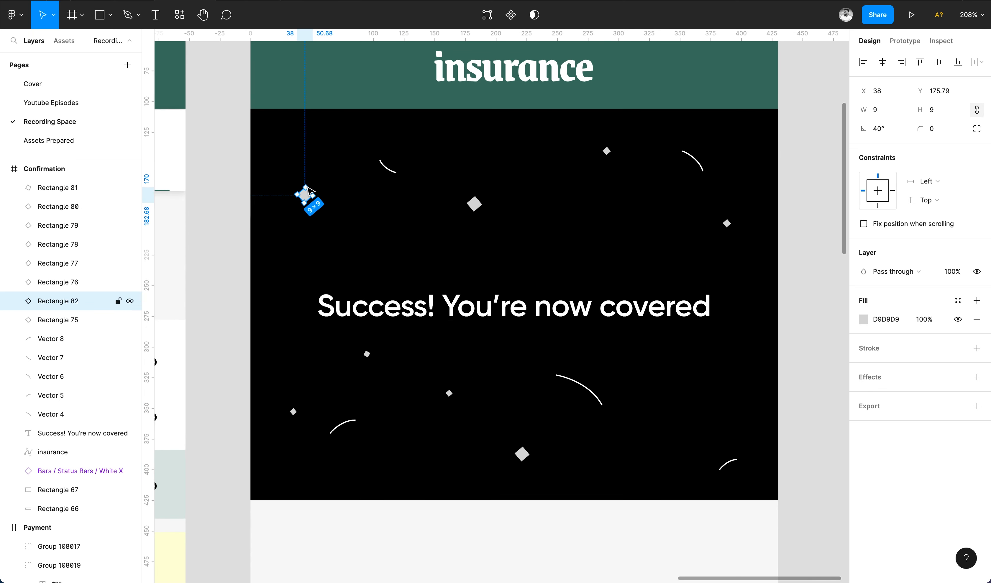
pyautogui.press('Escape')
pyautogui.click(306, 189)
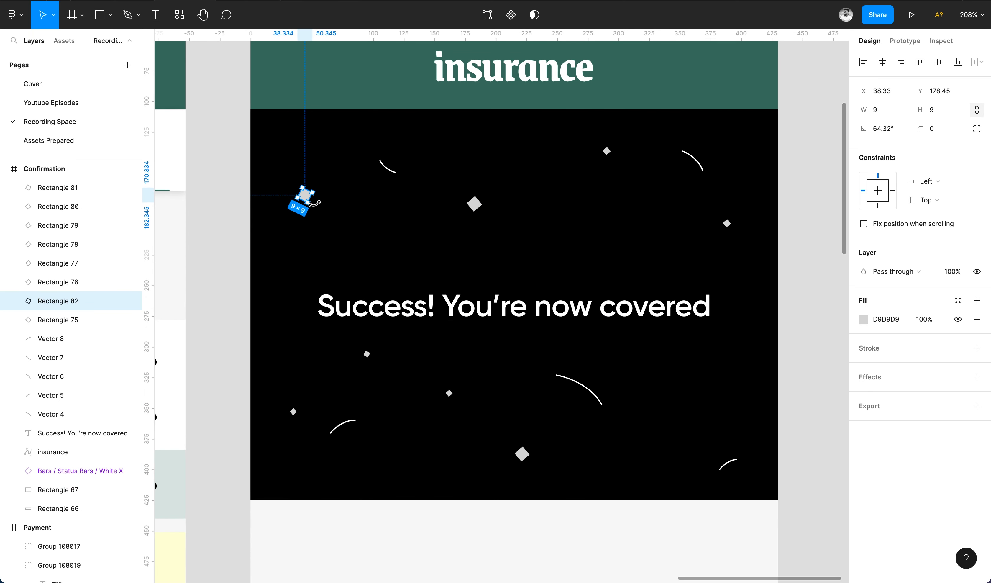
pyautogui.click(564, 257)
pyautogui.scroll(-3, 565, 257)
pyautogui.click(51, 377)
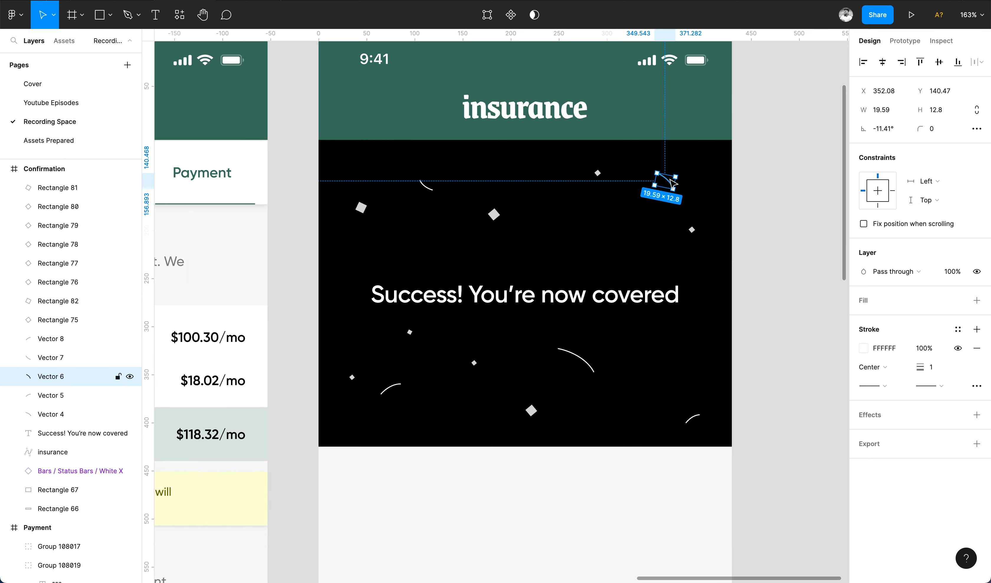
# Recolour the top-right arc bright green and the top-left arc teal-green.
pyautogui.click(866, 348)
pyautogui.click(771, 442)
pyautogui.click(835, 282)
pyautogui.click(427, 186)
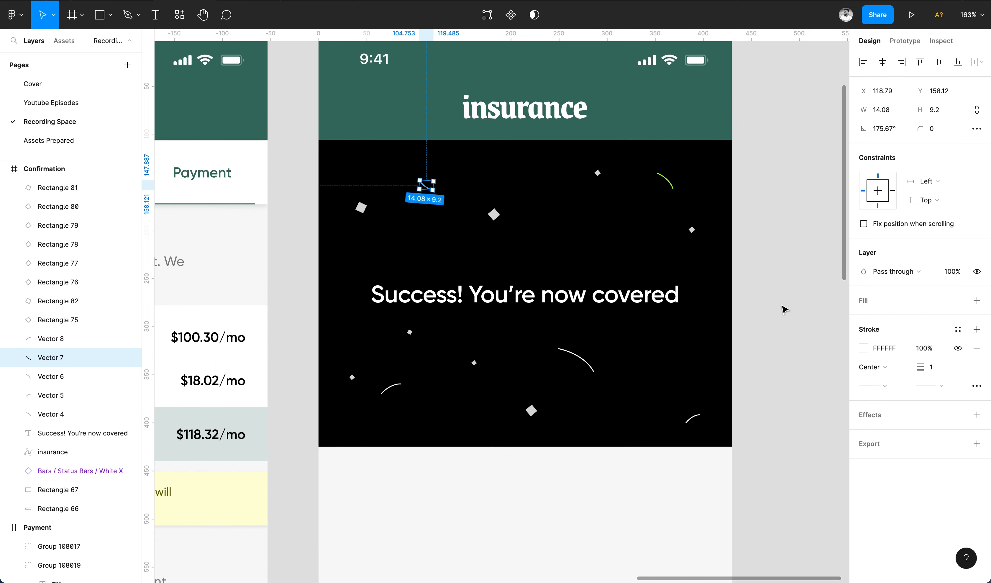
pyautogui.click(863, 348)
pyautogui.click(803, 365)
# Make the arc below the heading magenta and the lower-left arc teal.
pyautogui.click(576, 355)
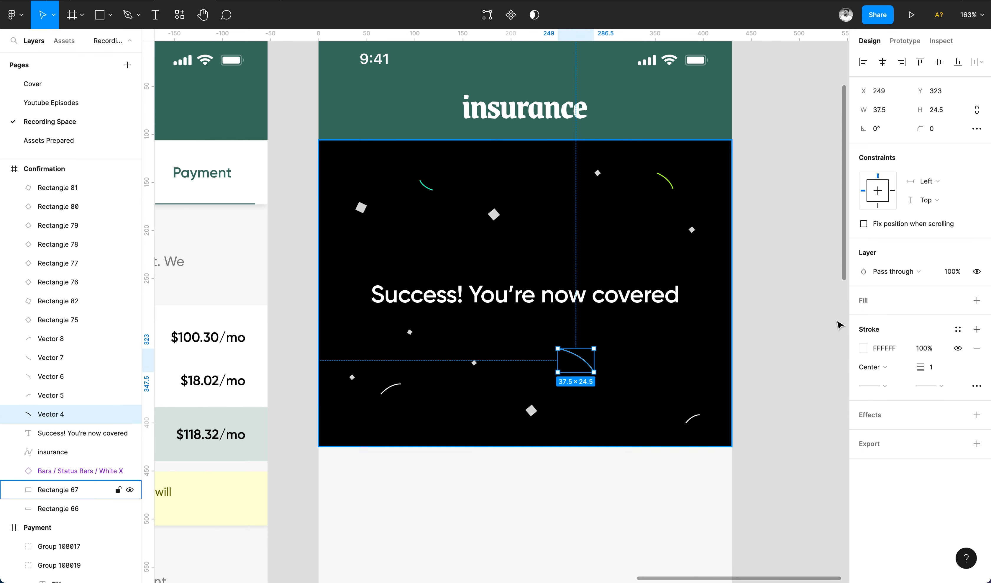
pyautogui.click(864, 349)
pyautogui.click(810, 442)
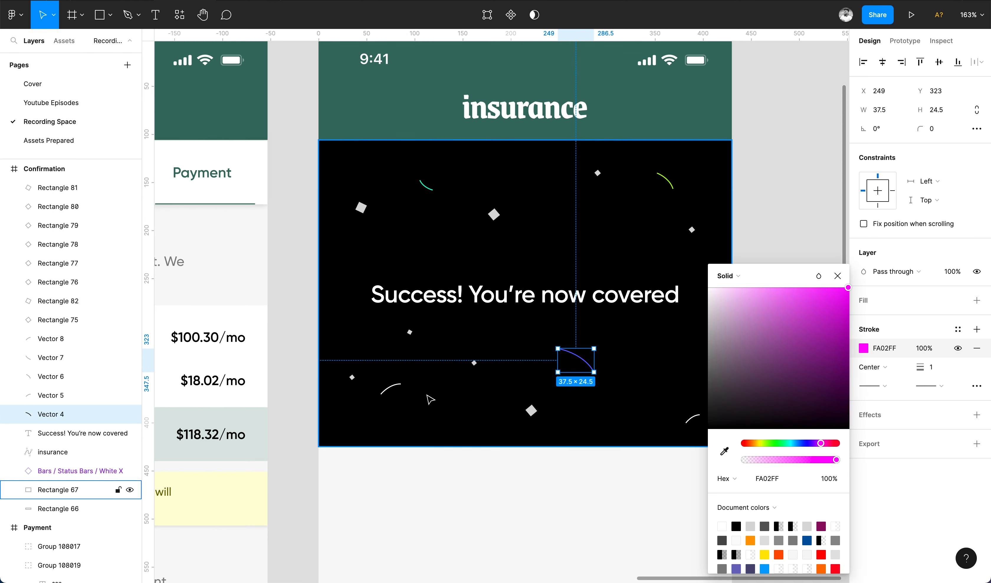
pyautogui.click(391, 387)
pyautogui.click(865, 349)
pyautogui.click(788, 443)
pyautogui.click(777, 325)
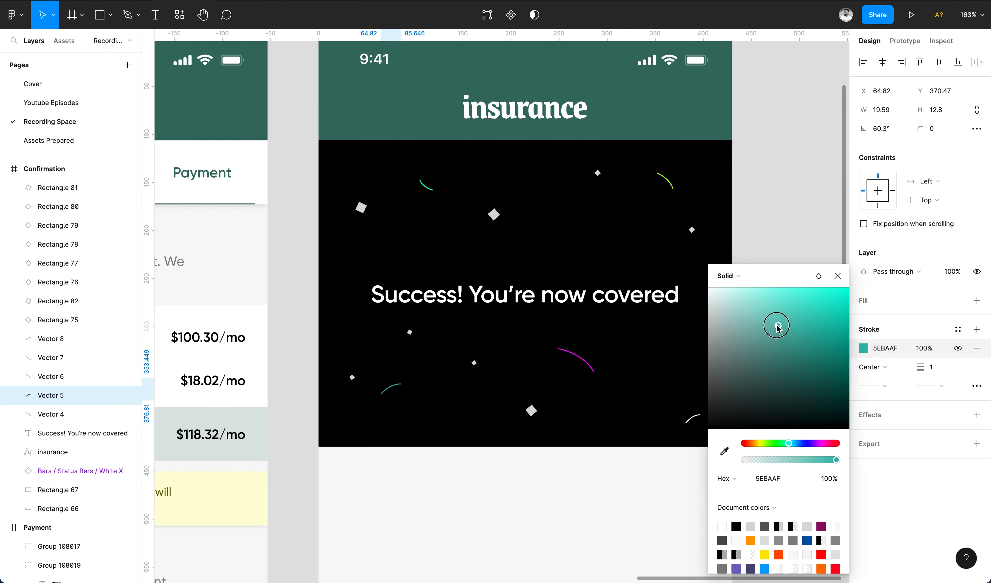
pyautogui.click(838, 276)
# Change the diamond near the right edge to a magenta fill.
pyautogui.click(58, 281)
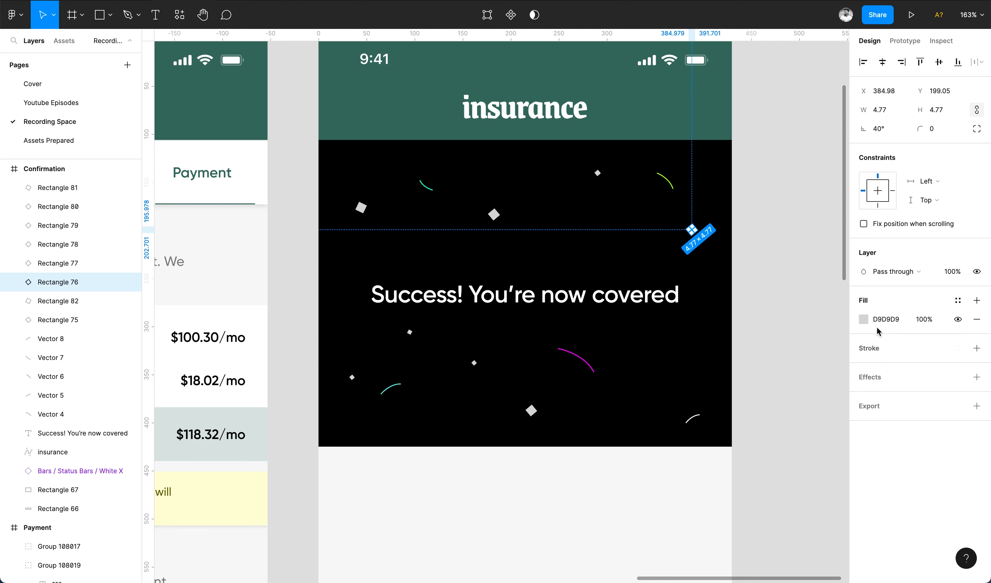
pyautogui.click(863, 319)
pyautogui.click(831, 326)
pyautogui.click(822, 443)
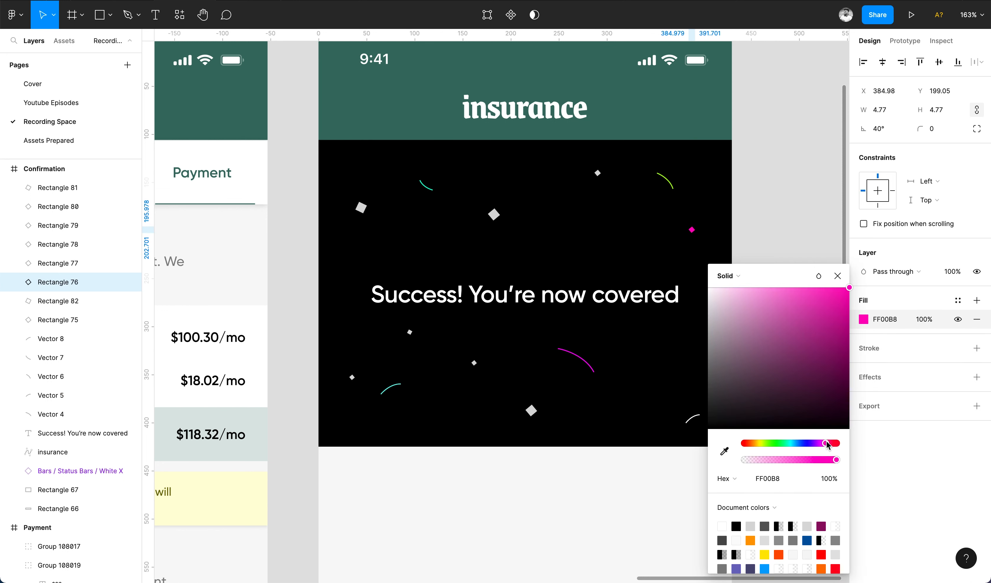
pyautogui.click(409, 332)
pyautogui.click(864, 319)
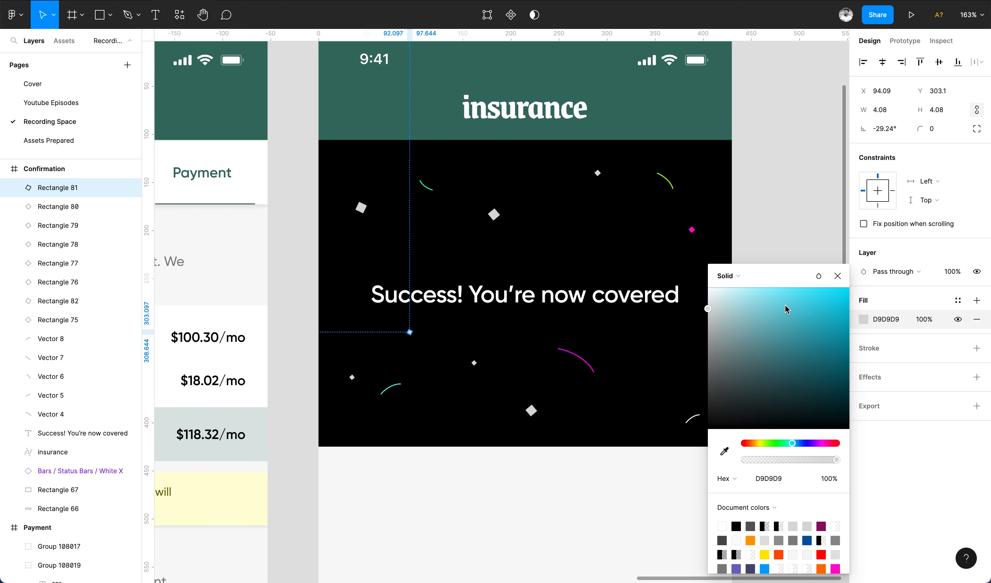
# Fill one confetti diamond bright blue and another green.
pyautogui.click(360, 207)
pyautogui.click(864, 319)
pyautogui.click(799, 443)
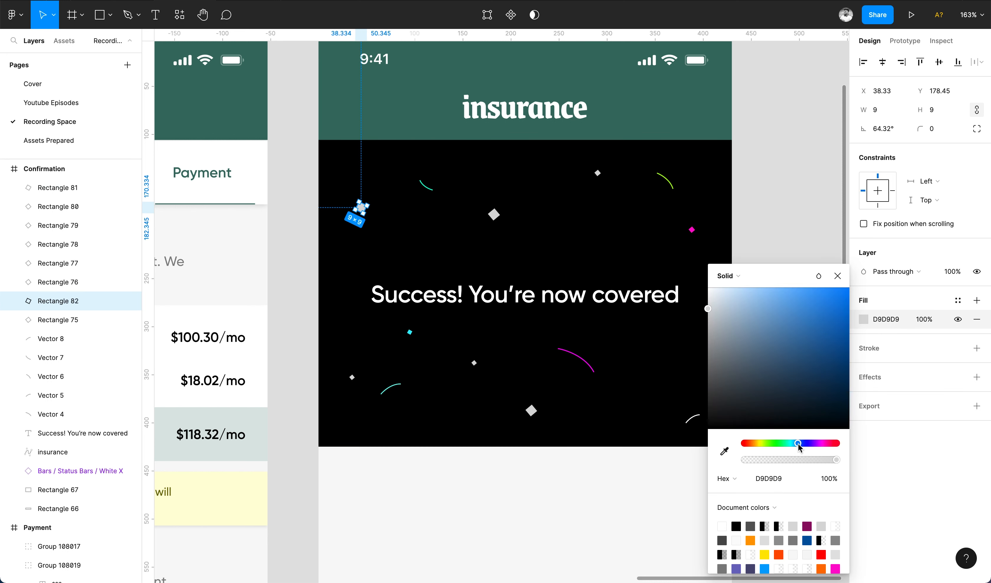
pyautogui.moveTo(818, 291); pyautogui.dragTo(819, 275)
pyautogui.click(352, 377)
pyautogui.click(864, 319)
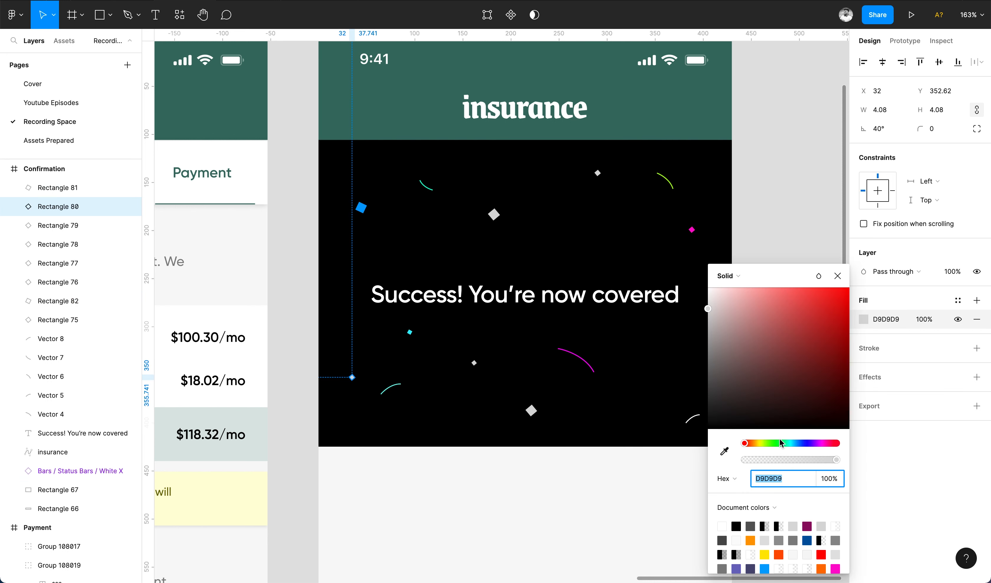
pyautogui.click(766, 443)
pyautogui.click(821, 309)
# Copy the bottom white diamond's styling and paste it onto the top-right diamond.
pyautogui.click(837, 275)
pyautogui.moveTo(530, 410); pyautogui.dragTo(553, 411)
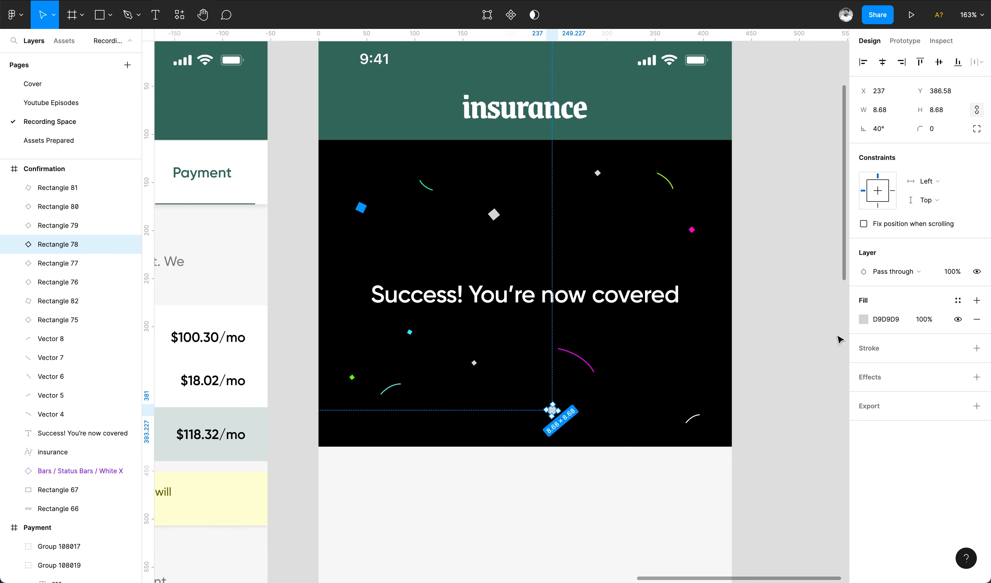
pyautogui.click(864, 319)
pyautogui.press('alt+super+c')
pyautogui.click(494, 215)
pyautogui.press('alt+super+v')
pyautogui.click(598, 172)
pyautogui.press('alt+super+v')
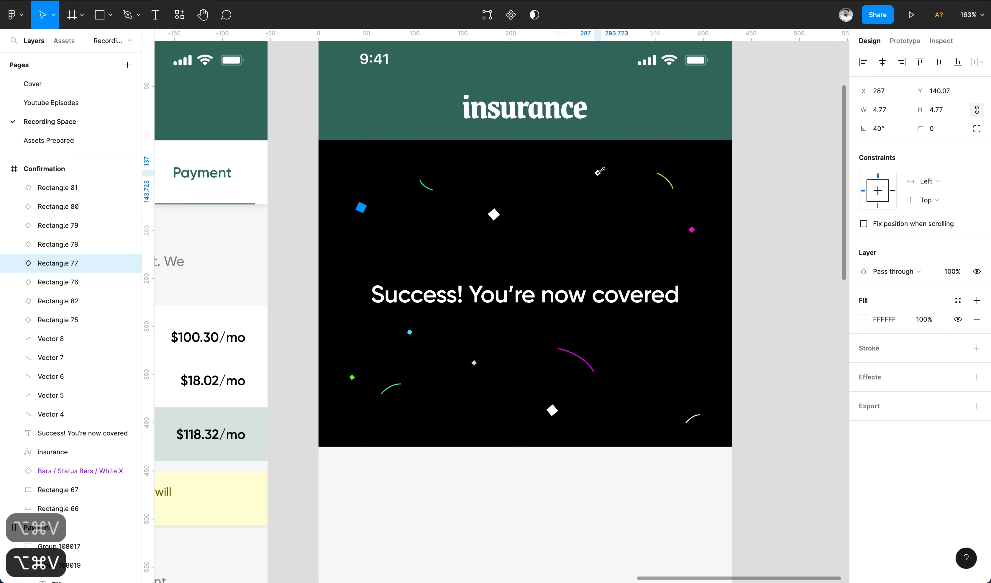
# Give the top-right diamond 60% fill opacity and make the centre diamond white.
pyautogui.click(922, 319)
pyautogui.write('60')
pyautogui.press('Return')
pyautogui.click(472, 366)
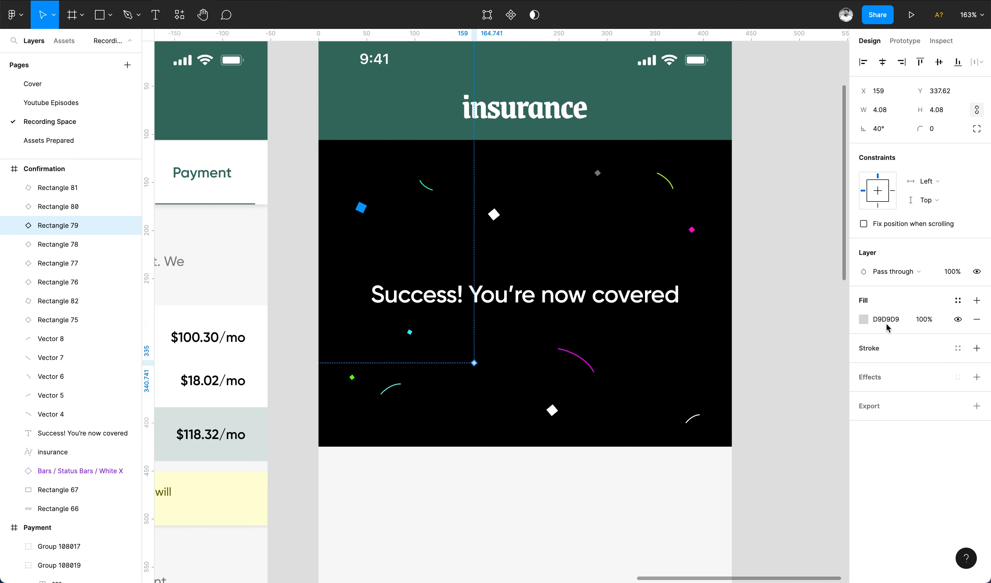
pyautogui.press('alt+super+v')
pyautogui.click(924, 319)
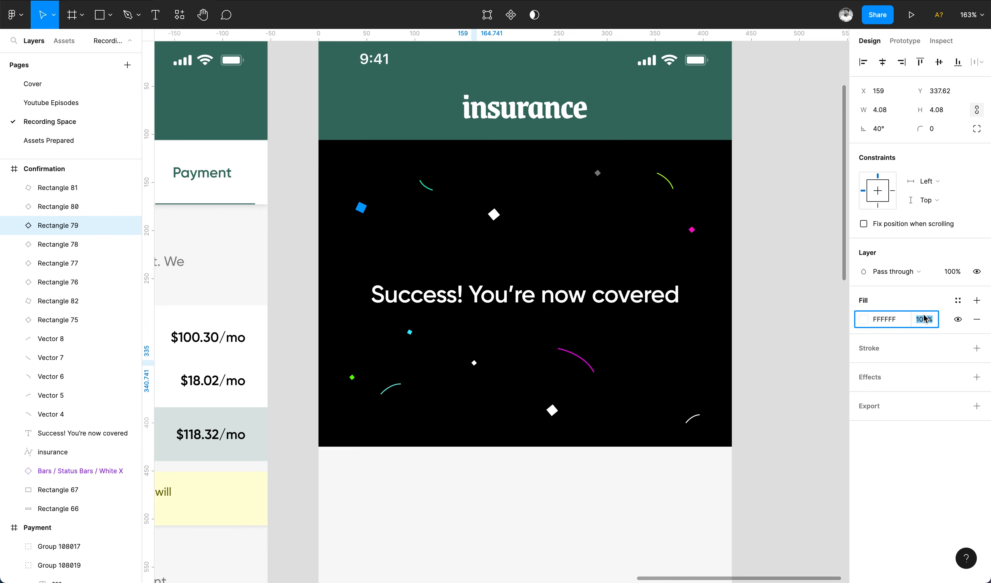
pyautogui.click(776, 345)
pyautogui.scroll(-5, 777, 339)
# Nudge the Success heading slightly upward and save the file.
pyautogui.scroll(3, 688, 279)
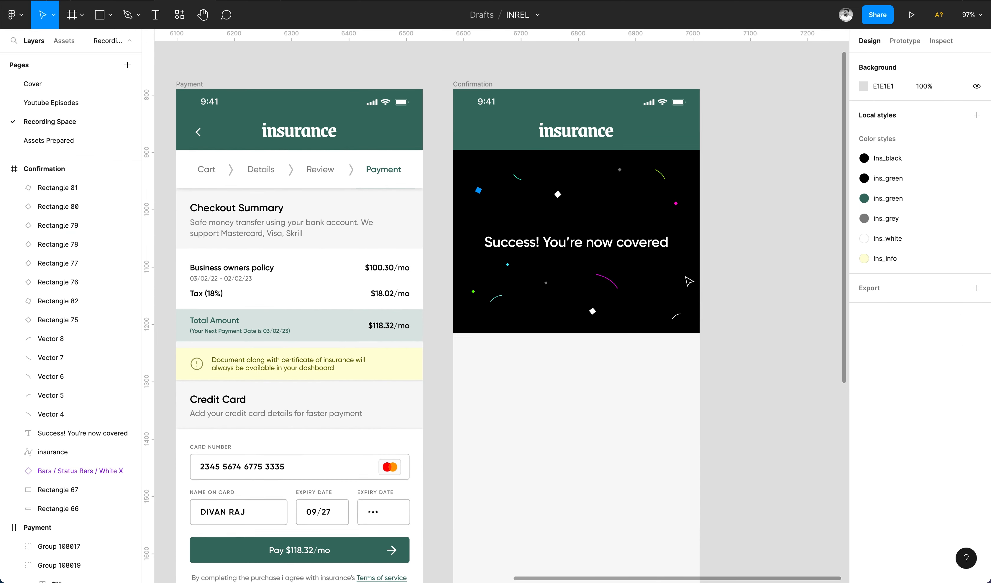
pyautogui.click(657, 242)
pyautogui.click(689, 233)
pyautogui.moveTo(645, 243); pyautogui.dragTo(646, 240)
pyautogui.press('super+s')
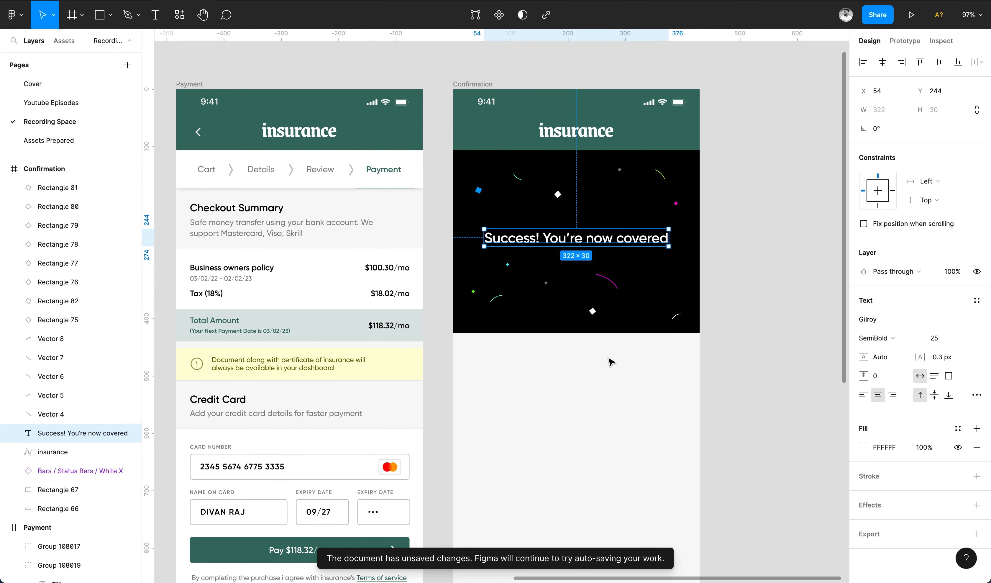
pyautogui.click(610, 362)
pyautogui.scroll(-3, 605, 363)
# Copy the Checkout Summary description into Confirmation, centre-aligned below the black hero.
pyautogui.click(272, 179)
pyautogui.press('super+c')
pyautogui.scroll(3, 560, 160)
pyautogui.click(465, 75)
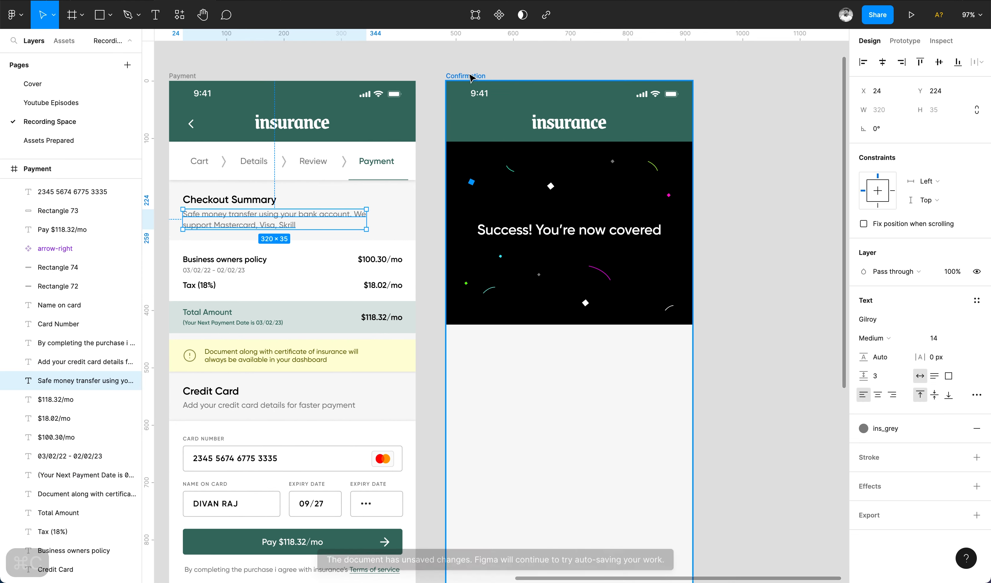
pyautogui.press('super+v')
pyautogui.click(878, 394)
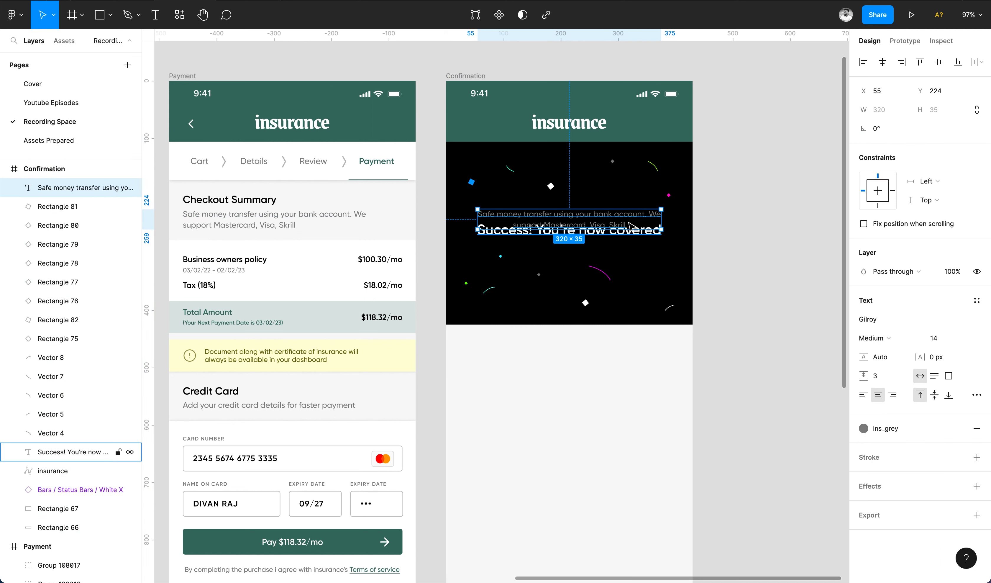
pyautogui.moveTo(631, 226); pyautogui.dragTo(630, 355)
# Rewrite the text to say payment succeeded and the receipt and insurance copy go to your email.
pyautogui.press('Return')
pyautogui.write('Y')
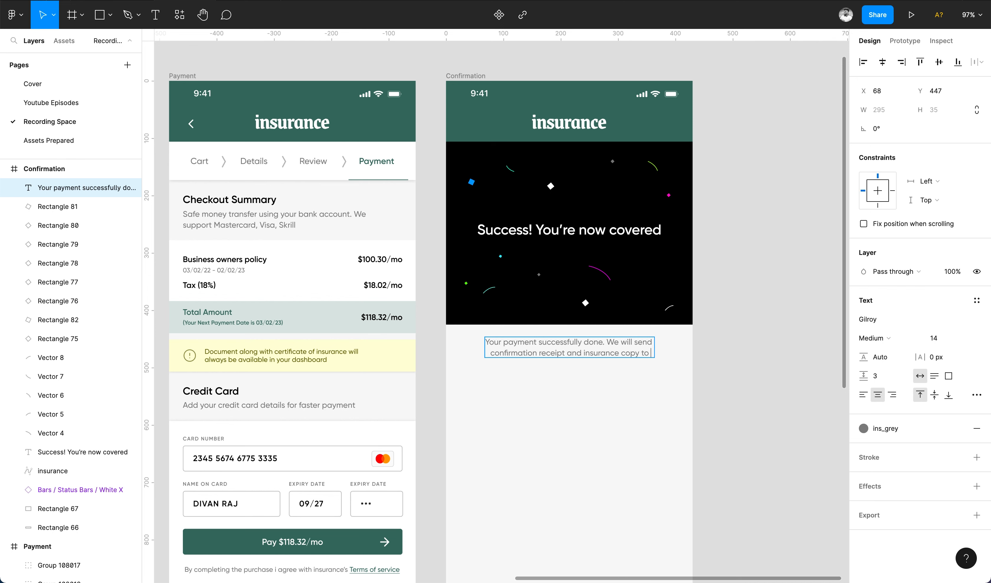
pyautogui.write('your email')
pyautogui.press('Escape')
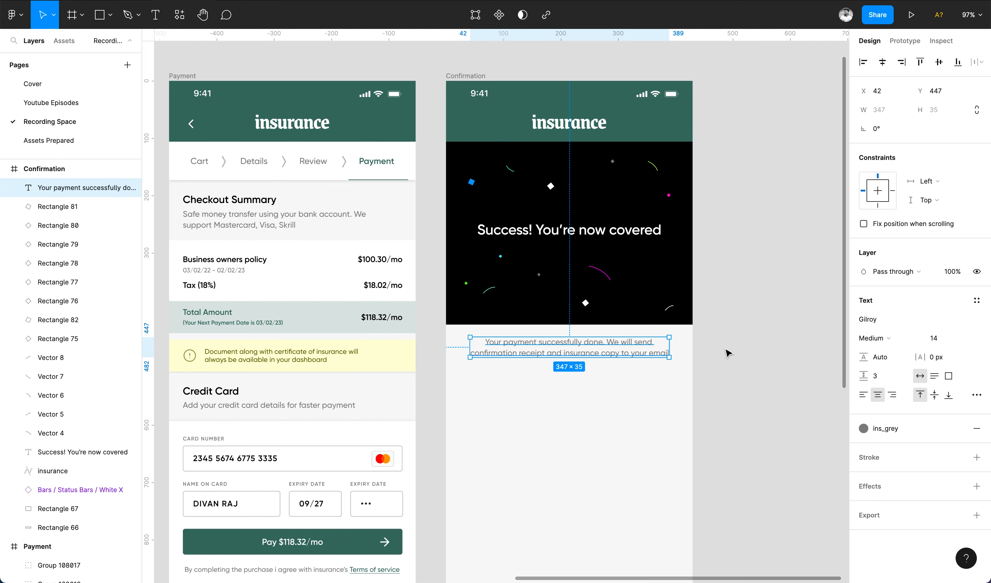
pyautogui.click(727, 352)
pyautogui.scroll(-3, 726, 352)
# Draw a 430×212 rectangle under the message and sample a light fill from the canvas.
pyautogui.press('r')
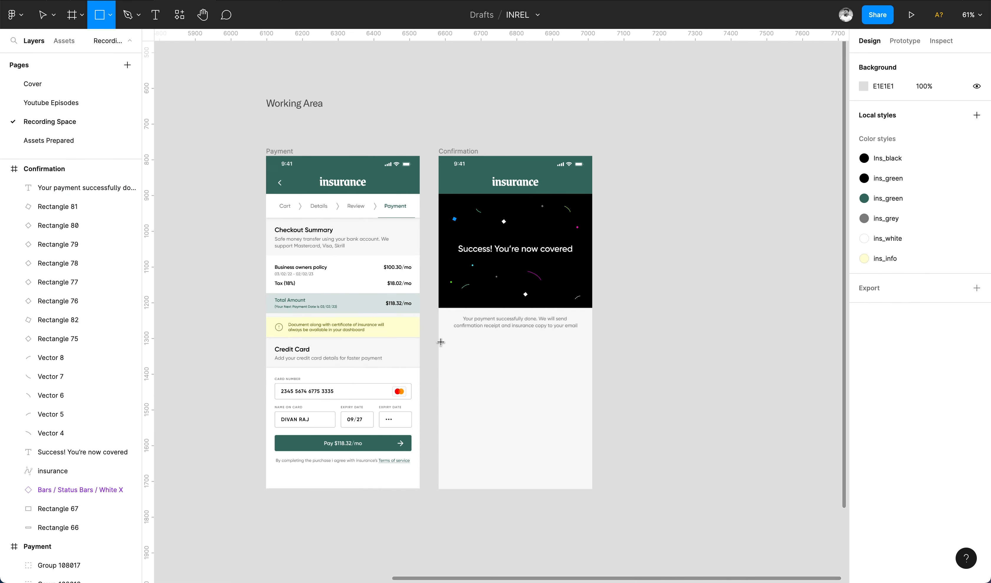
pyautogui.hscroll(-10, 441, 342)
pyautogui.scroll(-4, 441, 341)
pyautogui.scroll(3, 411, 419)
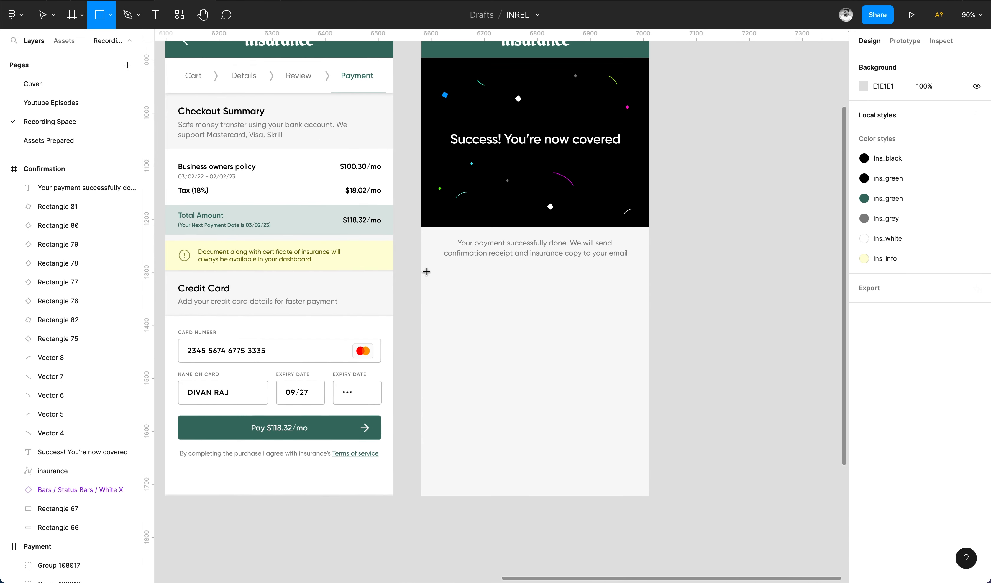
pyautogui.moveTo(421, 267); pyautogui.dragTo(649, 379)
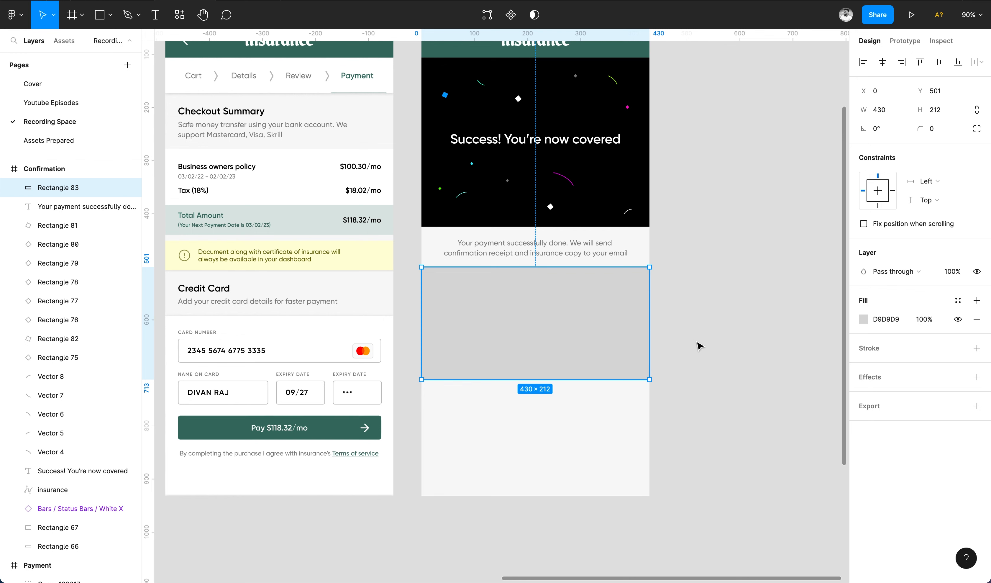
pyautogui.click(863, 320)
pyautogui.click(724, 451)
# Give the receipt panel a slightly tinted light background fill.
pyautogui.click(350, 288)
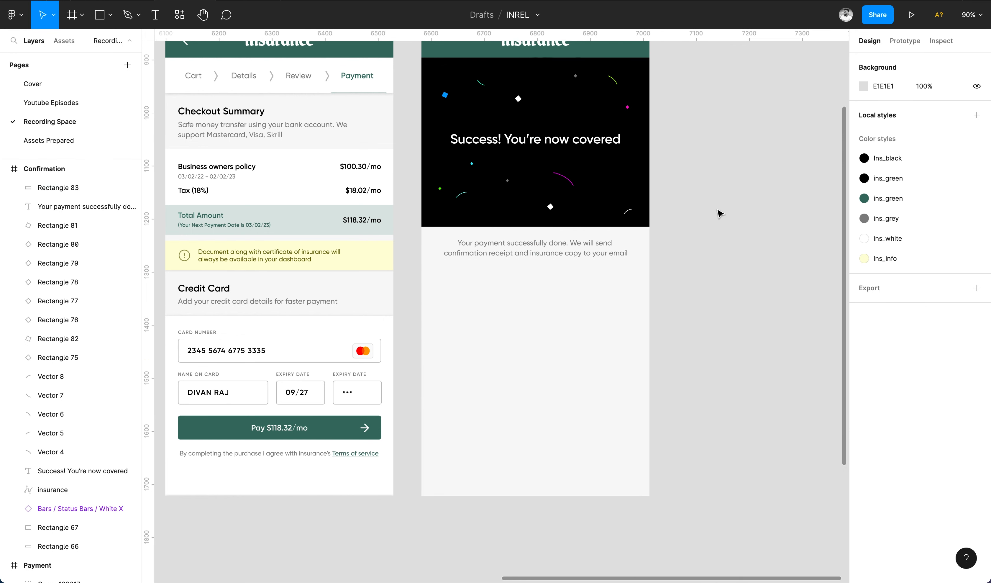
pyautogui.click(864, 319)
pyautogui.click(710, 297)
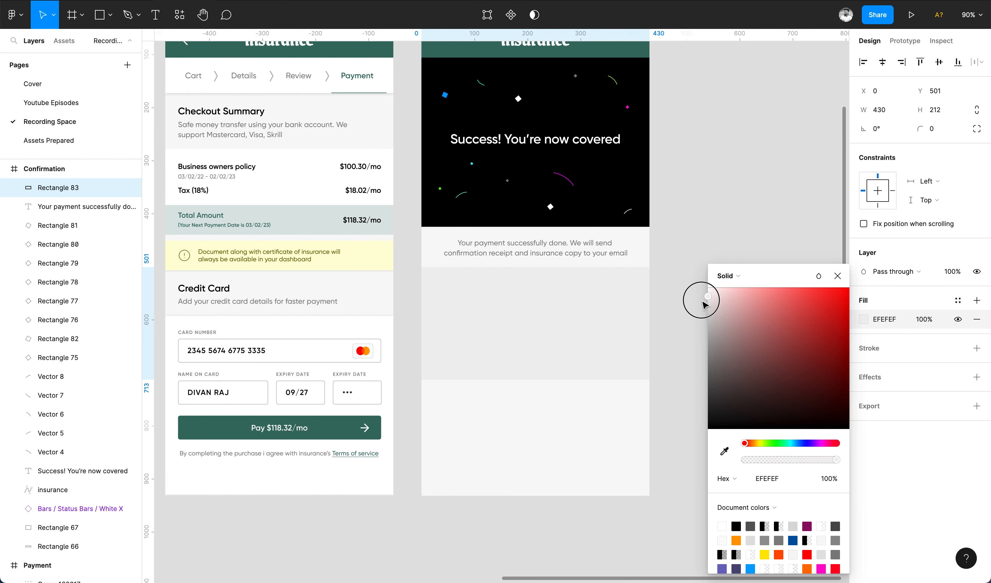
pyautogui.click(708, 334)
# Copy the payment message onto the panel as a 'Transcaction Number' label on its left.
pyautogui.scroll(3, 708, 334)
pyautogui.click(511, 232)
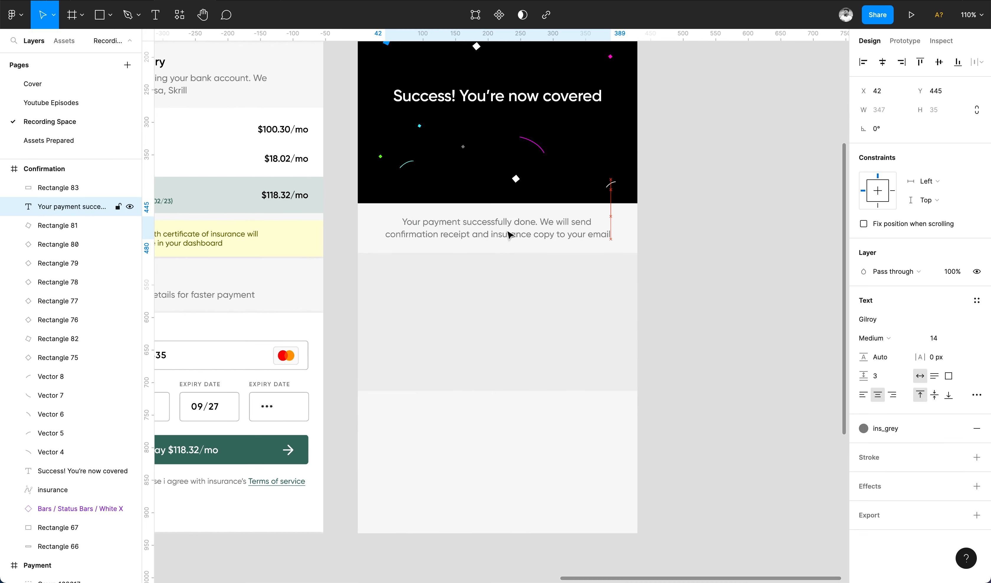
pyautogui.moveTo(508, 232); pyautogui.dragTo(496, 276)
pyautogui.press('super+x')
pyautogui.click(497, 276)
pyautogui.press('super+v')
pyautogui.scroll(3, 497, 275)
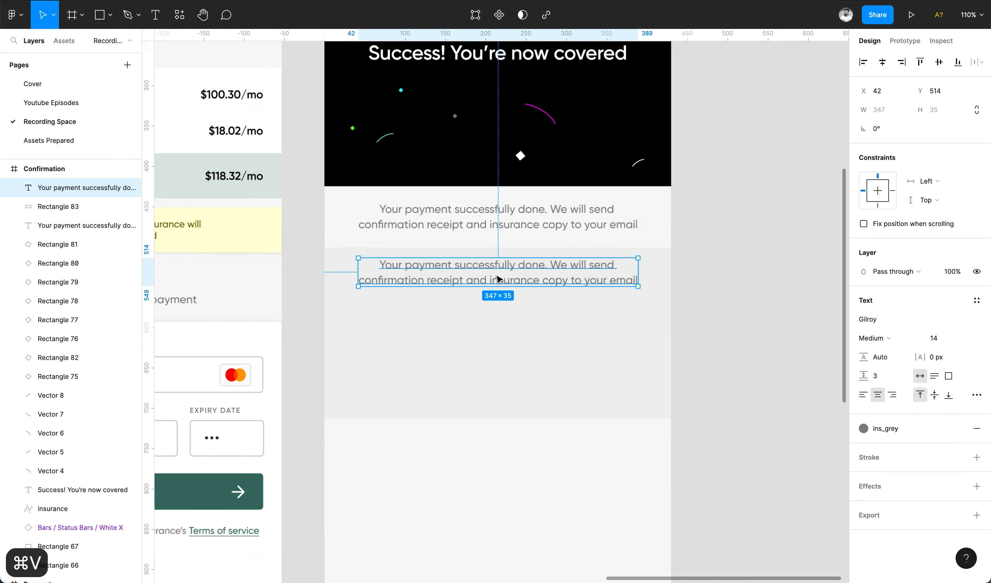
pyautogui.doubleClick(496, 274)
pyautogui.write('Transc')
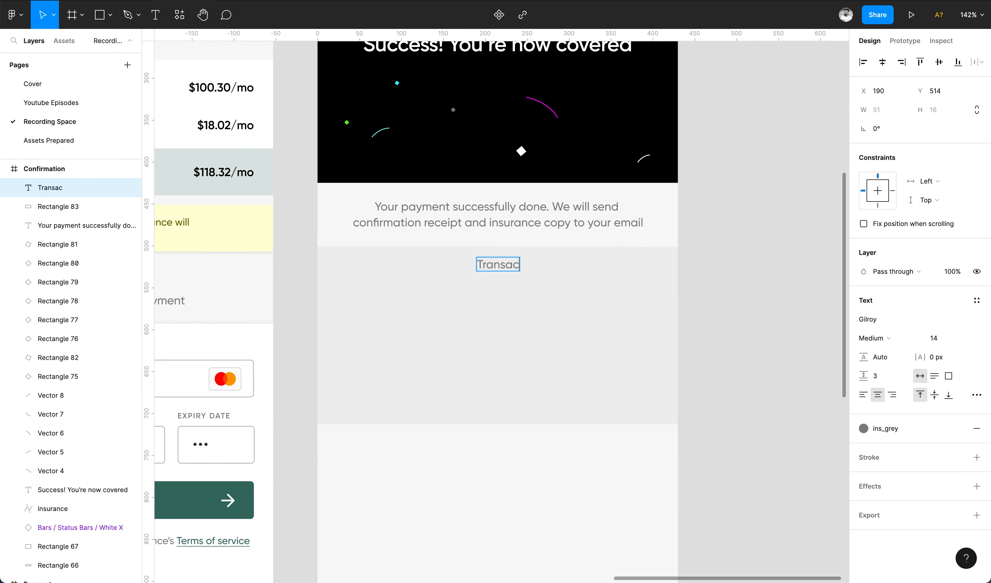
pyautogui.write('action Number')
pyautogui.press('Escape')
pyautogui.moveTo(531, 268); pyautogui.dragTo(583, 275)
# Add a right-aligned, ins_black 'ID' value opposite the Transaction Number label.
pyautogui.click(881, 428)
pyautogui.click(760, 320)
pyautogui.click(892, 395)
pyautogui.click(880, 425)
pyautogui.click(872, 421)
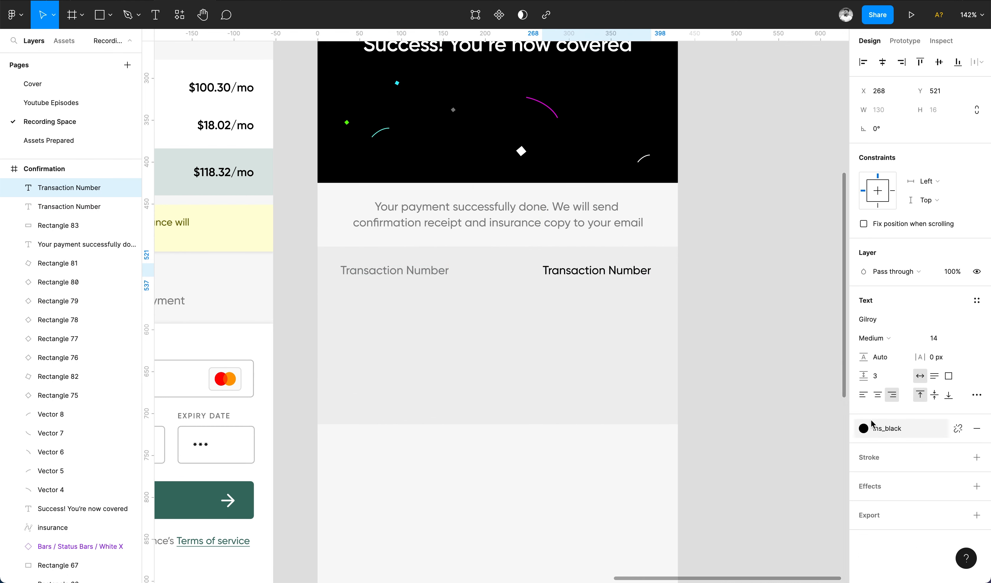
pyautogui.doubleClick(639, 273)
pyautogui.write('ID874737844943')
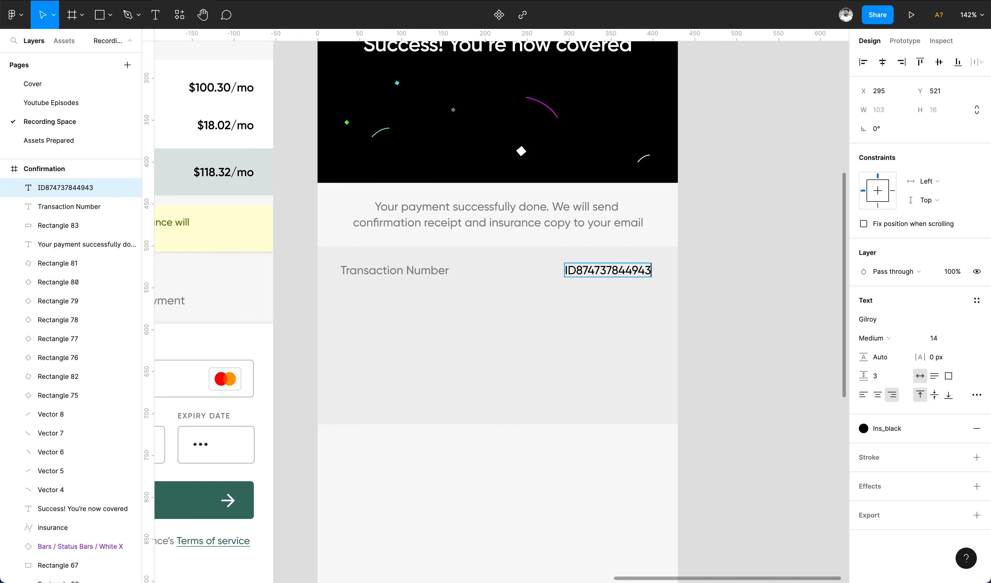
pyautogui.press('Escape')
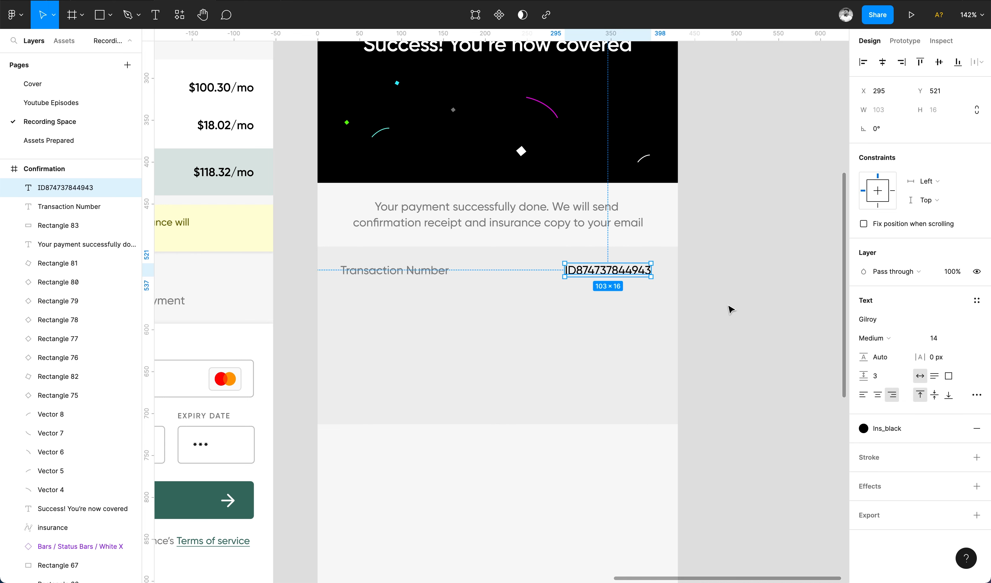
# Duplicate the label-and-value row to make four stacked receipt rows.
pyautogui.keyDown('shift'); pyautogui.click(389, 270); pyautogui.keyUp('shift')
pyautogui.hotkey('ctrl', 'd')
pyautogui.moveTo(389, 270); pyautogui.dragTo(387, 296)
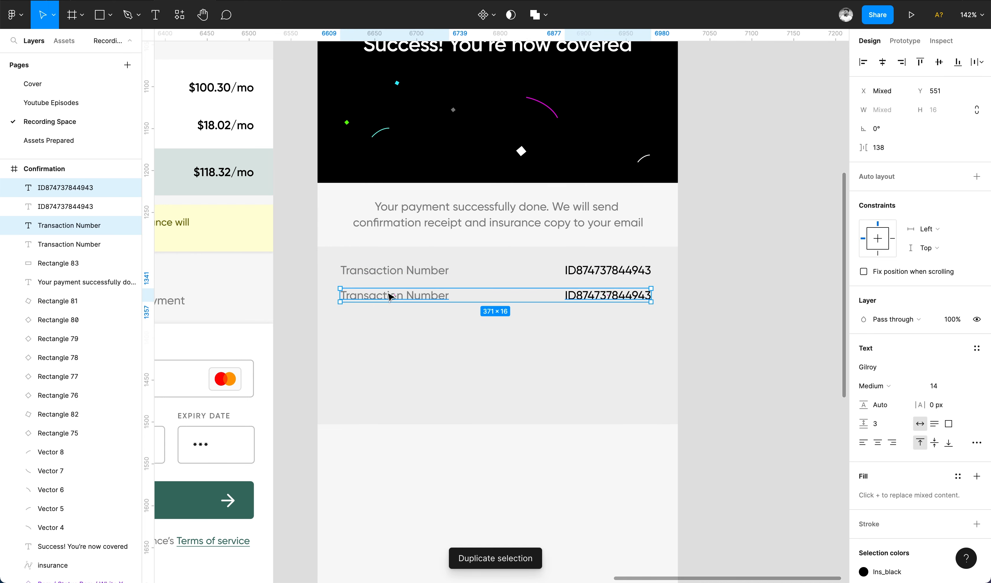
pyautogui.hotkey('ctrl', 'd')
pyautogui.hotkey('ctrl', 'd')
# Relabel the second row 'Amount' with a '$' value.
pyautogui.doubleClick(388, 295)
pyautogui.write('Amount')
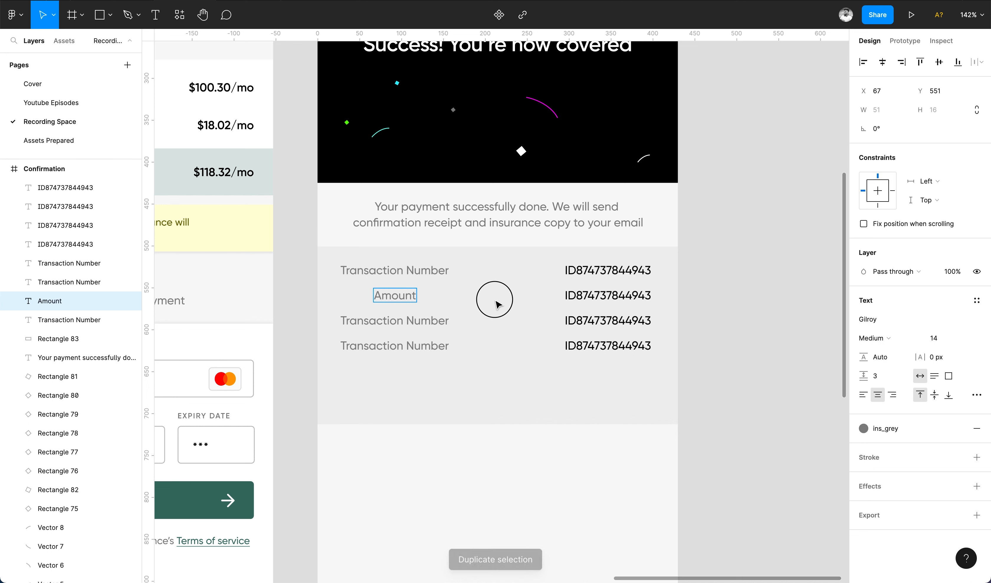
pyautogui.hotkey('ctrl', 'z')
pyautogui.hotkey('ctrl', 'z')
pyautogui.hotkey('ctrl', 'shift', 'z')
pyautogui.hotkey('ctrl', 'shift', 'z')
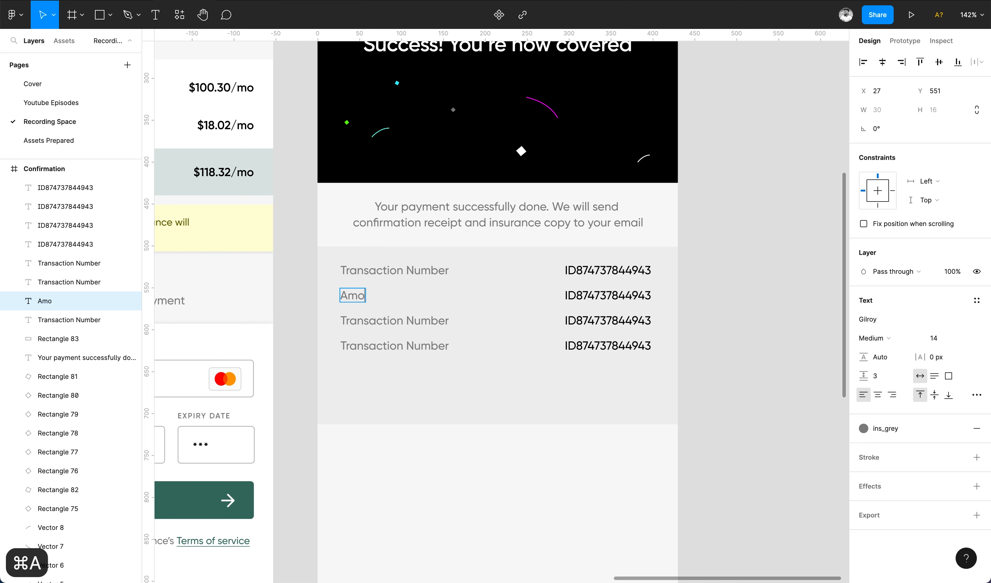
pyautogui.doubleClick(586, 295)
pyautogui.write('$118.32')
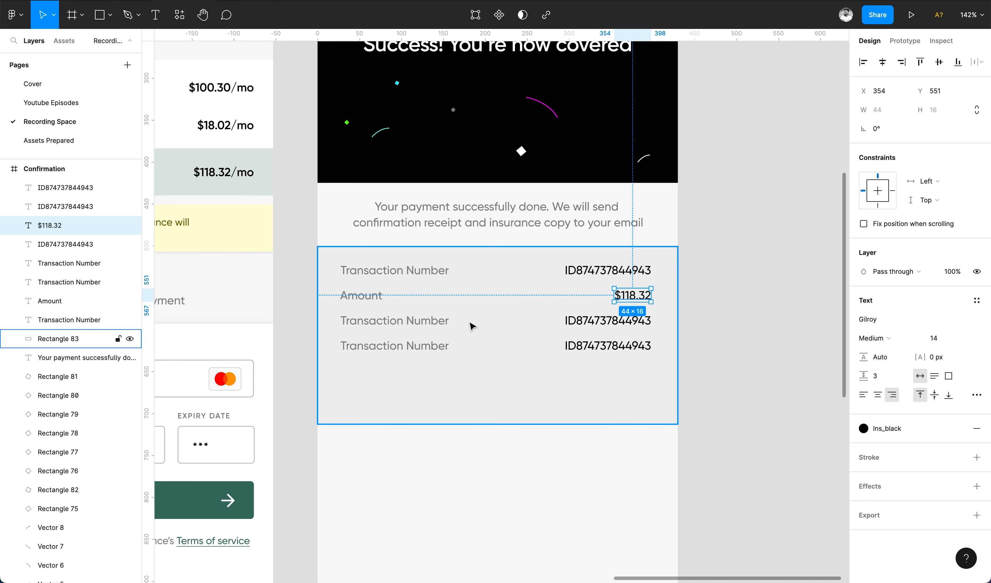
# Relabel the third row as the Paid with card row, with a card value ending 3335.
pyautogui.doubleClick(398, 321)
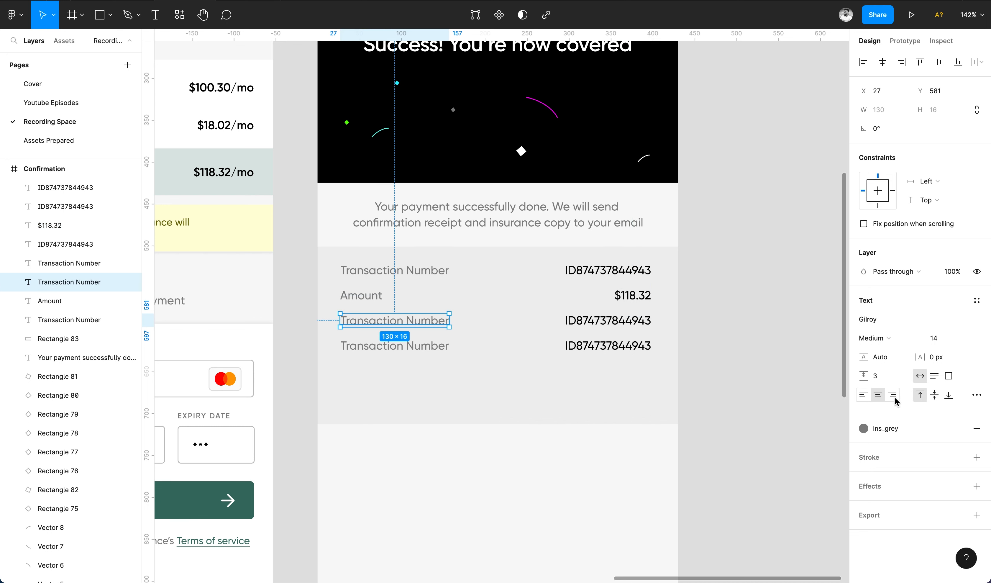
pyautogui.write('Paid with card')
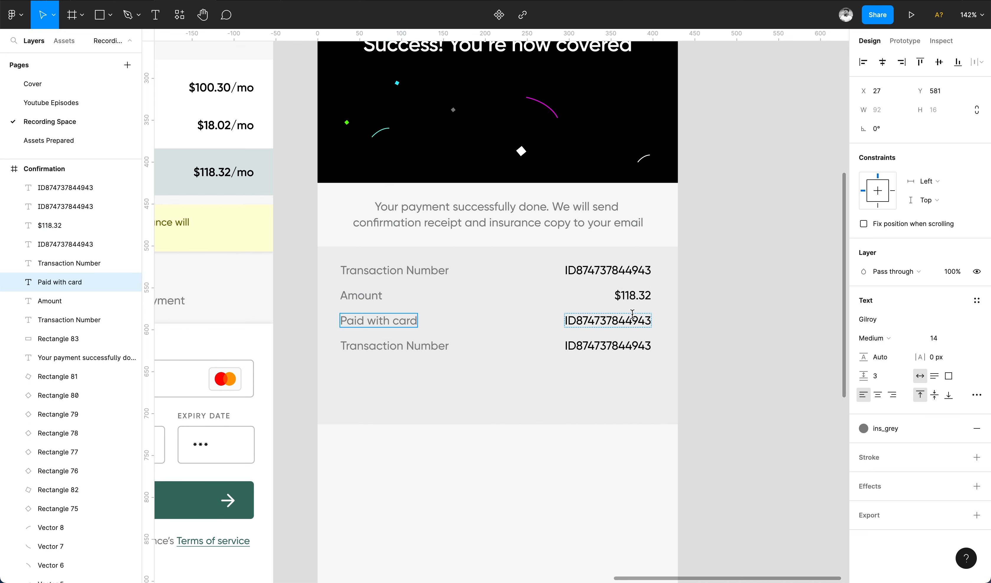
pyautogui.doubleClick(632, 320)
pyautogui.hotkey('ctrl', 'a')
pyautogui.write('A')
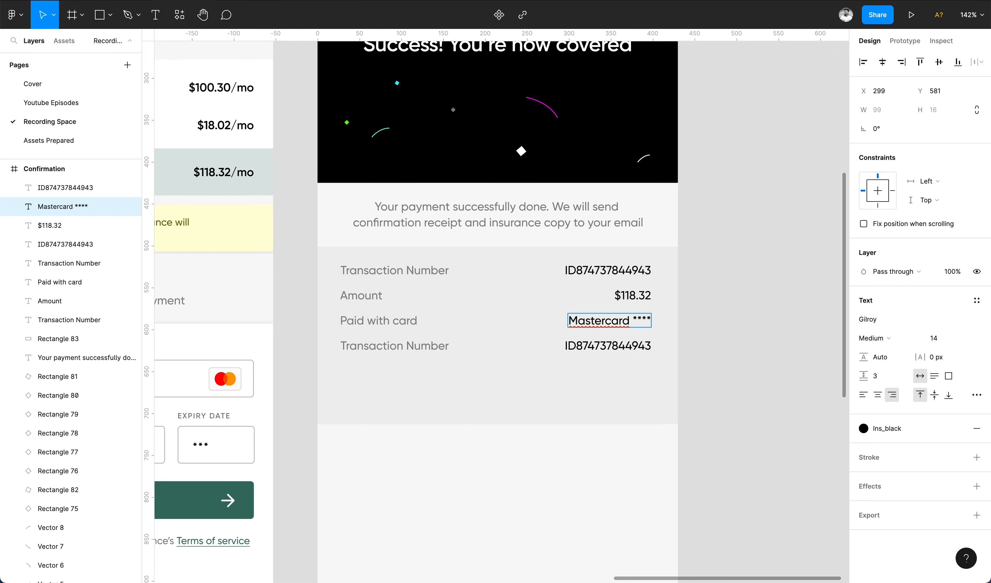
pyautogui.hscroll(-5, 630, 418)
pyautogui.hscroll(8, 630, 419)
pyautogui.write('3335')
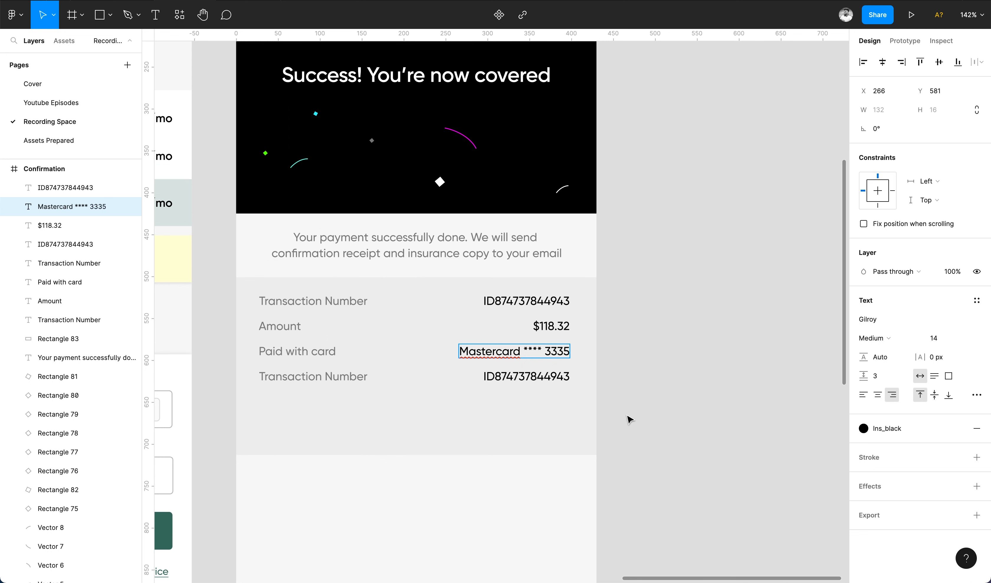
pyautogui.click(360, 362)
# Set the last row to Next Payment due, with value Feb 3, 2023.
pyautogui.doubleClick(340, 378)
pyautogui.write('Next')
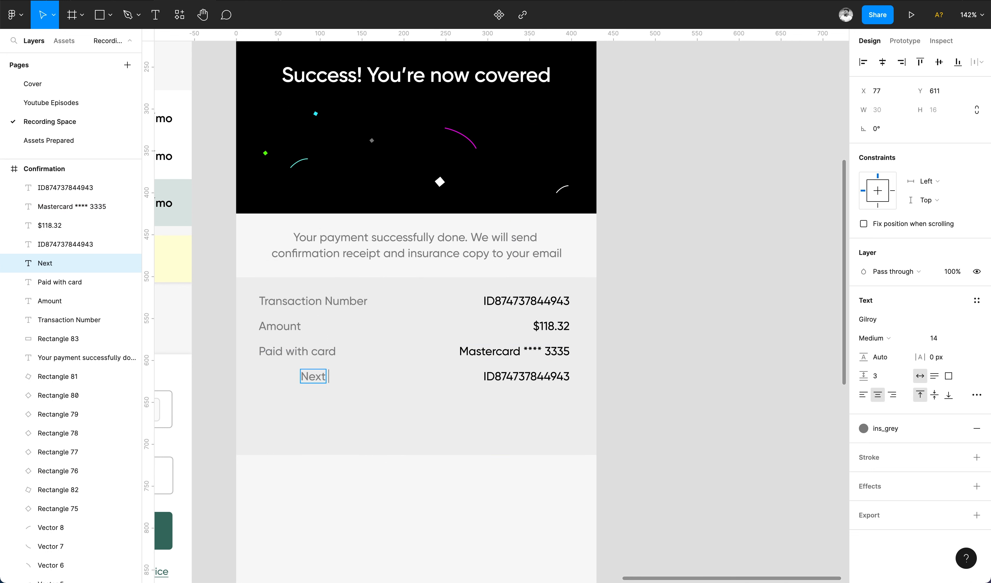
pyautogui.hotkey('ctrl', 'z')
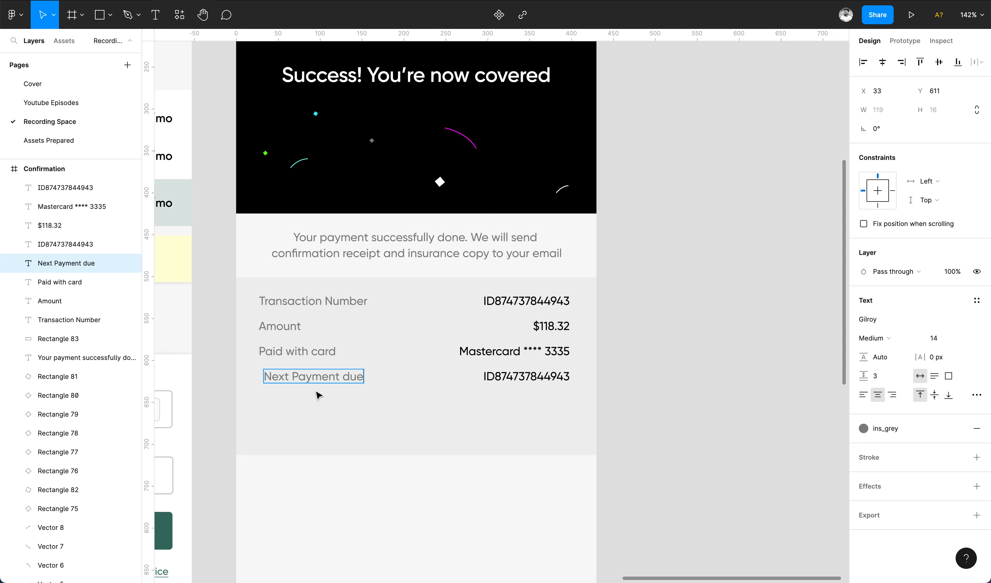
pyautogui.moveTo(352, 453); pyautogui.dragTo(256, 348)
pyautogui.press('Escape')
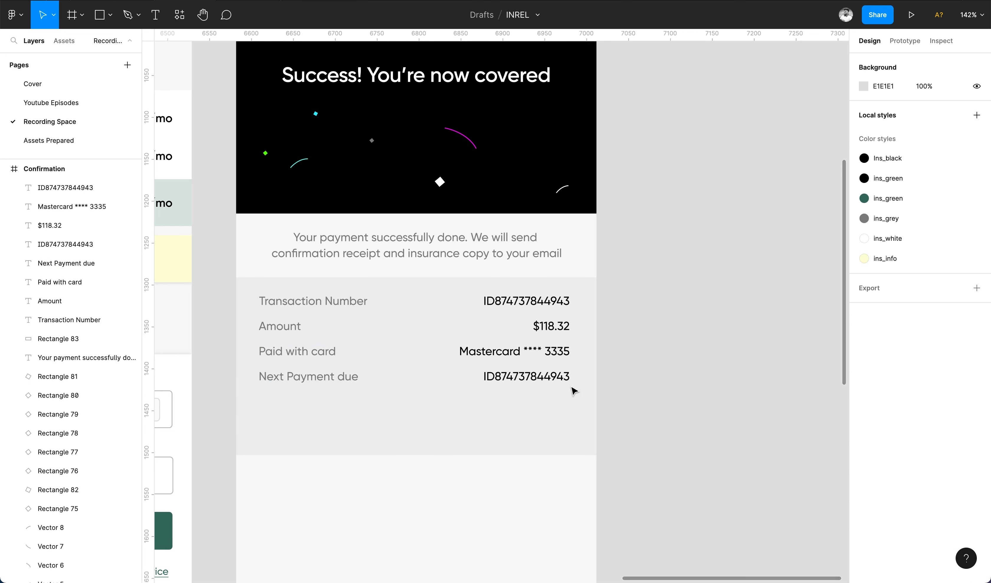
pyautogui.doubleClick(561, 380)
pyautogui.write('Fe')
pyautogui.hotkey('ctrl', 'a')
pyautogui.write('Feb')
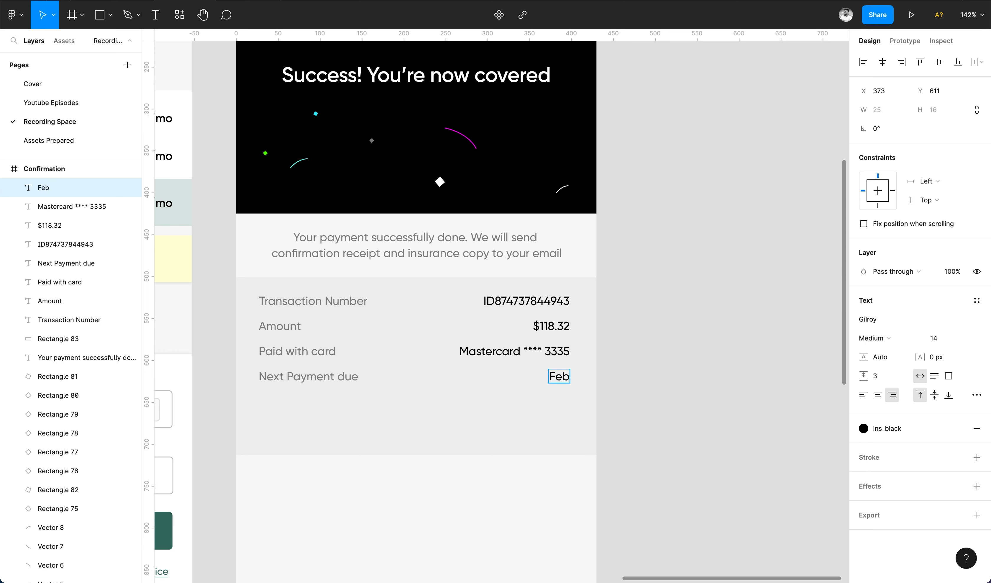
pyautogui.hscroll(-10, 500, 308)
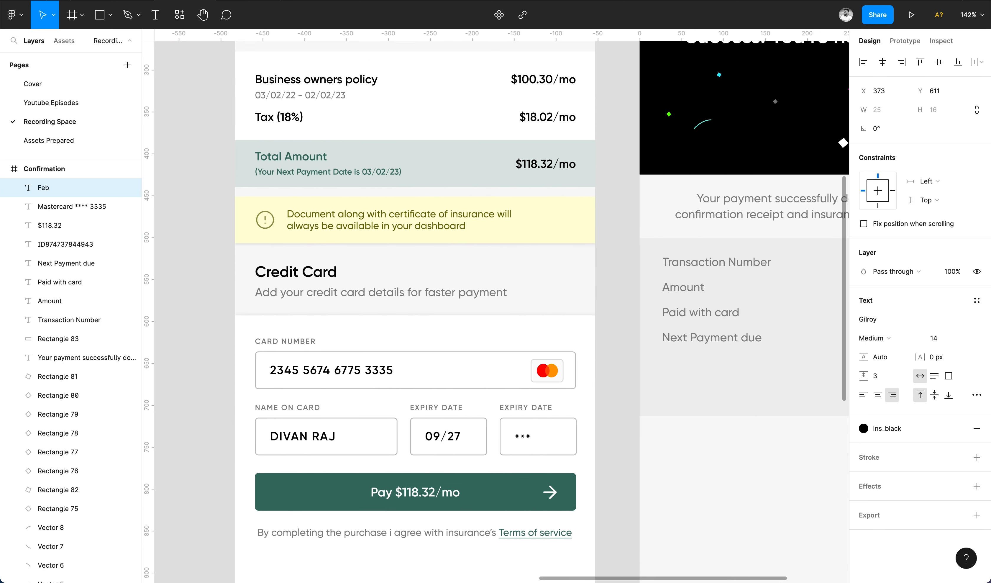
pyautogui.hscroll(10, 500, 308)
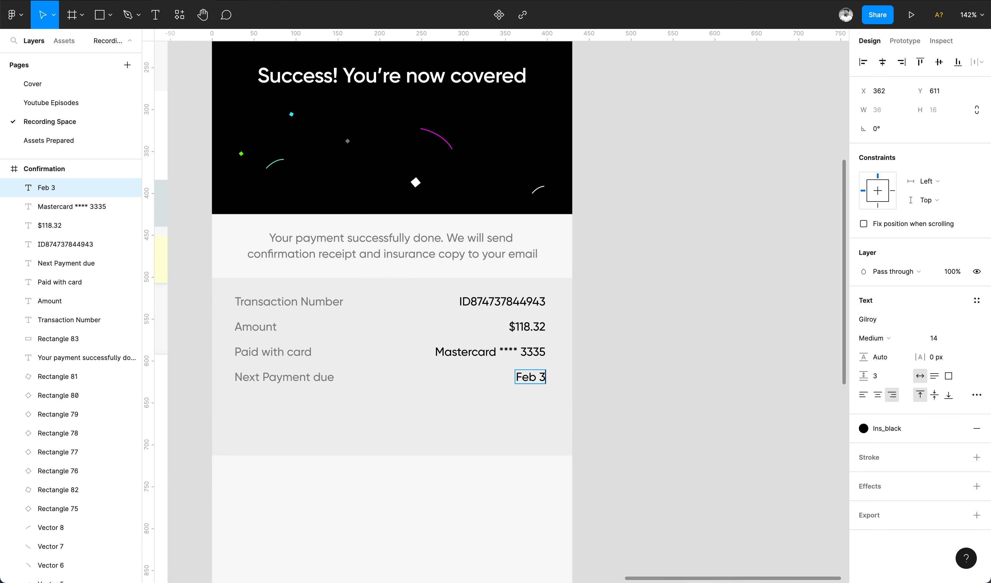
pyautogui.scroll(-2, 715, 401)
pyautogui.hscroll(-2, 715, 401)
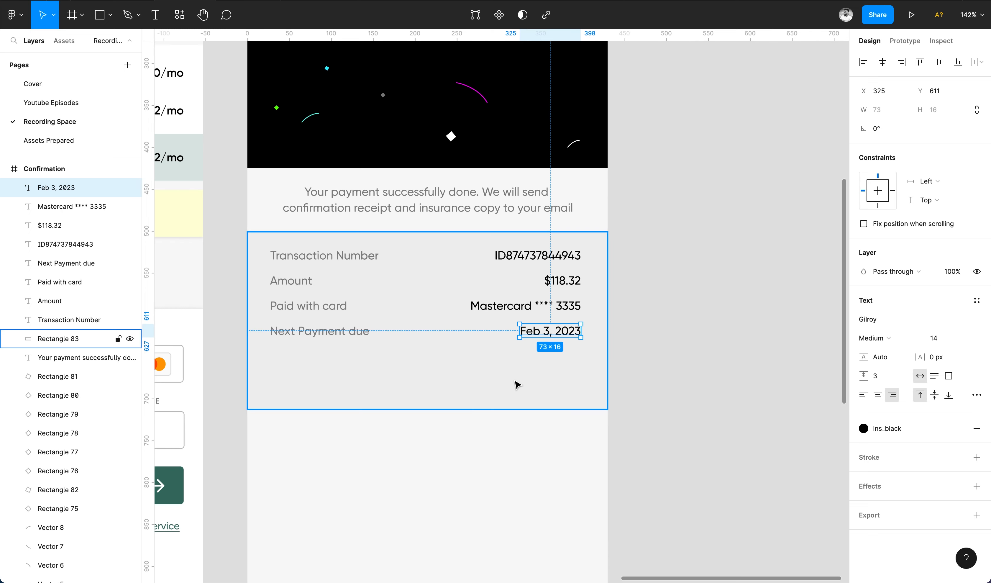
# Shorten the grey panel to 175 high, group the eight row texts and centre them vertically.
pyautogui.click(464, 401)
pyautogui.moveTo(462, 410); pyautogui.dragTo(462, 378)
pyautogui.moveTo(654, 244); pyautogui.dragTo(307, 367)
pyautogui.press('super+g')
pyautogui.keyDown('shift'); pyautogui.click(307, 367); pyautogui.keyUp('shift')
pyautogui.hotkey('alt', 'v')
pyautogui.click(682, 300)
pyautogui.scroll(-2, 682, 299)
# Copy the Pay button into the Confirmation screen, grouped, centred and placed under the receipt.
pyautogui.scroll(-3, 685, 302)
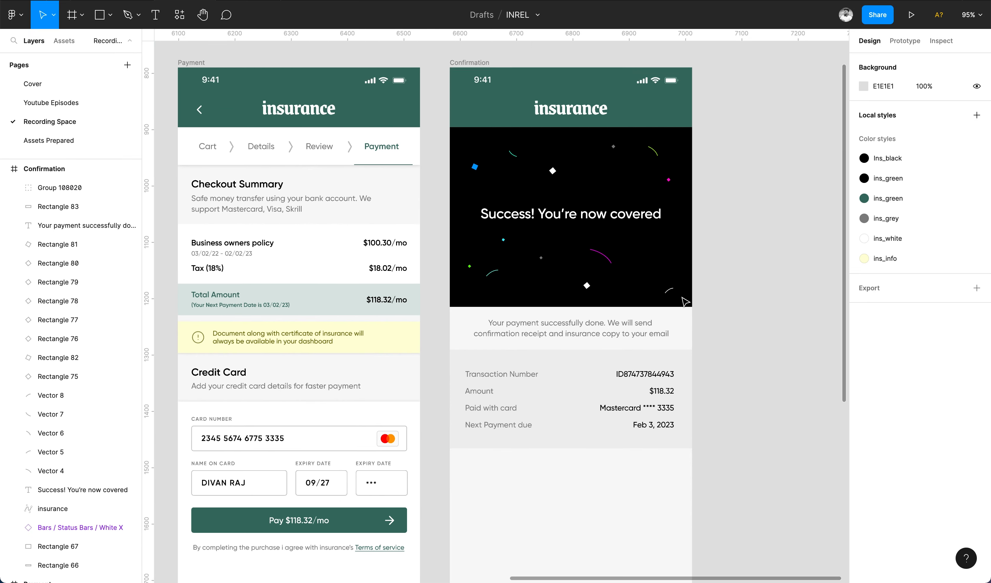
pyautogui.scroll(-2, 682, 298)
pyautogui.click(341, 466)
pyautogui.press('super+c')
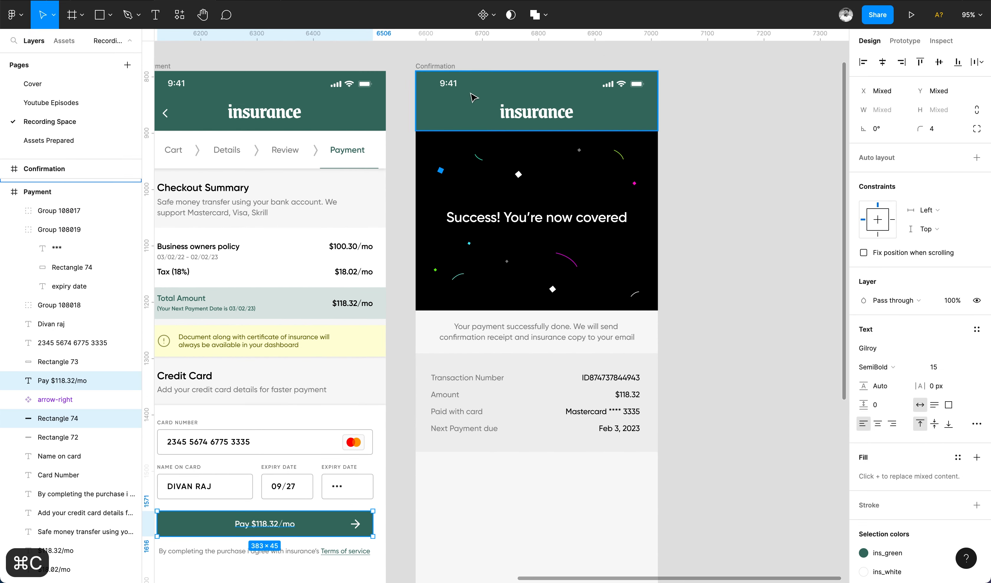
pyautogui.click(44, 169)
pyautogui.hscroll(-10, 450, 242)
pyautogui.scroll(-3, 450, 242)
pyautogui.scroll(-4, 445, 320)
pyautogui.hscroll(-2, 445, 320)
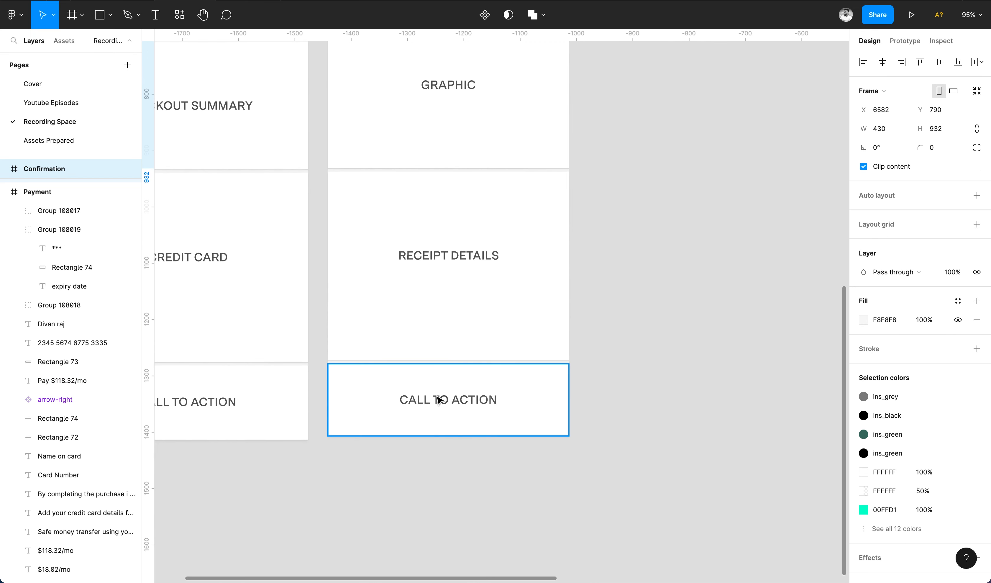
pyautogui.hscroll(20, 441, 428)
pyautogui.scroll(9, 440, 428)
pyautogui.press('super+v')
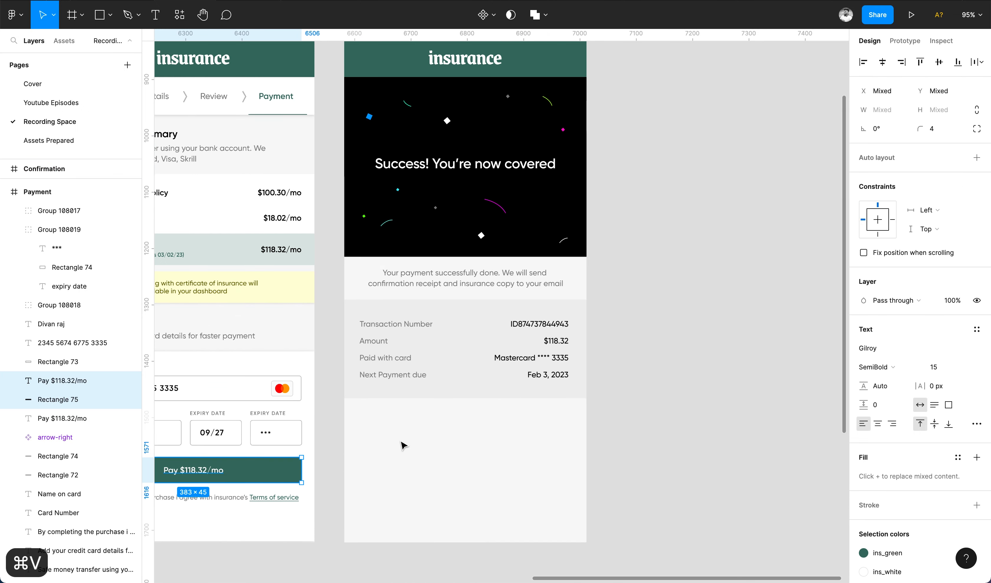
pyautogui.press('super+g')
pyautogui.click(882, 62)
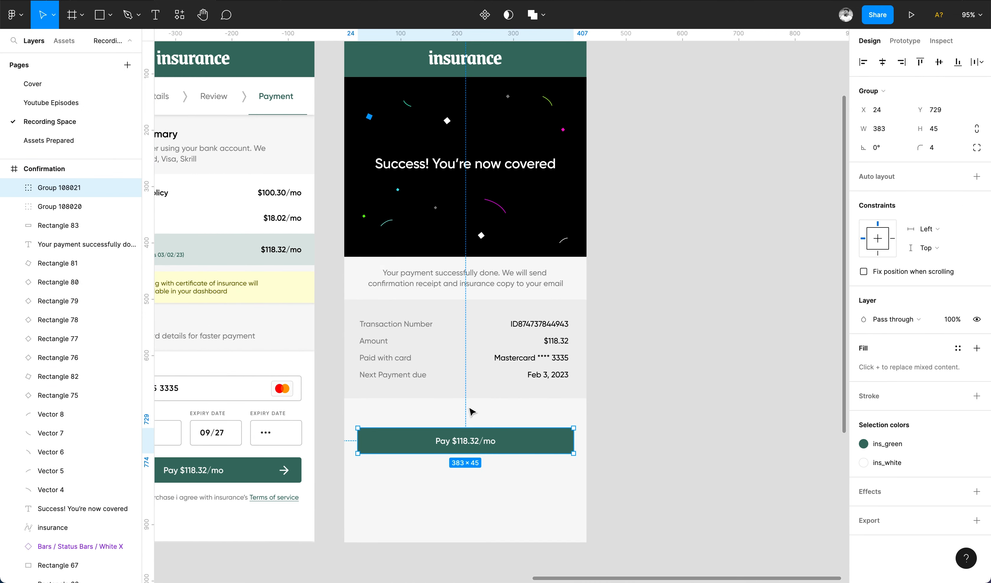
pyautogui.moveTo(460, 443); pyautogui.dragTo(456, 428)
# Relabel the pasted button 'Download Certificate'.
pyautogui.doubleClick(457, 426)
pyautogui.press('Return')
pyautogui.write('Download')
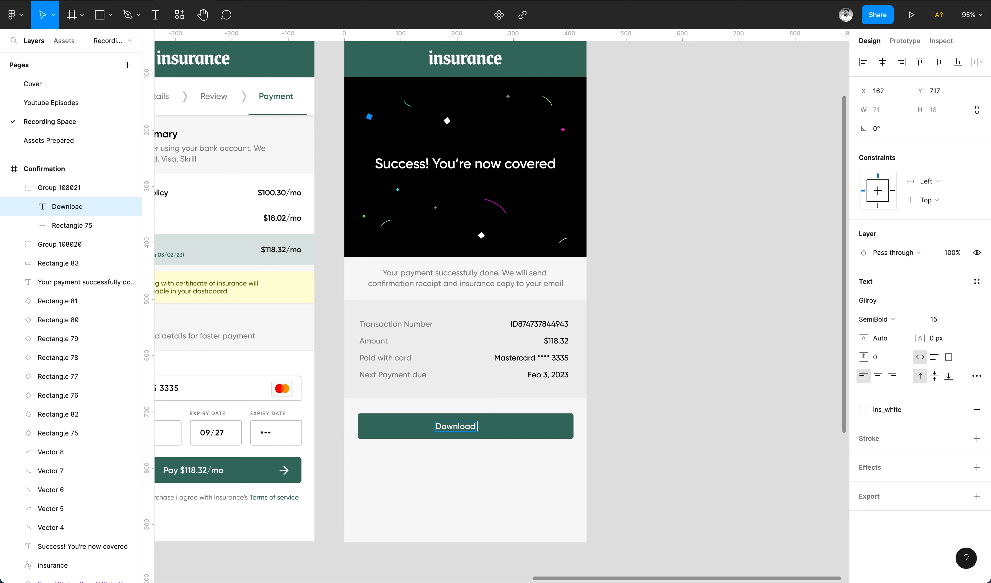
pyautogui.write(' Certificate')
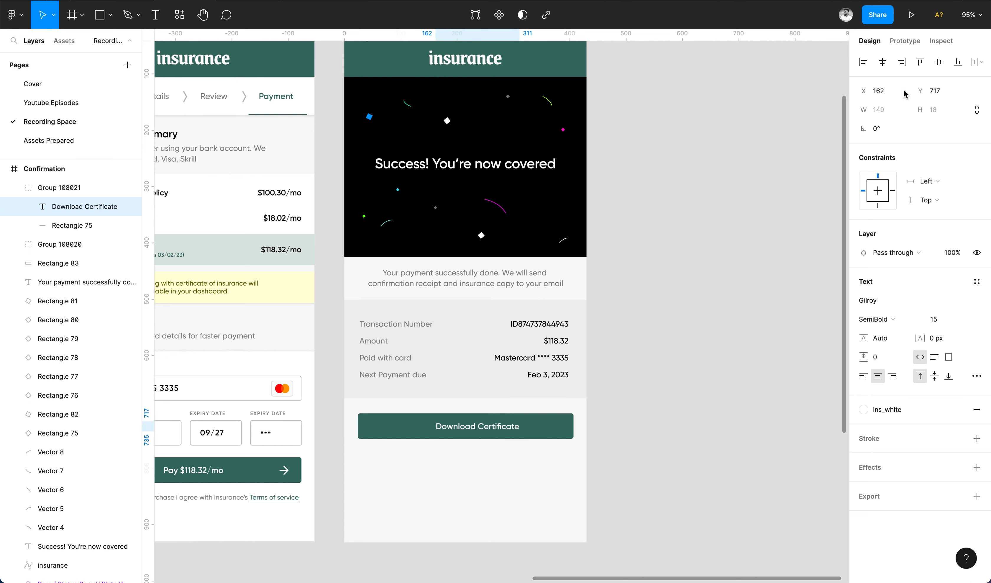
pyautogui.click(468, 473)
# Duplicate the button below and relabel the copy 'Download Invoice'.
pyautogui.keyDown('alt'); pyautogui.moveTo(497, 431); pyautogui.dragTo(489, 458); pyautogui.keyUp('alt')
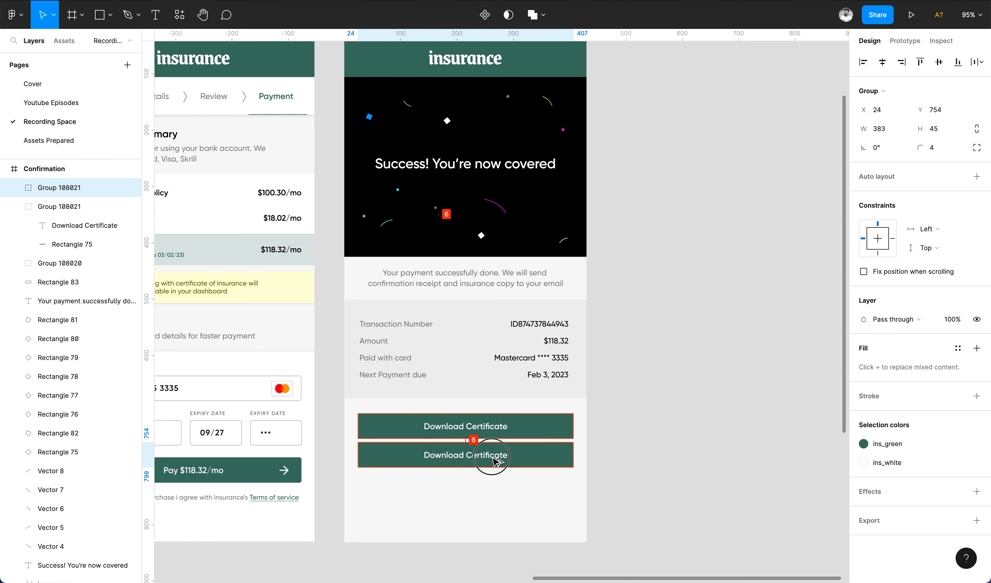
pyautogui.doubleClick(469, 455)
pyautogui.press('Return')
pyautogui.write('Dow')
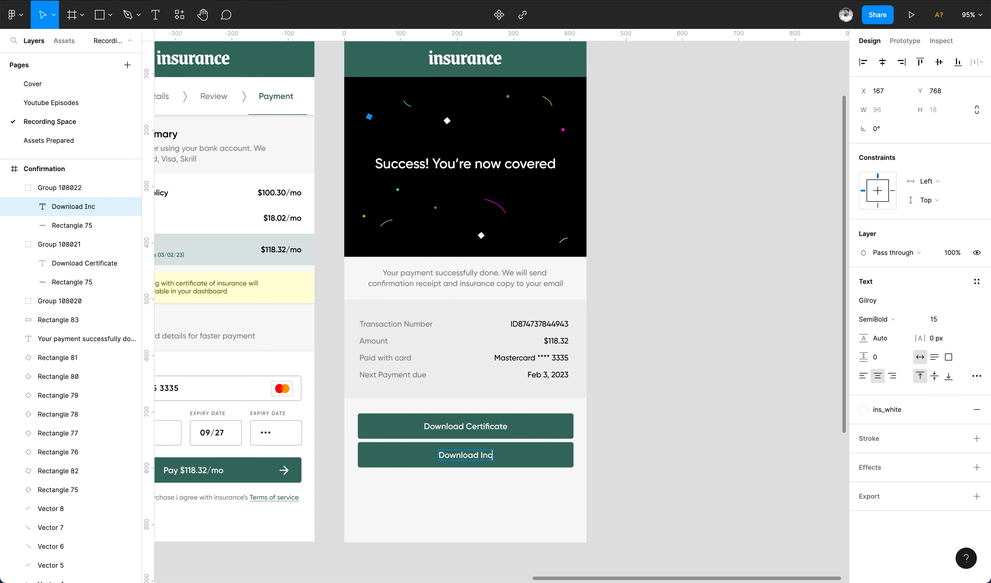
pyautogui.write('nload Invoice')
pyautogui.press('Escape')
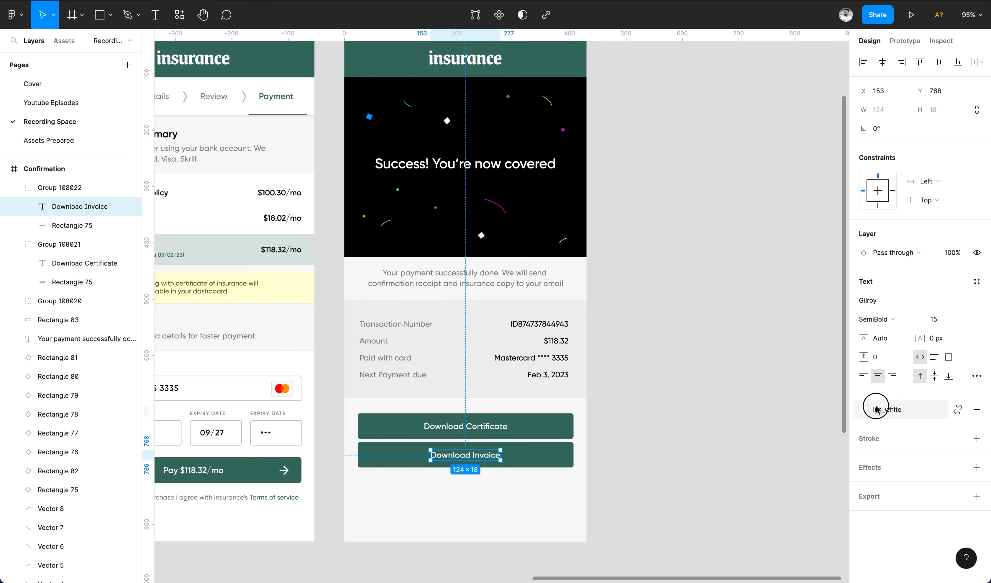
# Restyle Download Invoice with green text, white fill and an ins_green outline, then save.
pyautogui.click(863, 409)
pyautogui.click(857, 416)
pyautogui.click(548, 457)
pyautogui.click(863, 282)
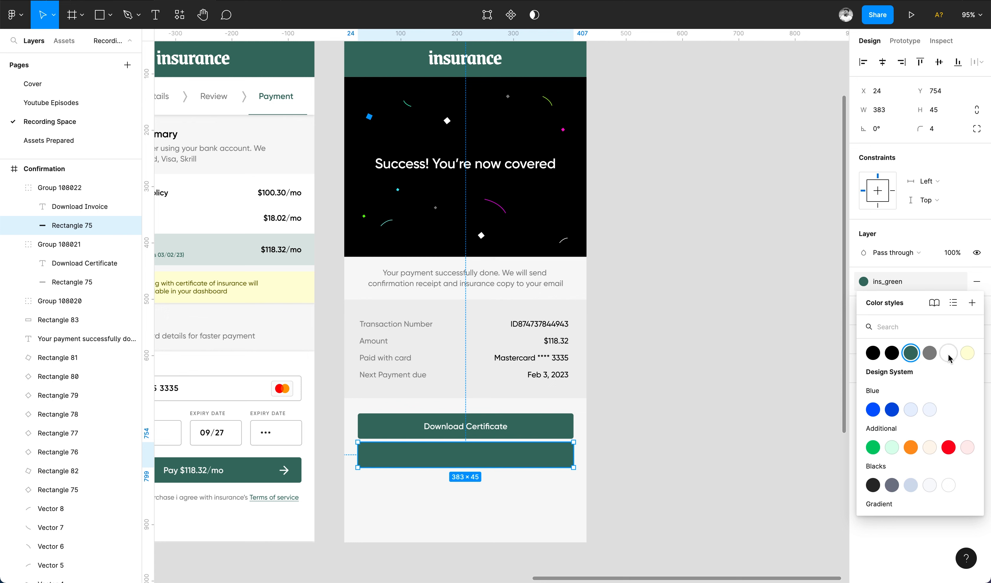
pyautogui.click(949, 354)
pyautogui.click(976, 310)
pyautogui.click(864, 326)
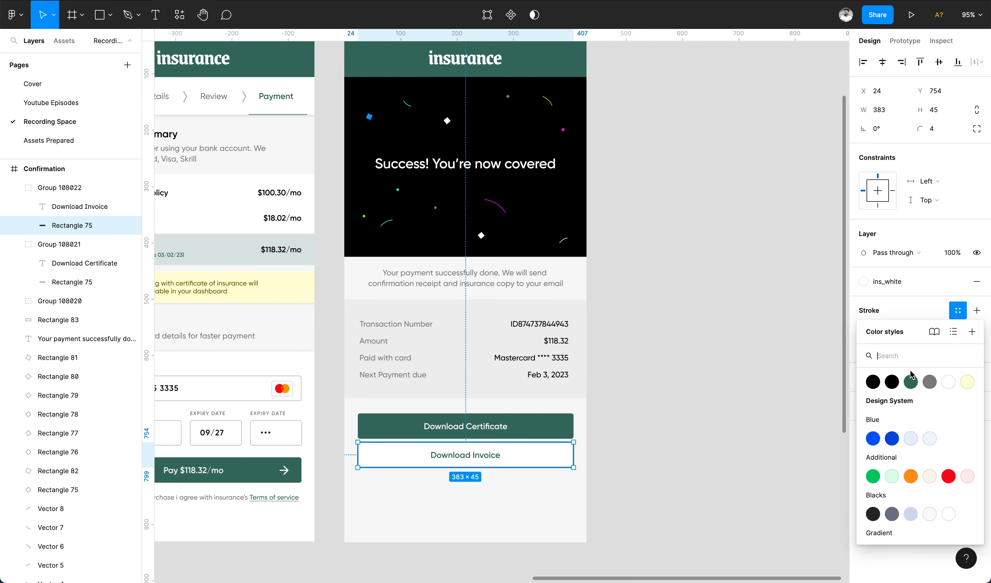
pyautogui.click(905, 382)
pyautogui.click(689, 433)
pyautogui.press('super+s')
# Add a 'Go to Dashboard' text link below the two buttons.
pyautogui.scroll(-2, 689, 433)
pyautogui.hscroll(-1, 690, 433)
pyautogui.click(498, 388)
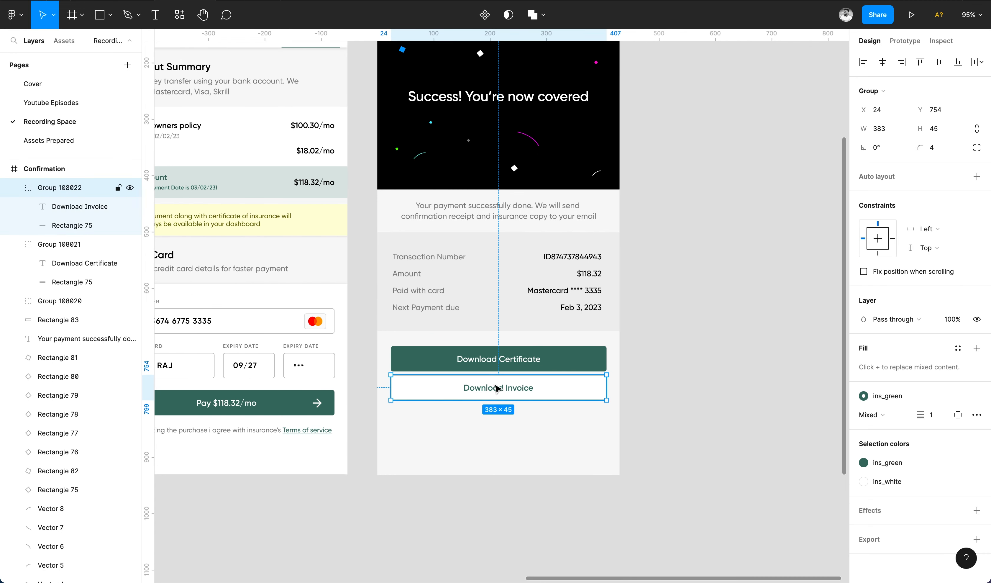
pyautogui.keyDown('super'); pyautogui.click(498, 359); pyautogui.keyUp('super')
pyautogui.moveTo(498, 391); pyautogui.dragTo(502, 432)
pyautogui.press('Return')
pyautogui.write('Go to Dashboard')
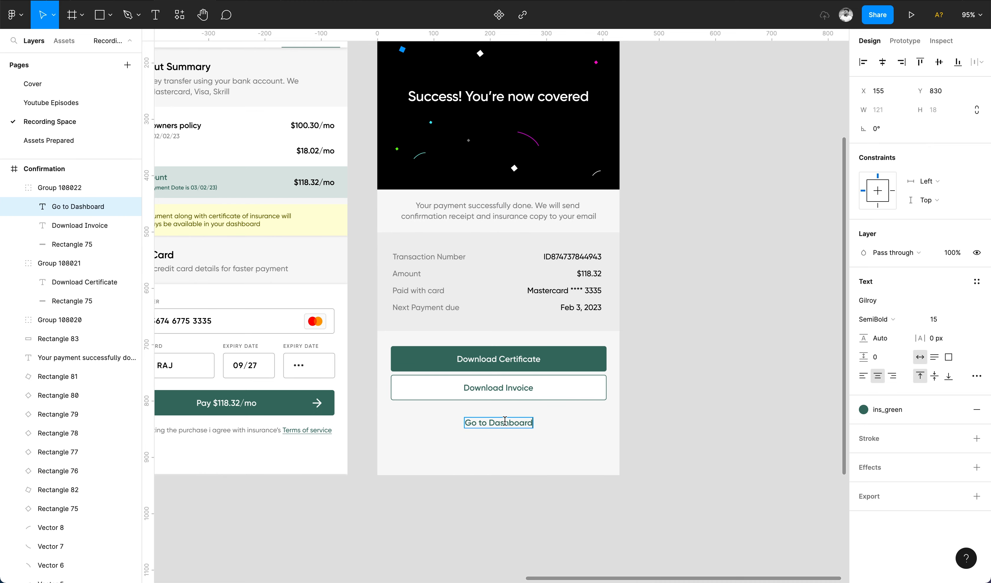
pyautogui.click(686, 472)
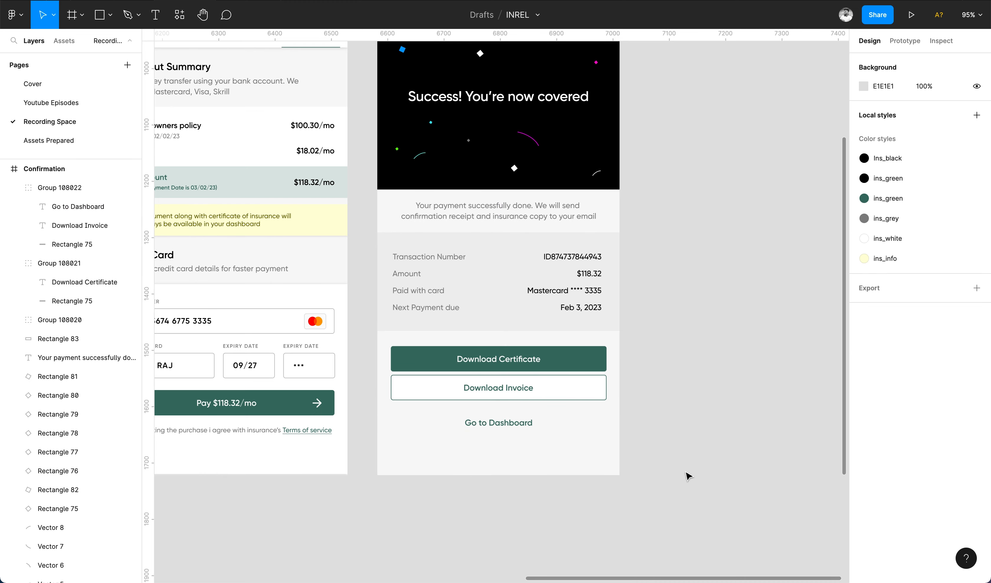
pyautogui.hotkey('shift', '1')
# Hide the UI with ⌘\, zoom to fit, and pan over the Mobile Layout wireframes and screens.
pyautogui.press('super+backslash')
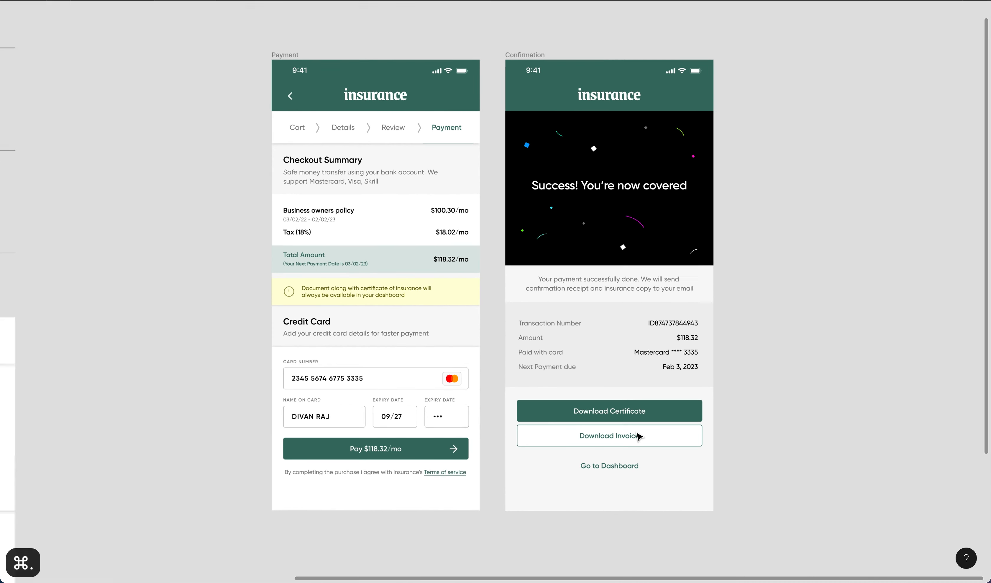
pyautogui.hotkey('shift', '1')
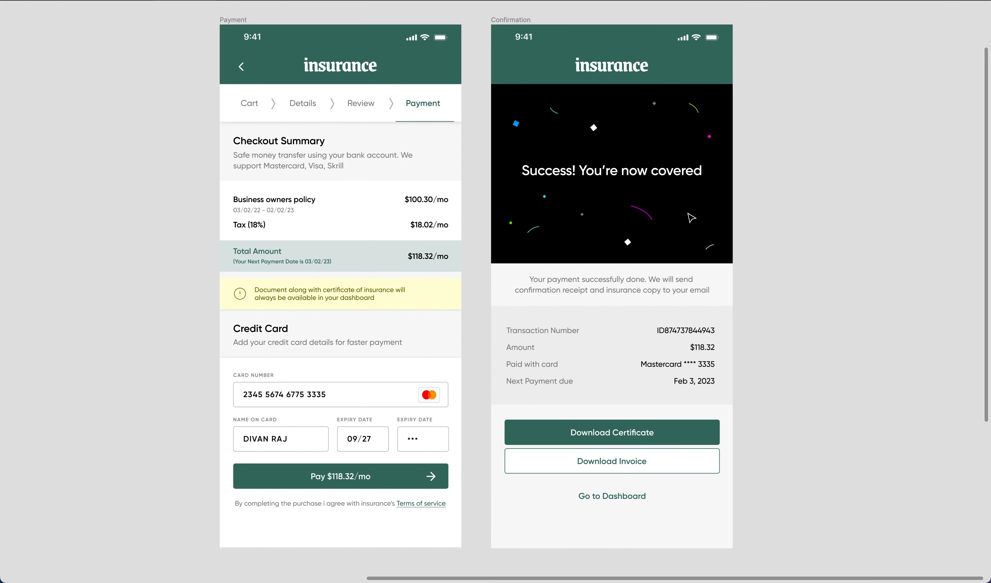
pyautogui.scroll(-3, 614, 208)
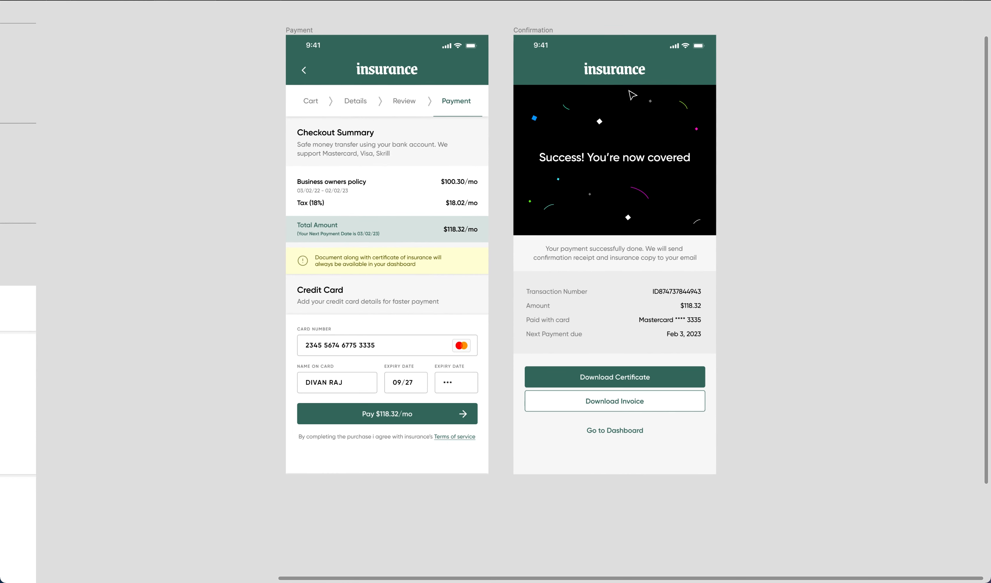
pyautogui.hscroll(-10, 620, 168)
pyautogui.scroll(-5, 629, 105)
pyautogui.hscroll(-6, 631, 95)
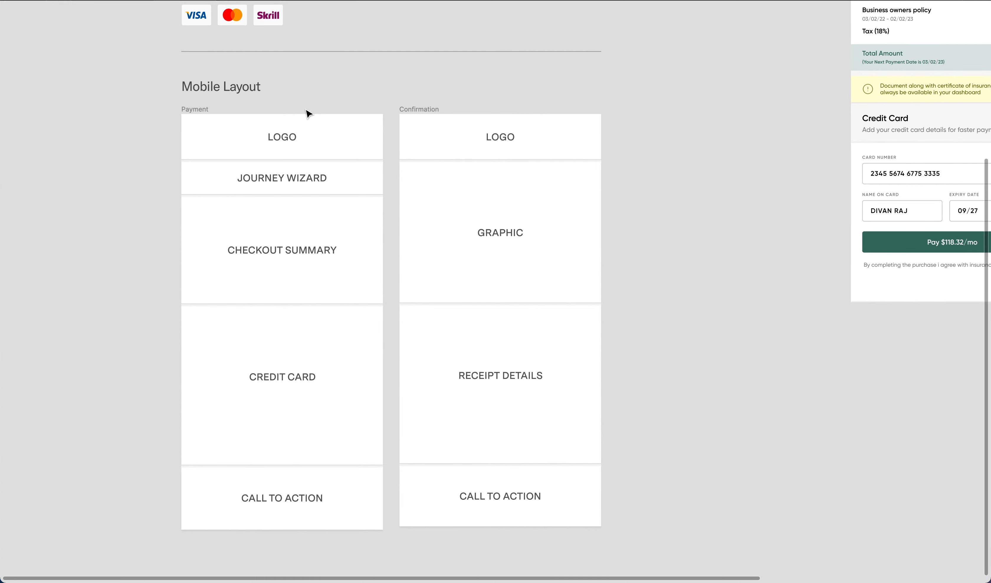
pyautogui.scroll(8, 719, 168)
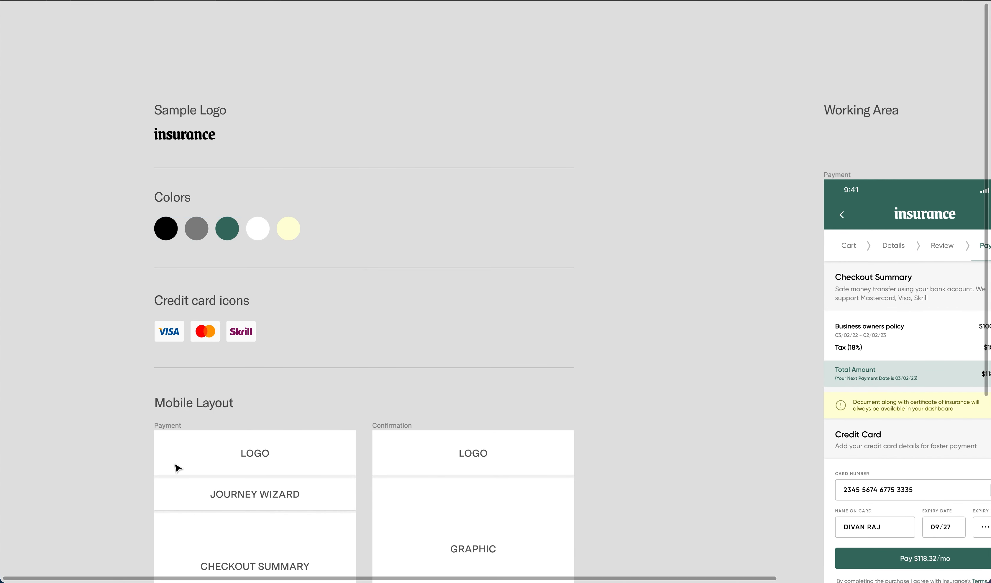
pyautogui.hscroll(15, 416, 392)
pyautogui.scroll(-3, 416, 391)
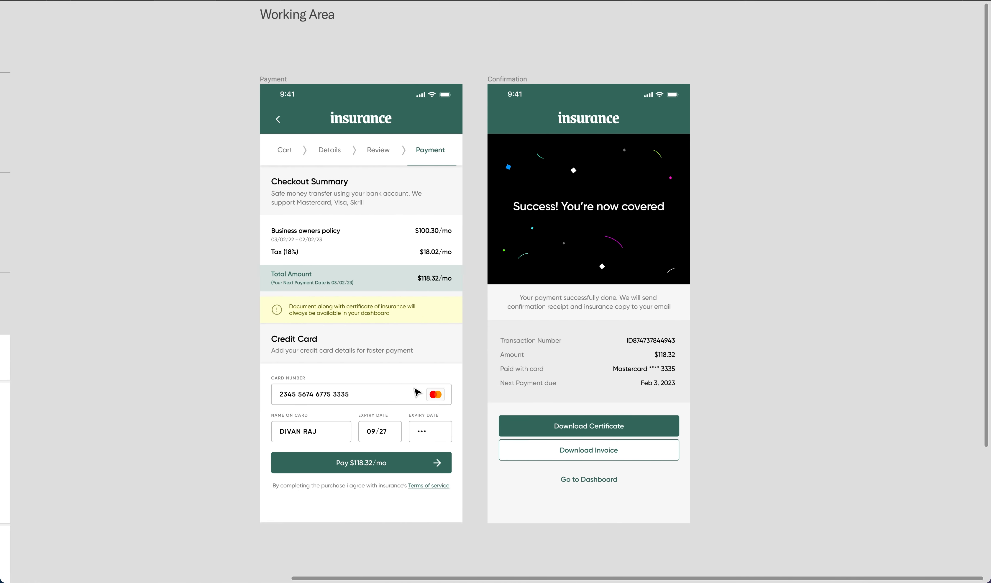